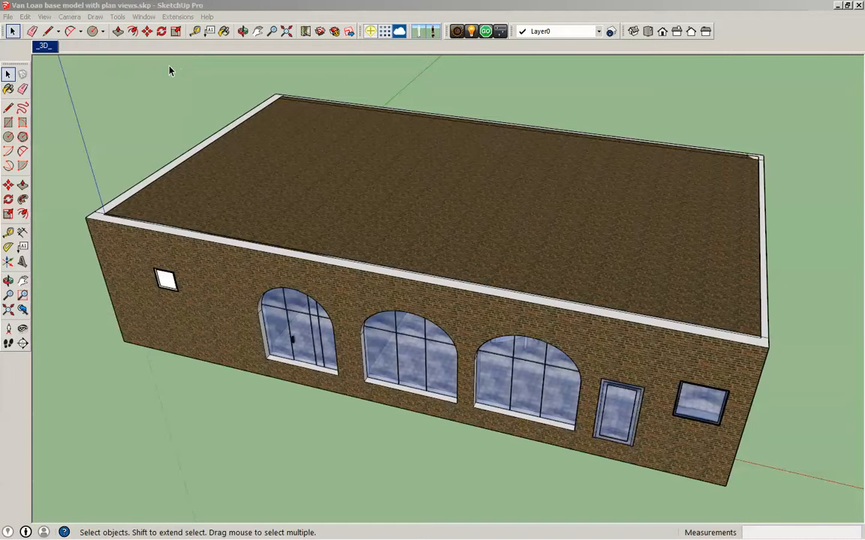
Place a horizontal section plane through the building at window height and view the interior from above
scroll(66, 206, up, 1)
middle_drag(86, 337, 24, 215)
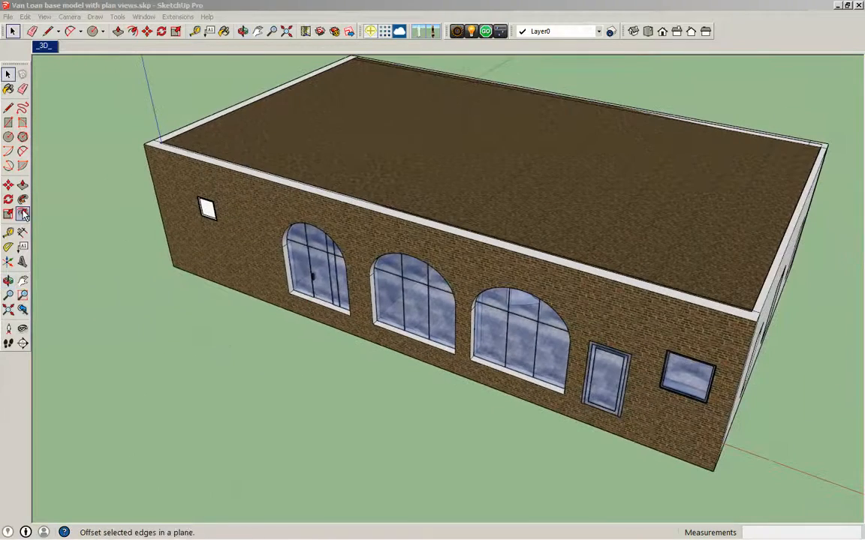
click(23, 343)
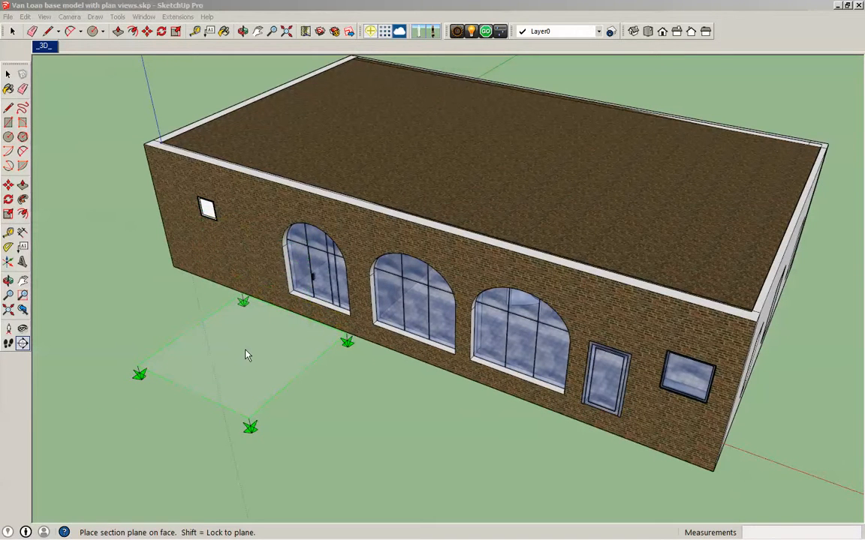
click(306, 237)
key(o)
drag(386, 193, 490, 442)
key(space)
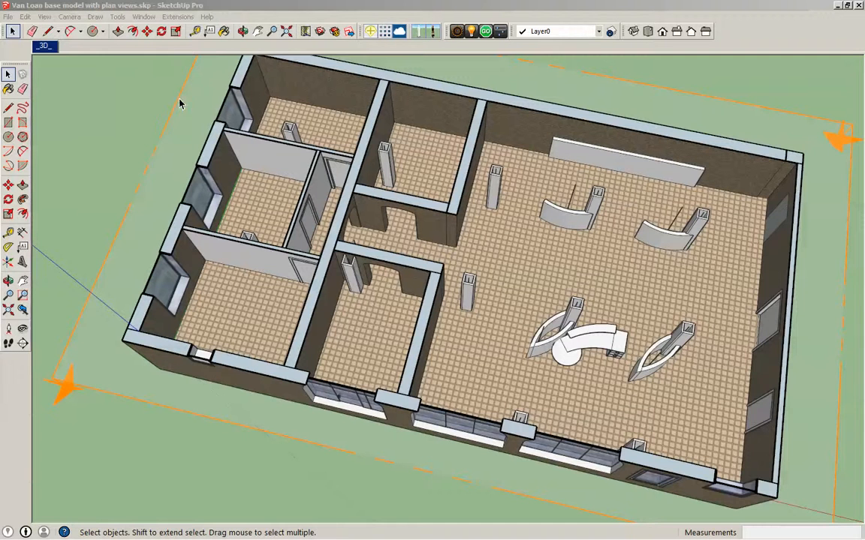
Turn off the display of section planes in the model
scroll(180, 139, up, 2)
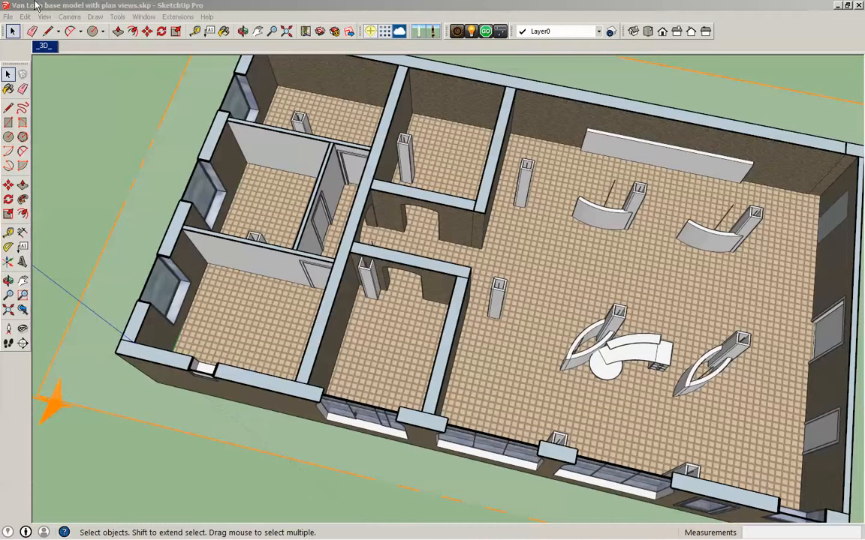
click(68, 17)
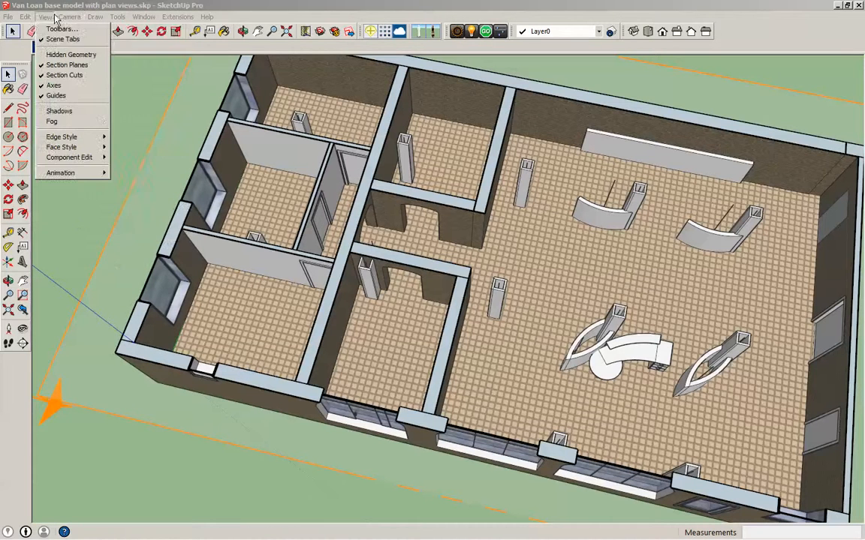
click(63, 70)
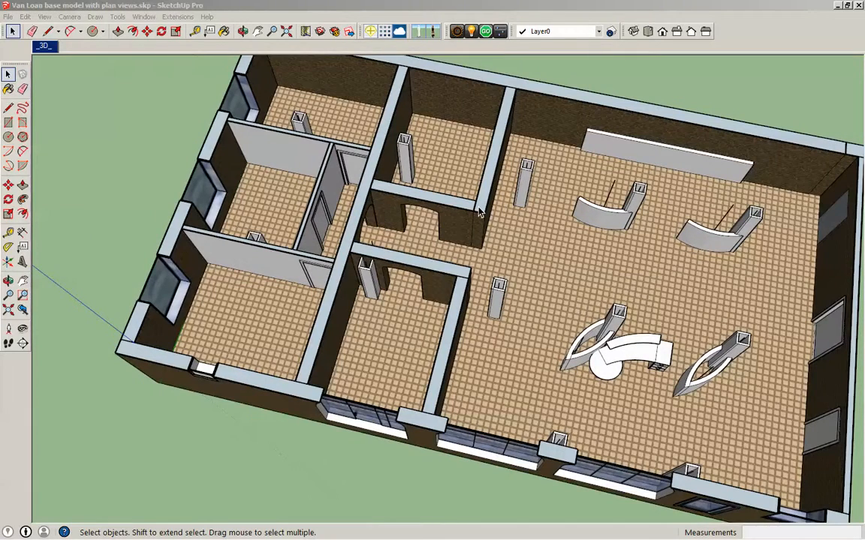
Frame the cutaway interior and add it as a new scene, saving the style changes as a new style
mouse_move(481, 212)
middle_down()
mouse_move(488, 202)
mouse_move(473, 199)
mouse_move(480, 211)
middle_up()
scroll(482, 213, up, 3)
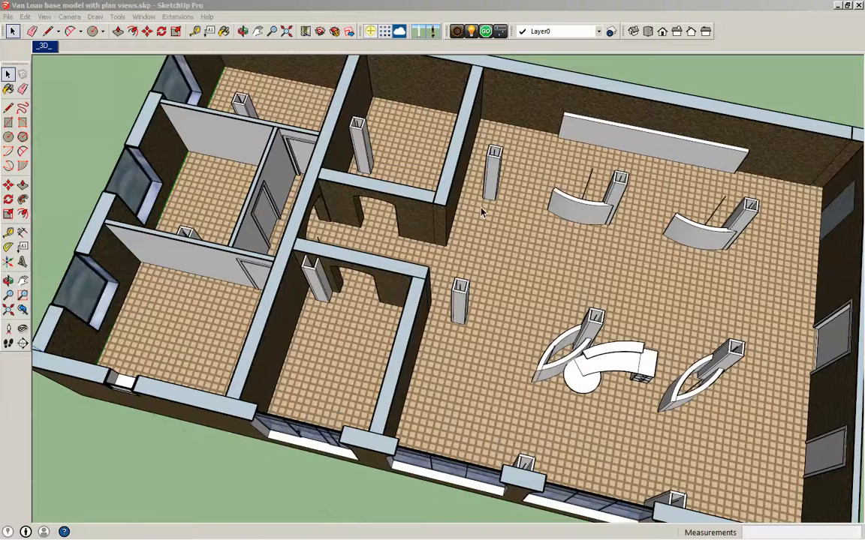
click(45, 47)
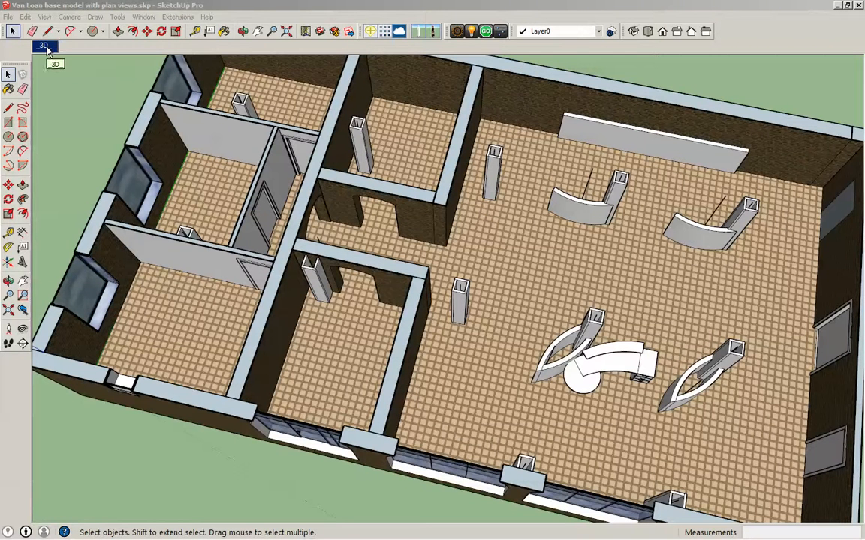
right_click(45, 47)
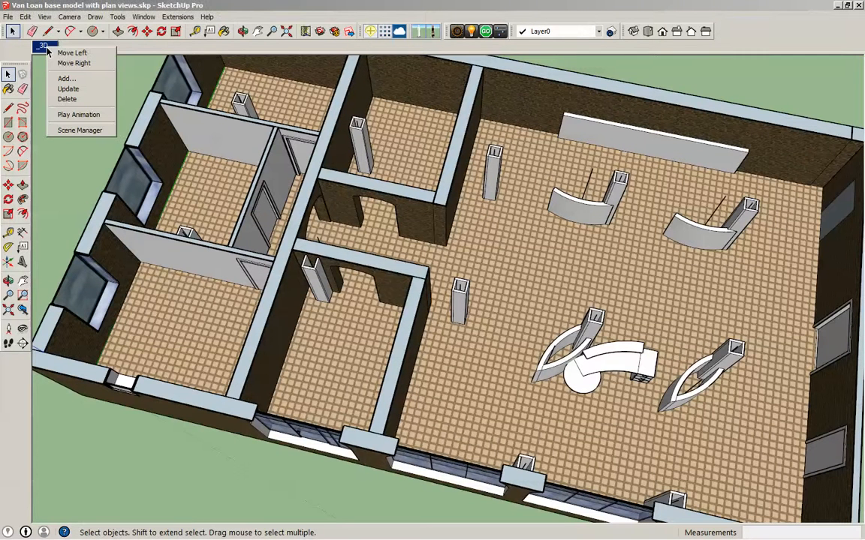
click(64, 79)
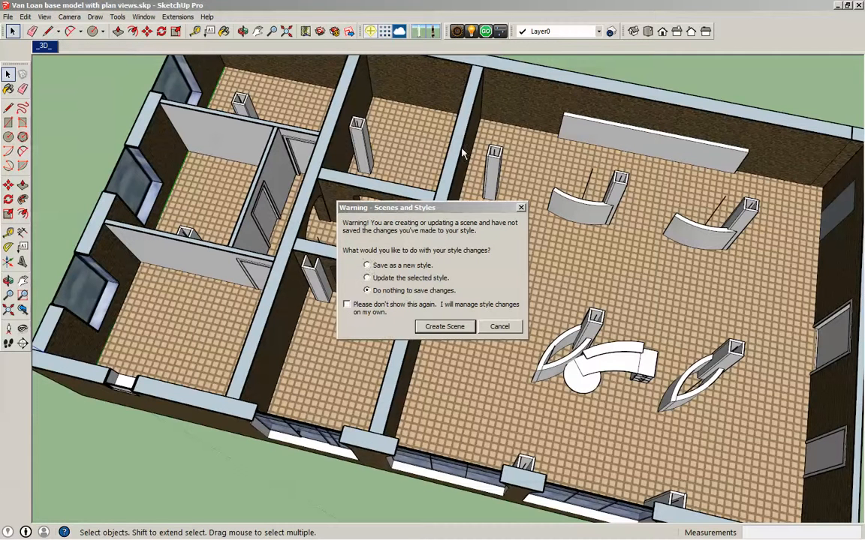
drag(456, 204, 506, 177)
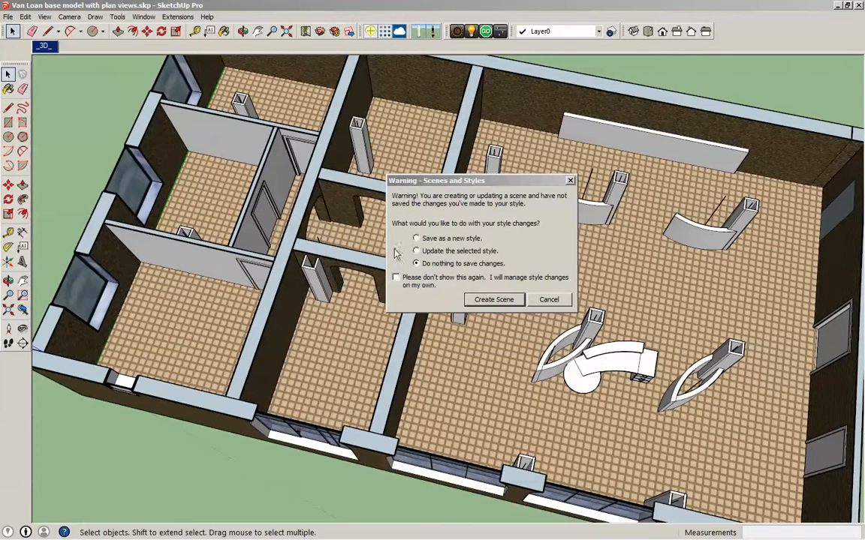
click(415, 239)
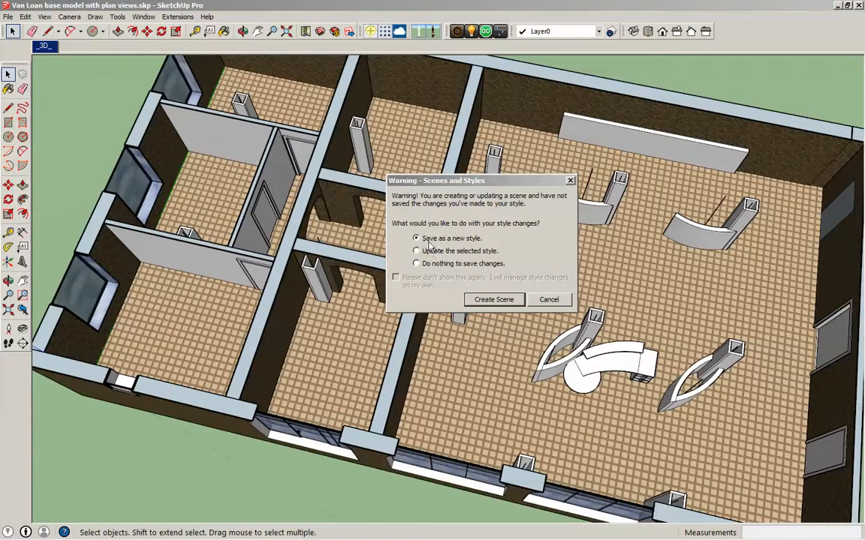
click(501, 300)
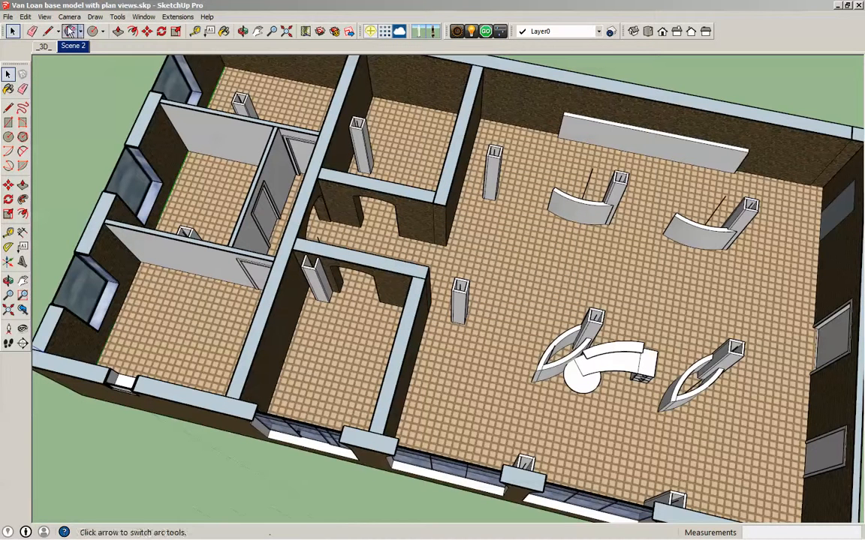
Open the In Model styles and compare the styles used by the _3D_ scene and Scene 2
click(169, 19)
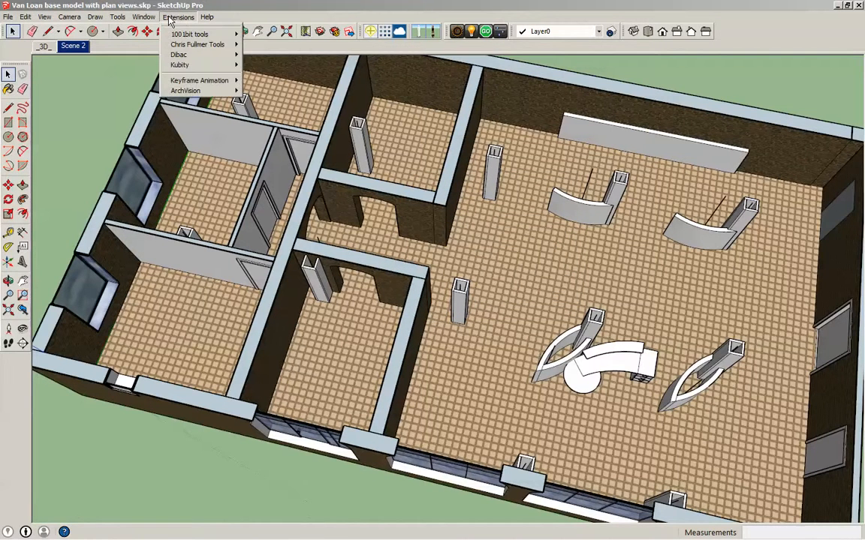
mouse_move(145, 17)
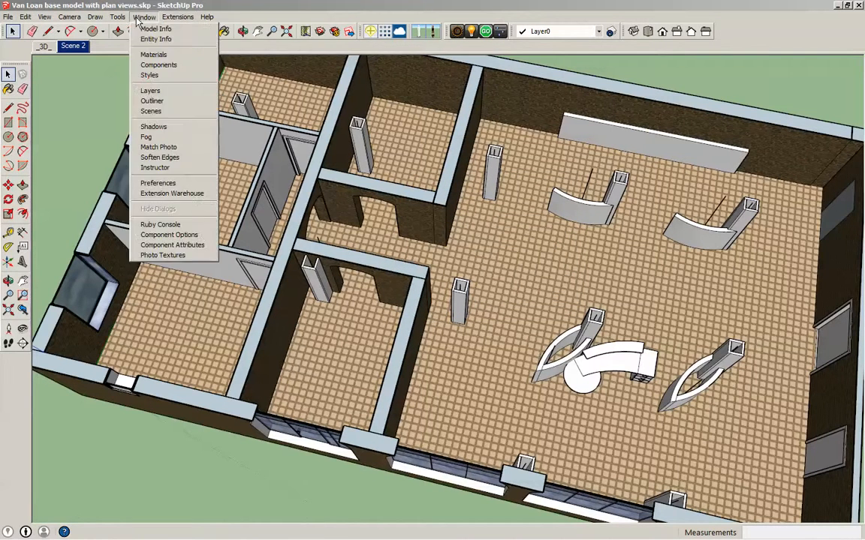
click(149, 76)
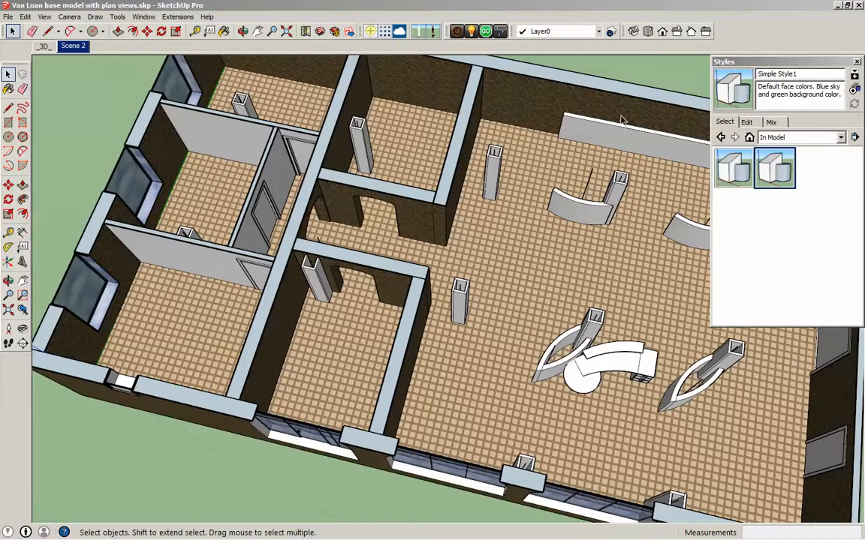
click(777, 159)
click(840, 137)
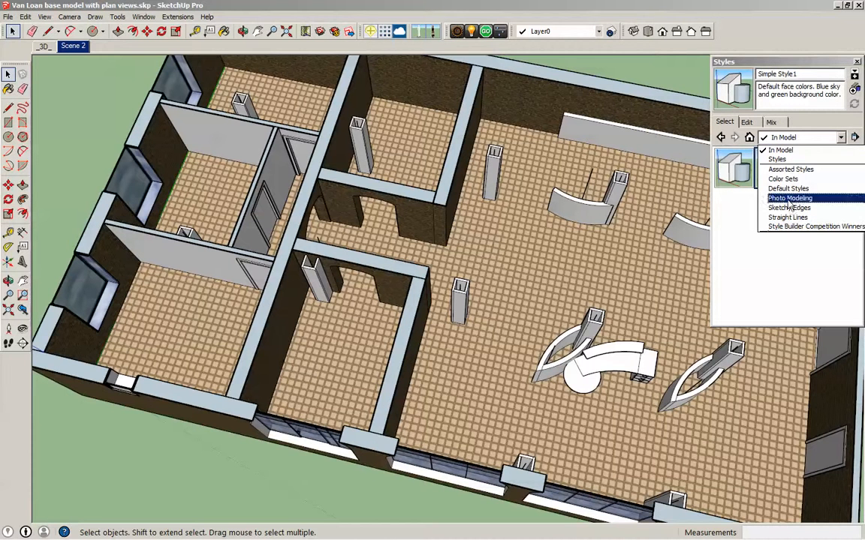
click(781, 150)
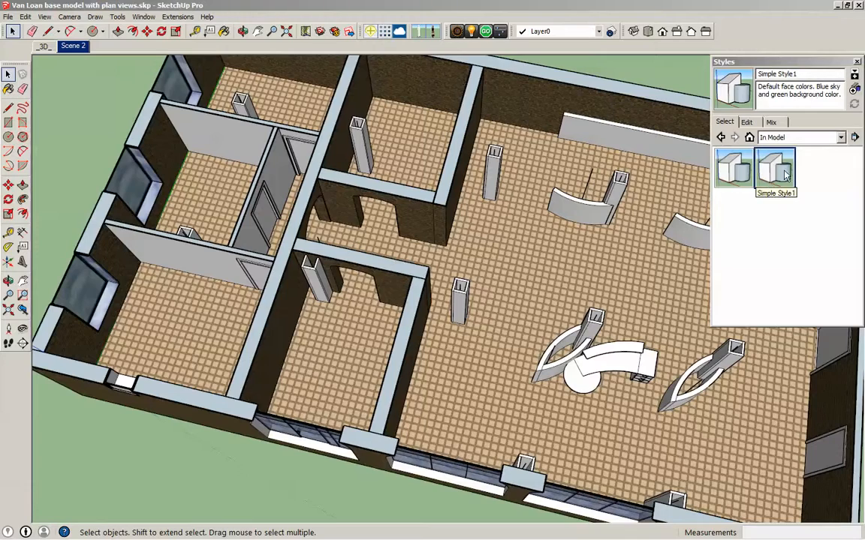
click(49, 48)
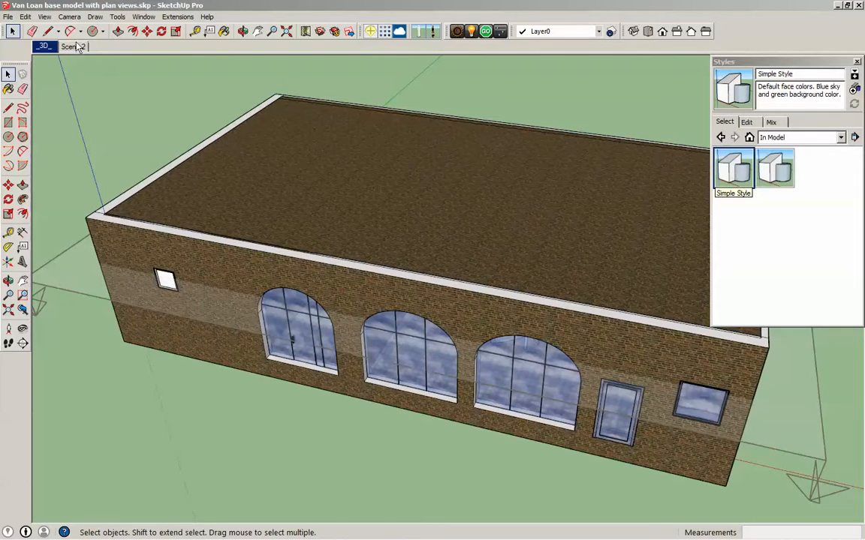
click(73, 46)
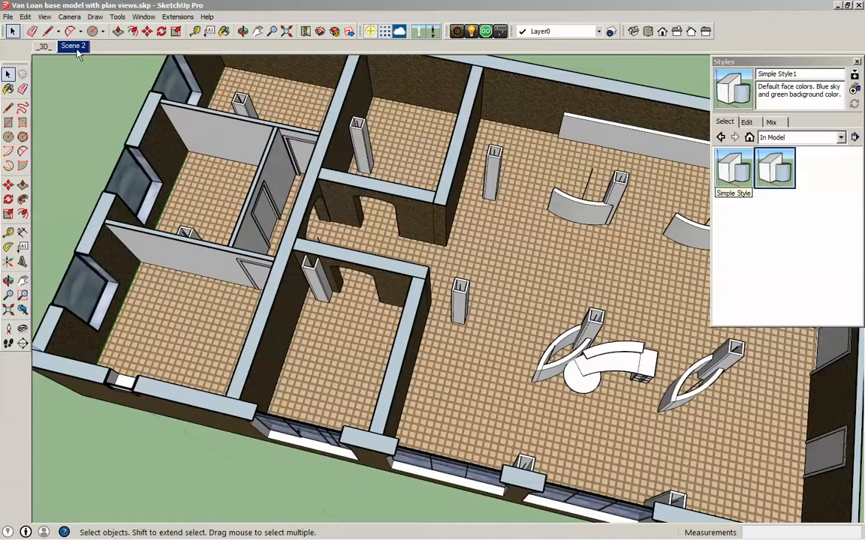
Open the scene manager and rename Scene 2 as "Overview"
right_click(69, 45)
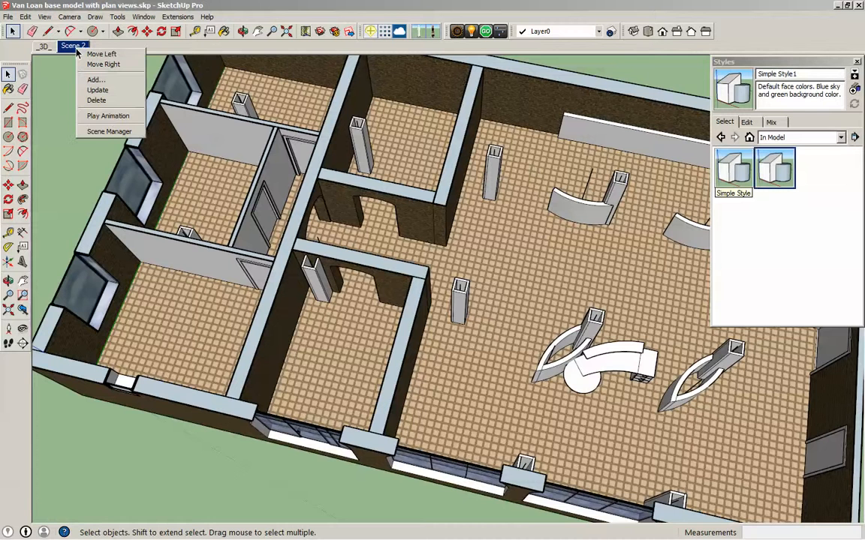
click(103, 132)
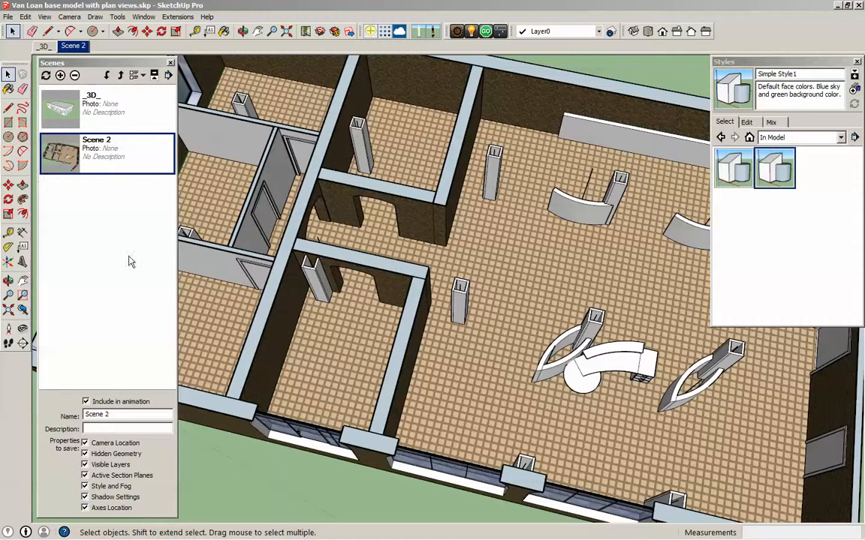
click(154, 76)
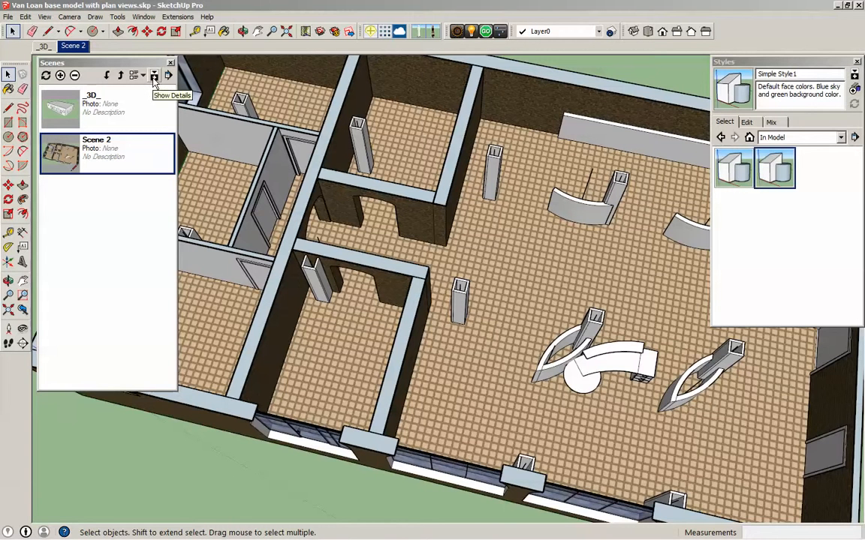
click(154, 76)
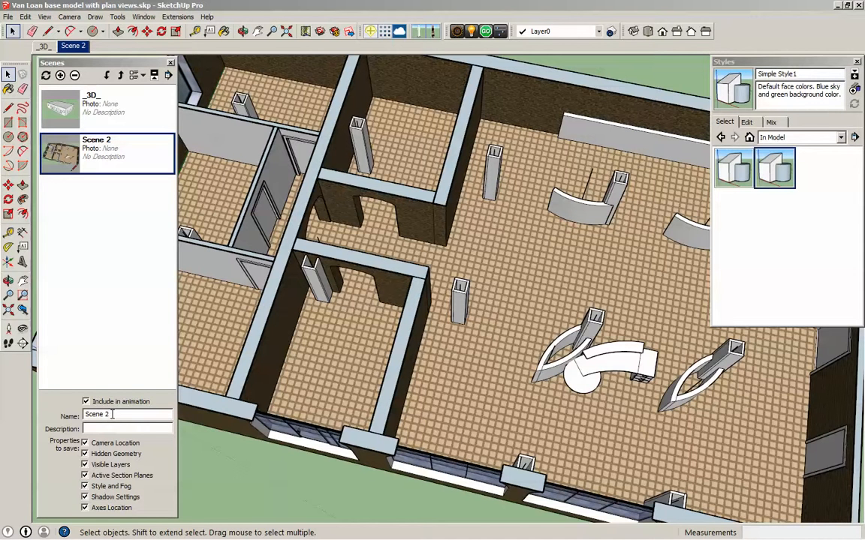
drag(112, 415, 88, 415)
text(Overview)
key(Return)
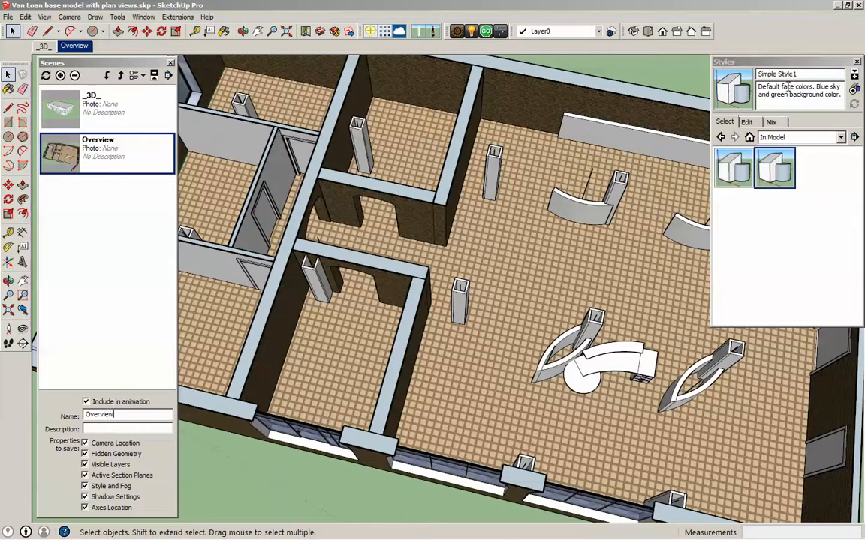
Rename the style Simple Style1 as "Sections ON!" and update it with the change
click(811, 73)
drag(811, 74, 759, 73)
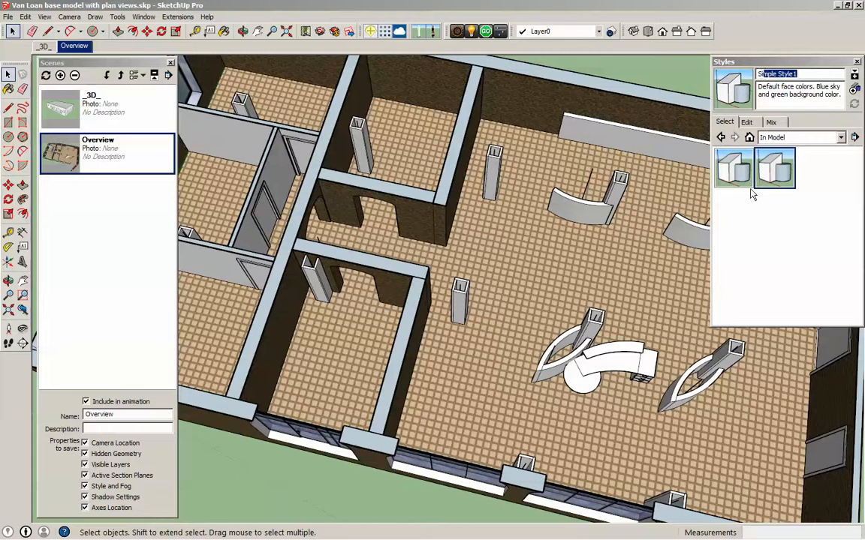
text(ions ON!)
click(795, 101)
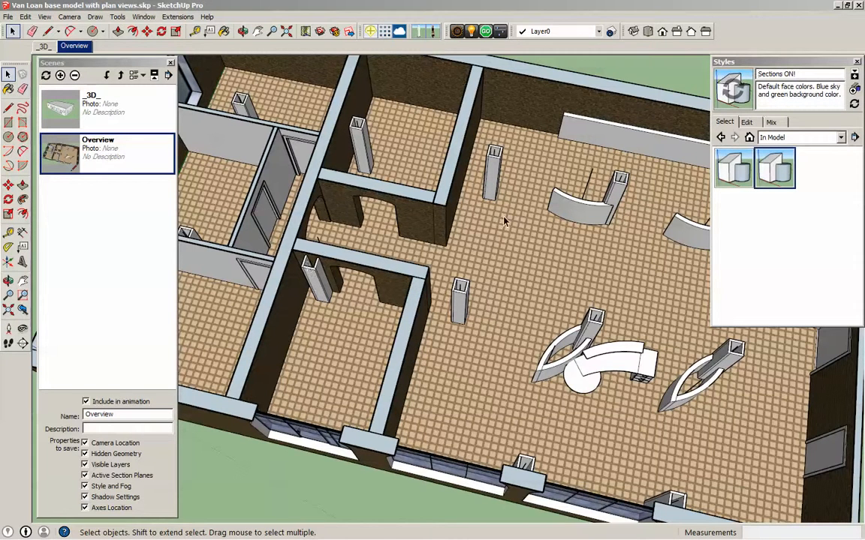
click(741, 93)
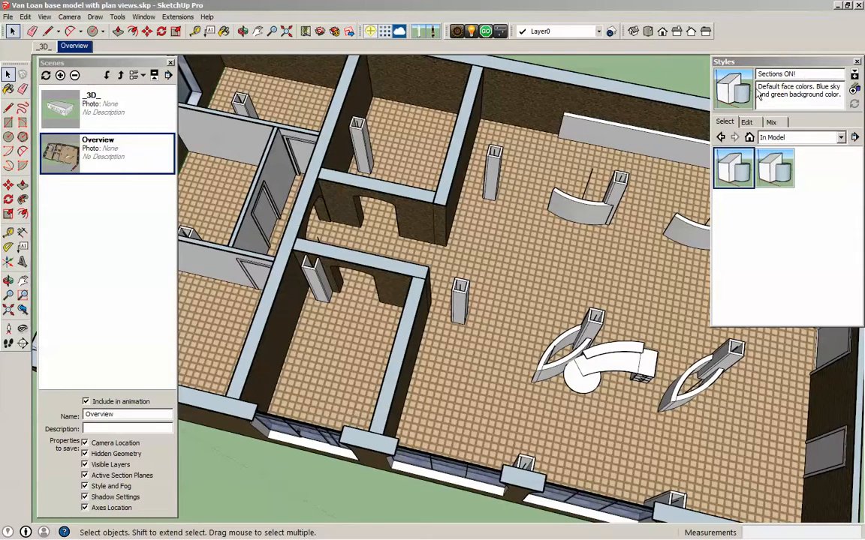
Position the camera on the main room's floor near the front wall at 5' 6" eye height and look around
middle_drag(585, 382, 371, 335)
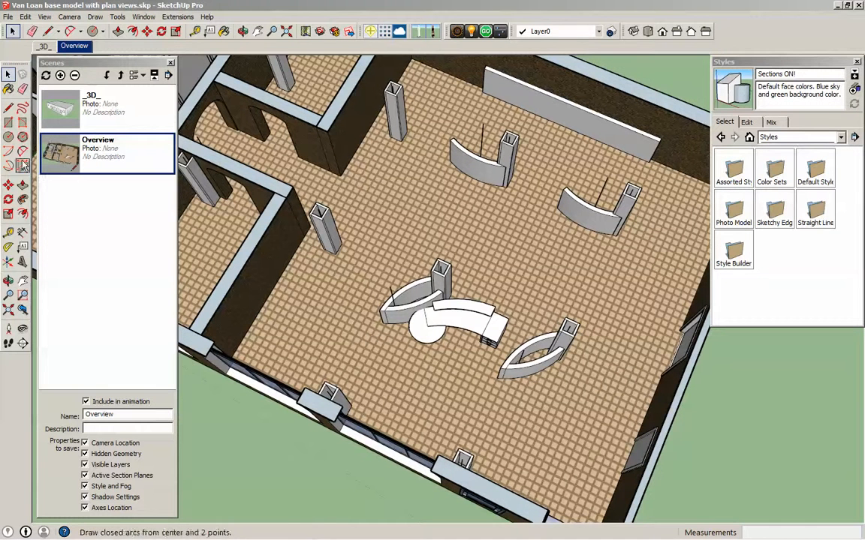
click(9, 328)
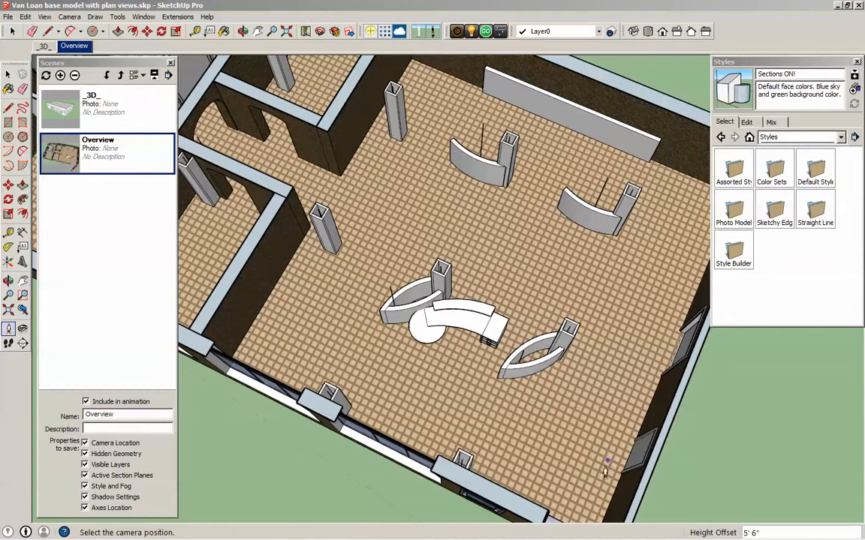
click(527, 461)
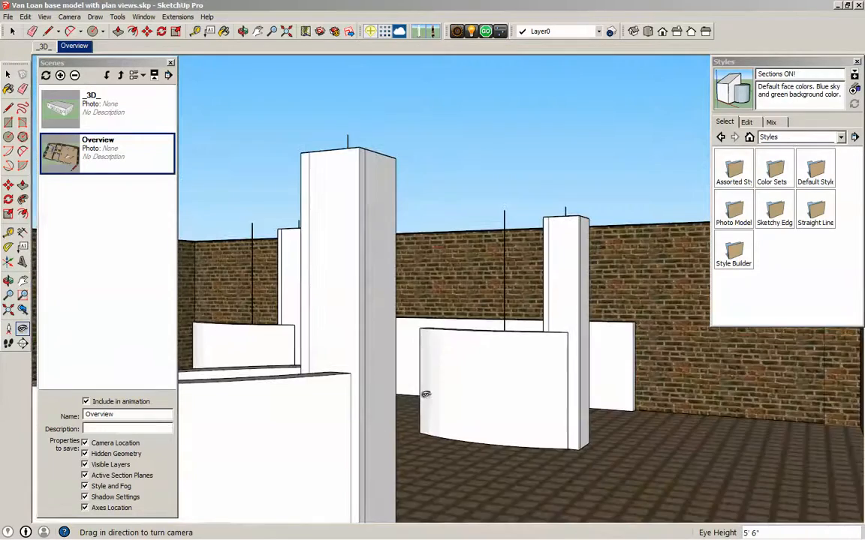
drag(423, 336, 329, 311)
drag(366, 344, 460, 336)
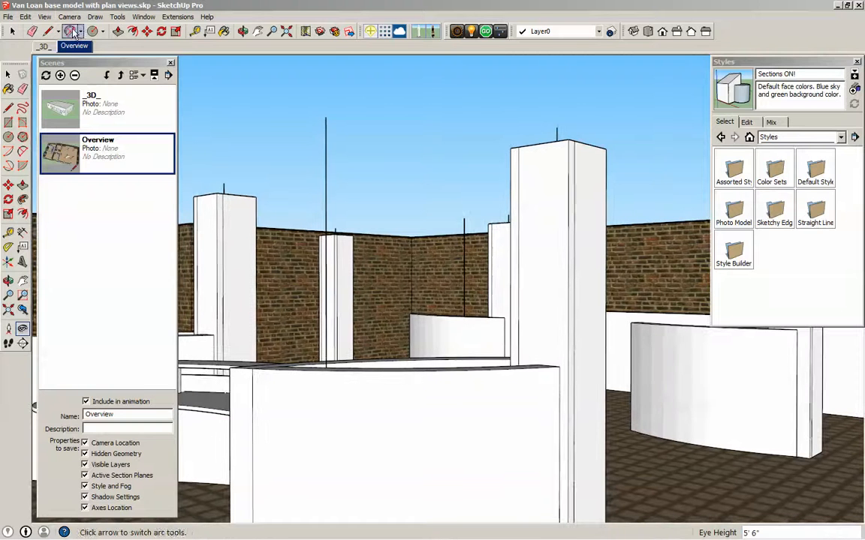
Turn off section cuts and set the camera's field of view to 60 degrees
click(45, 16)
click(64, 74)
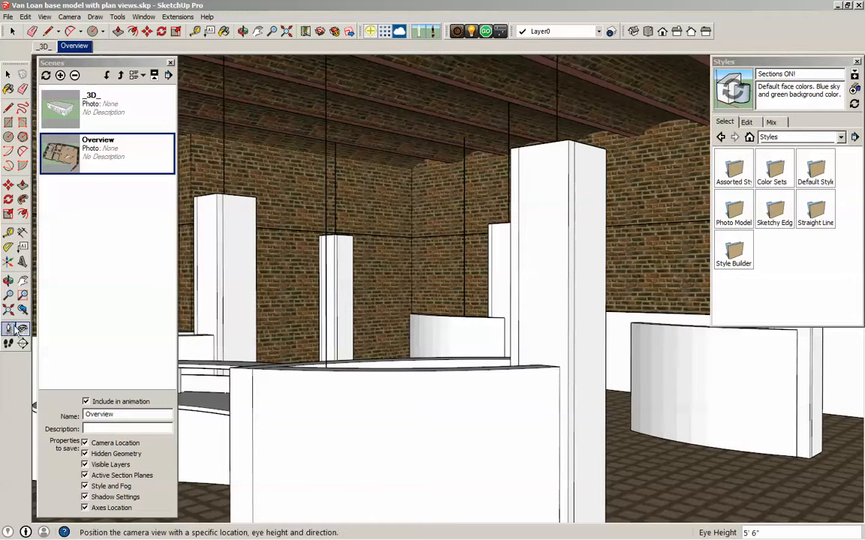
click(7, 297)
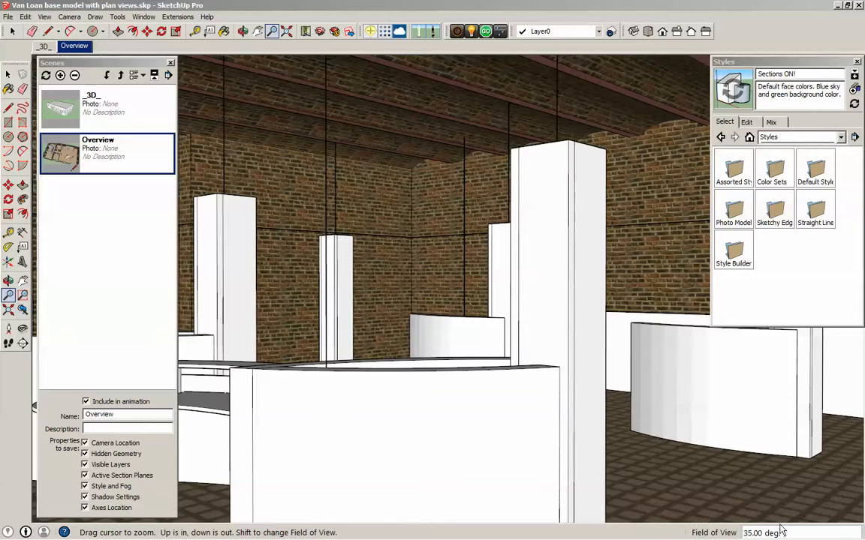
text(60)
key(Return)
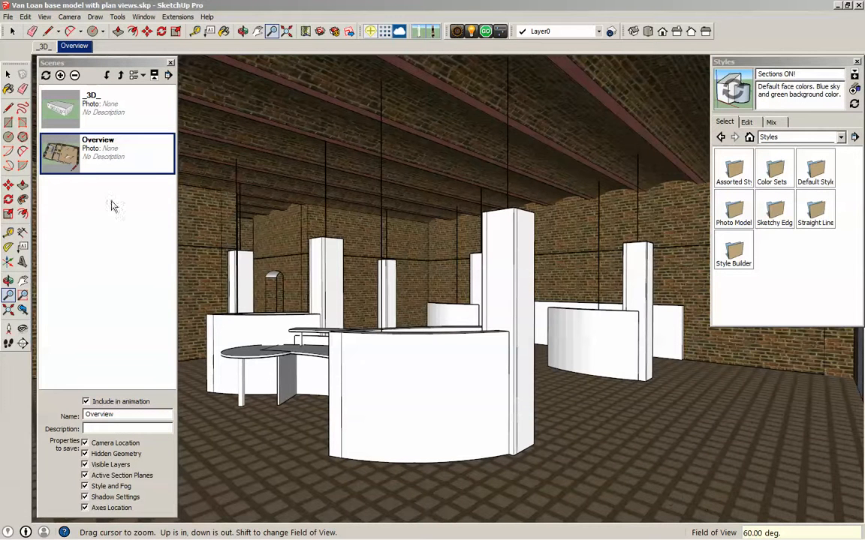
Aim the interior camera slightly to the left and add the view as a new scene, saving the style changes as a new style
click(23, 328)
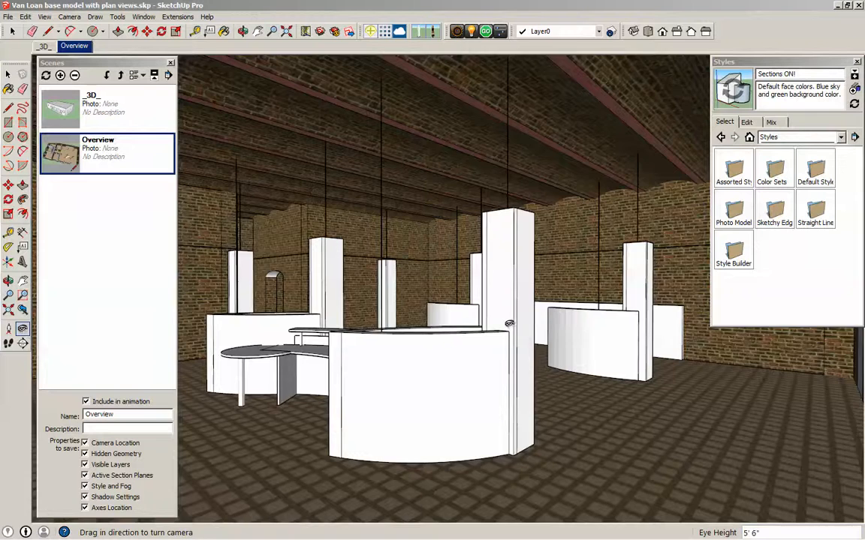
drag(510, 323, 466, 336)
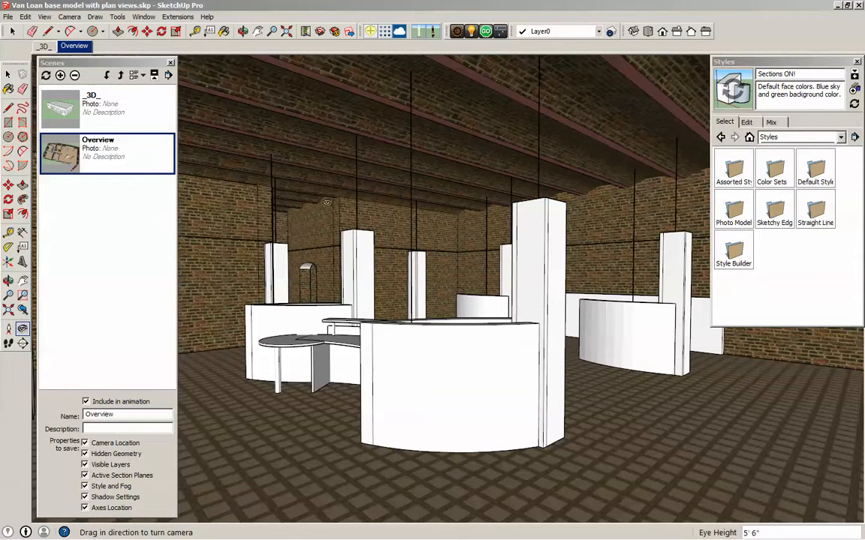
right_click(73, 46)
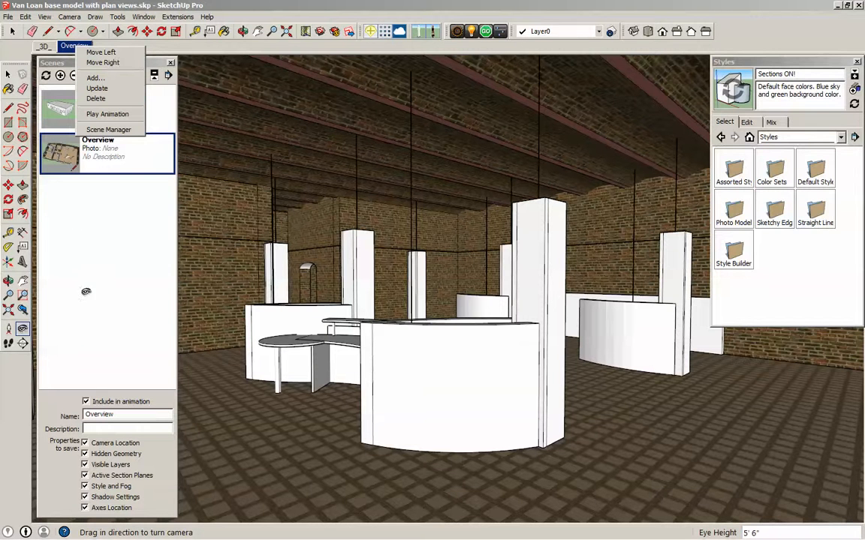
click(96, 78)
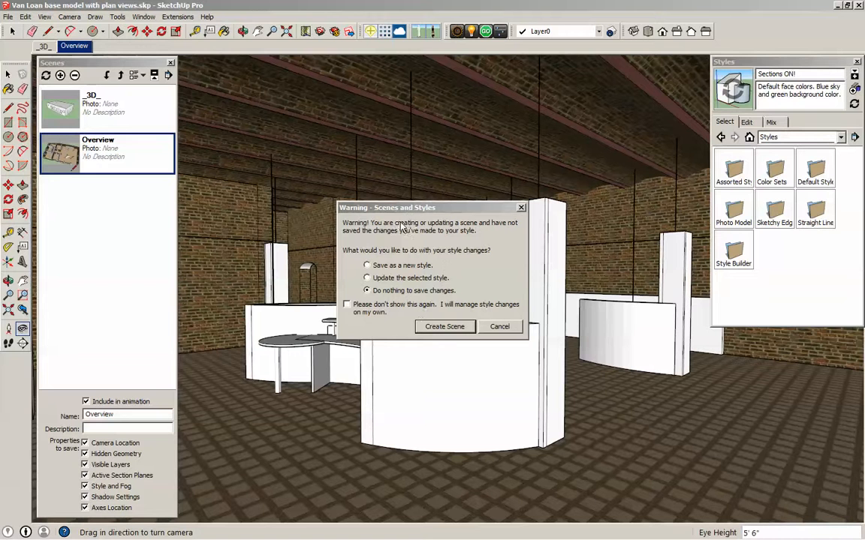
drag(404, 213, 404, 178)
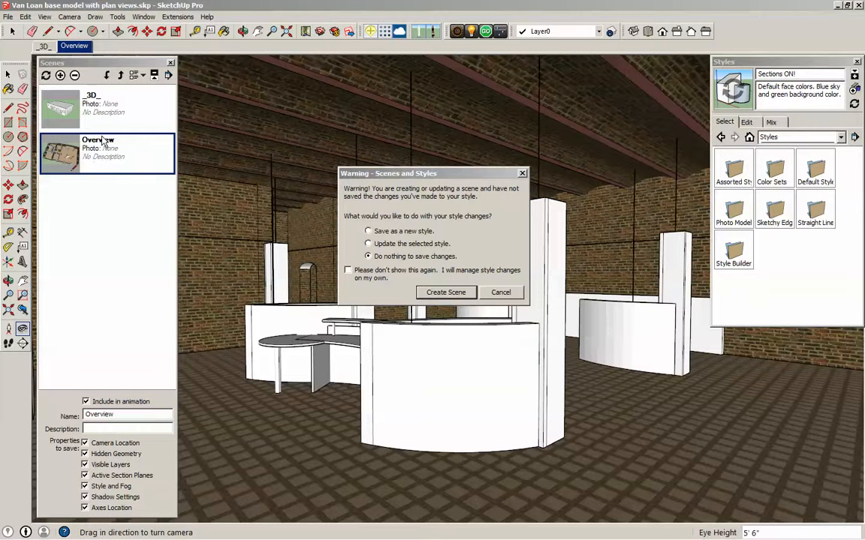
click(368, 231)
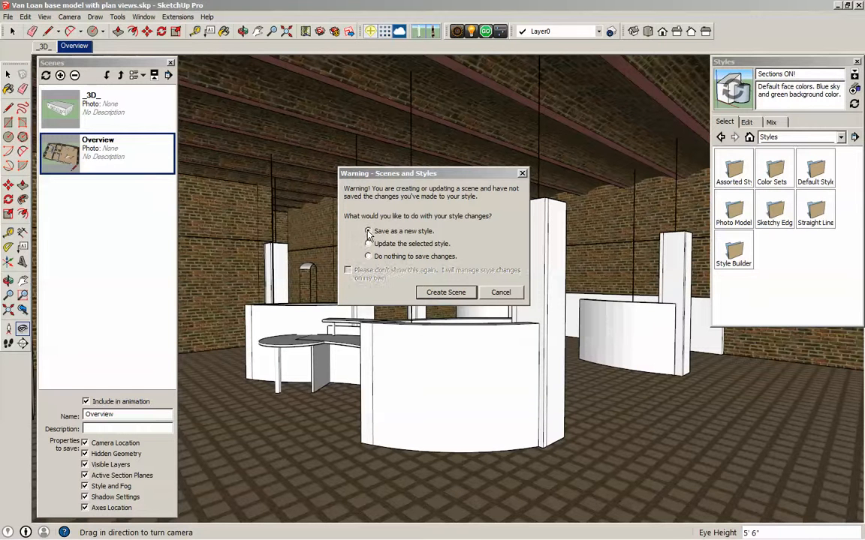
click(448, 293)
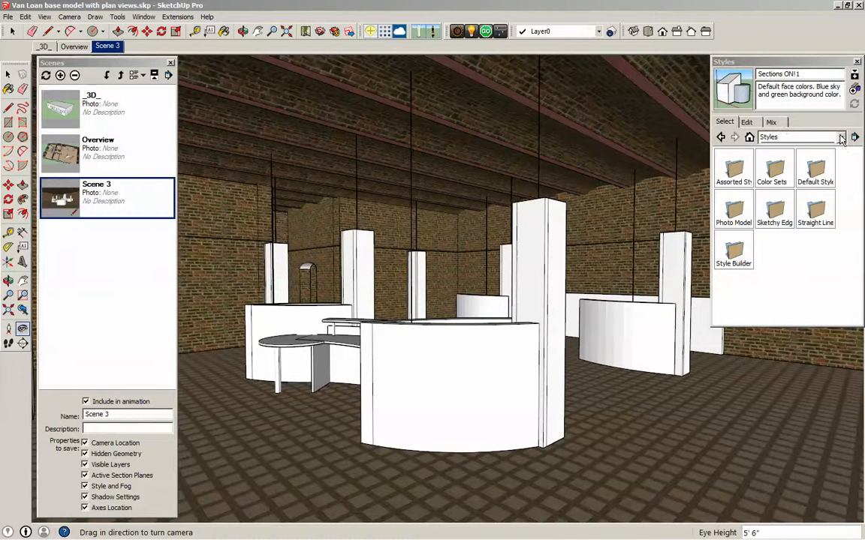
Show the in-model styles, rename the new style "Sections OFF!" and update it with the change
click(777, 137)
click(793, 153)
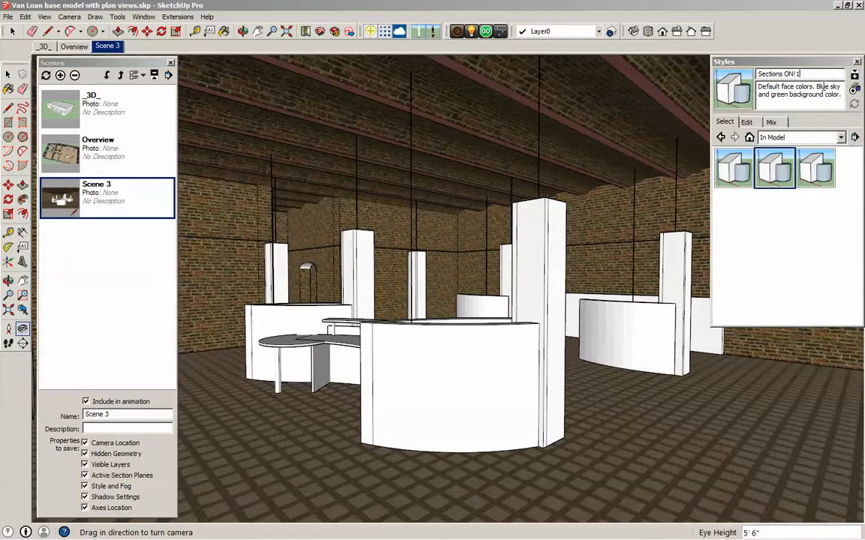
key(BackSpace)
key(BackSpace)
key(BackSpace)
key(Return)
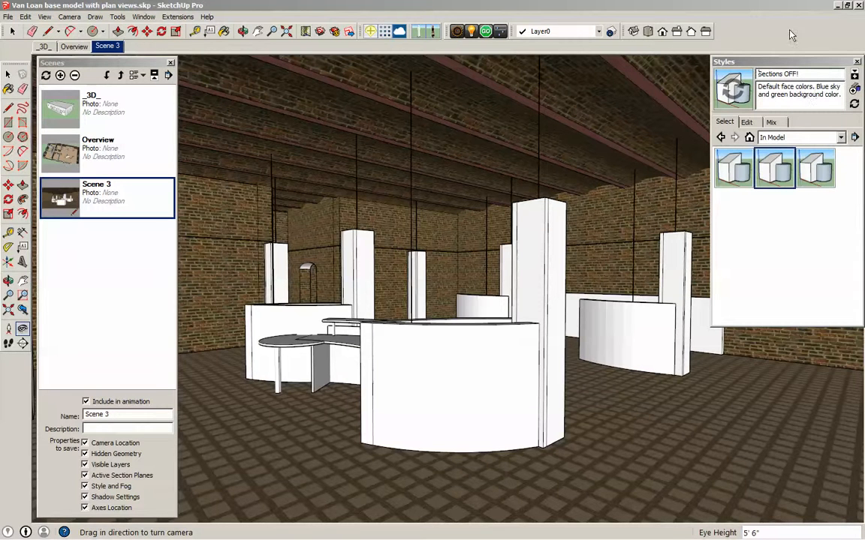
click(738, 90)
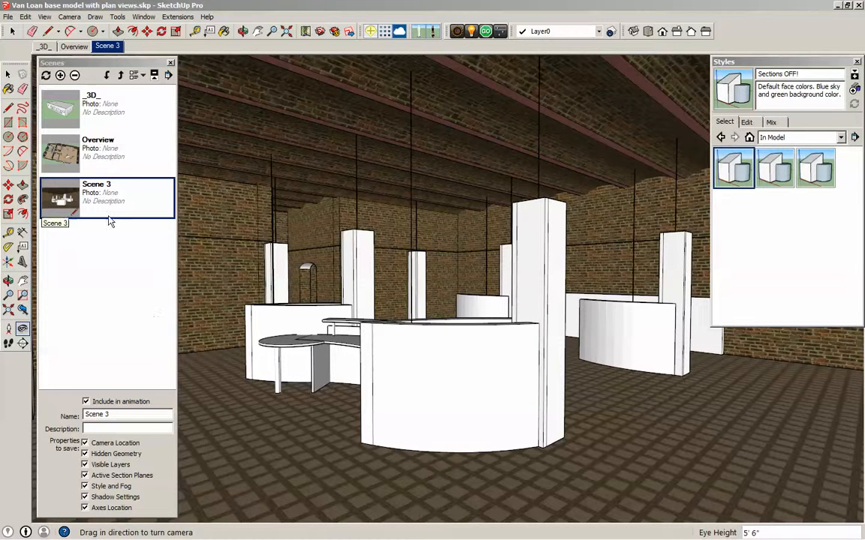
Compare the Overview scene with Scene 3, and compare Simple Style with Sections OFF! in Scene 3
click(81, 48)
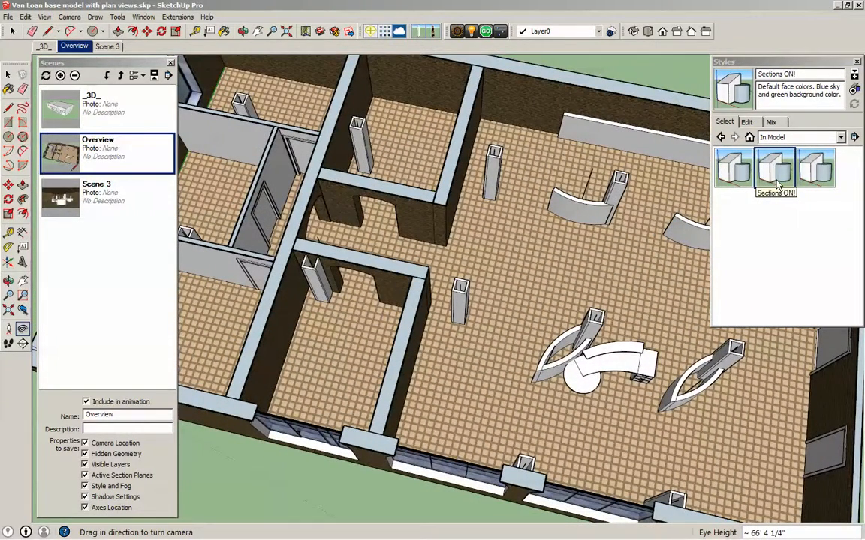
click(108, 47)
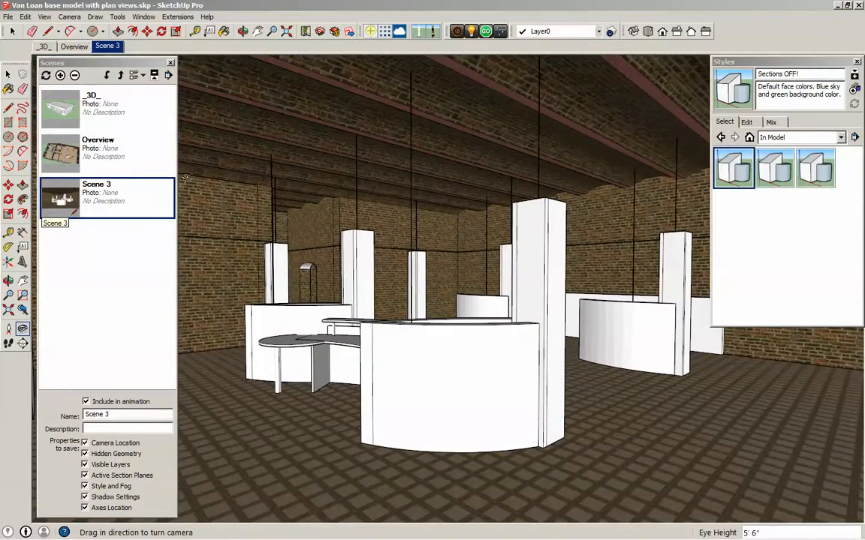
click(810, 175)
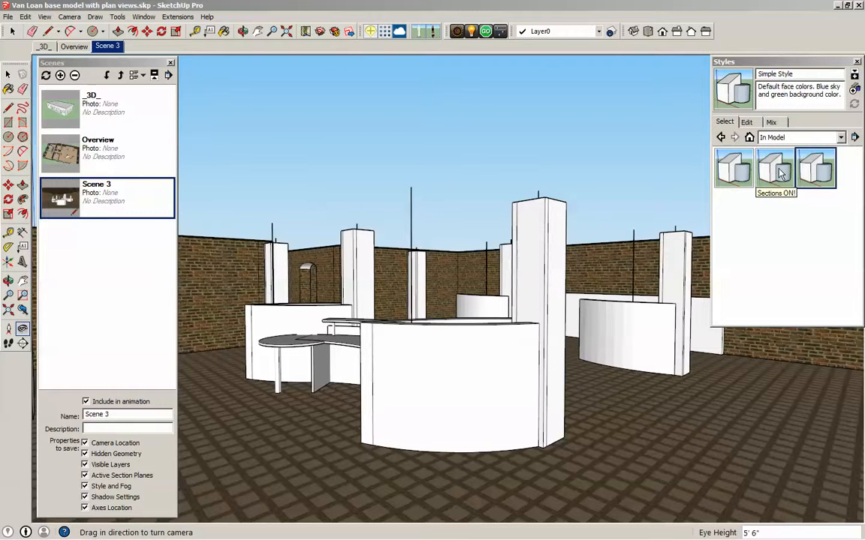
click(740, 175)
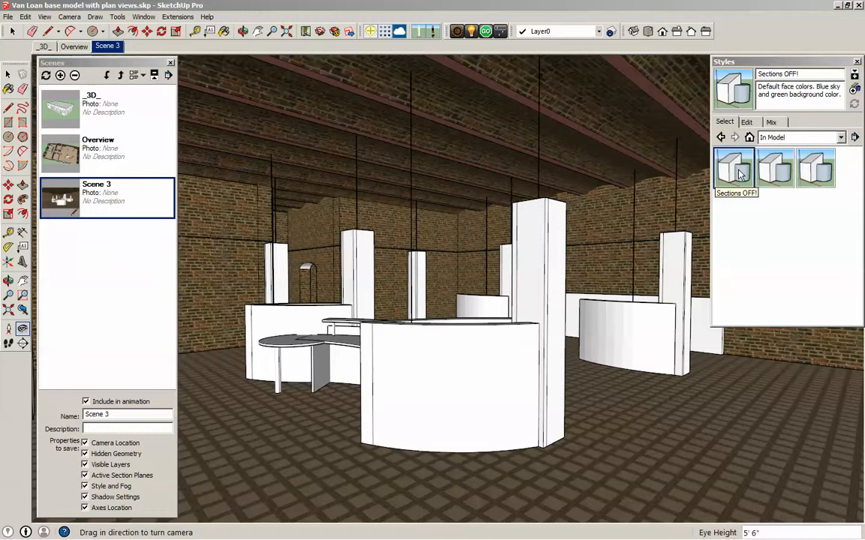
Display the in-model styles as a list of names and apply Sections OFF!
click(839, 137)
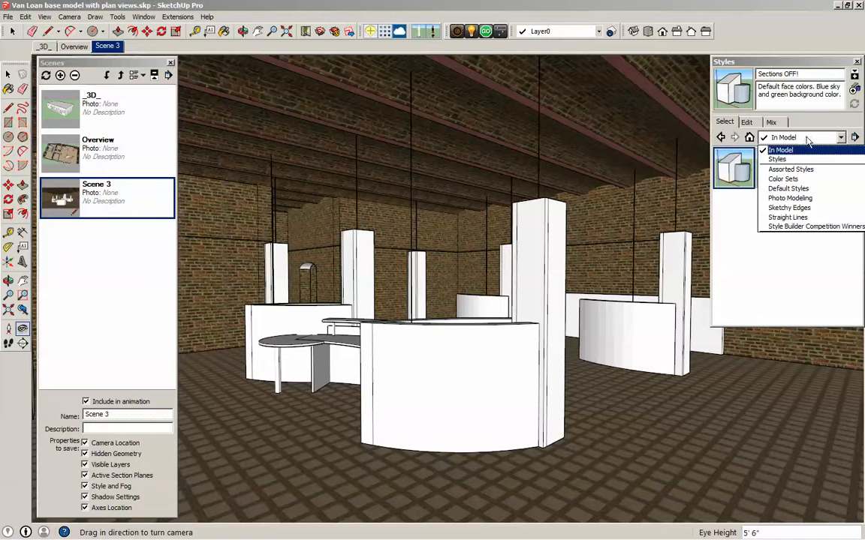
click(843, 127)
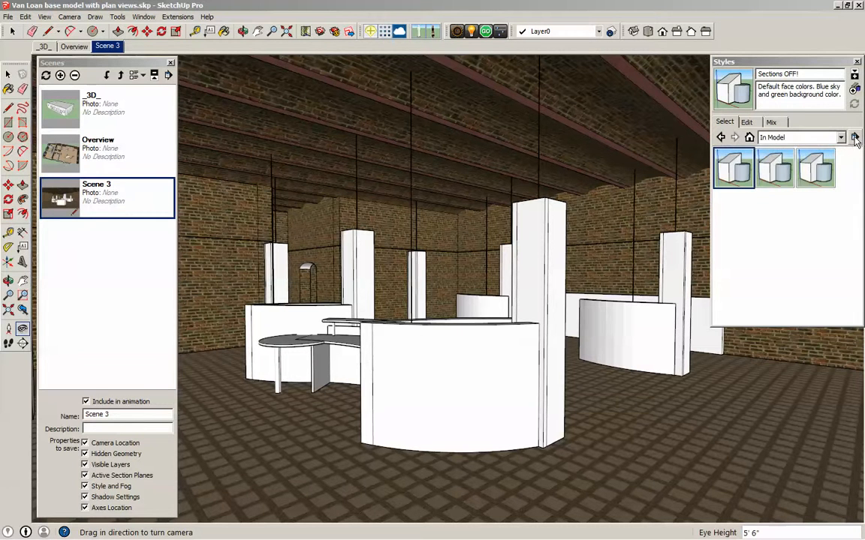
click(855, 137)
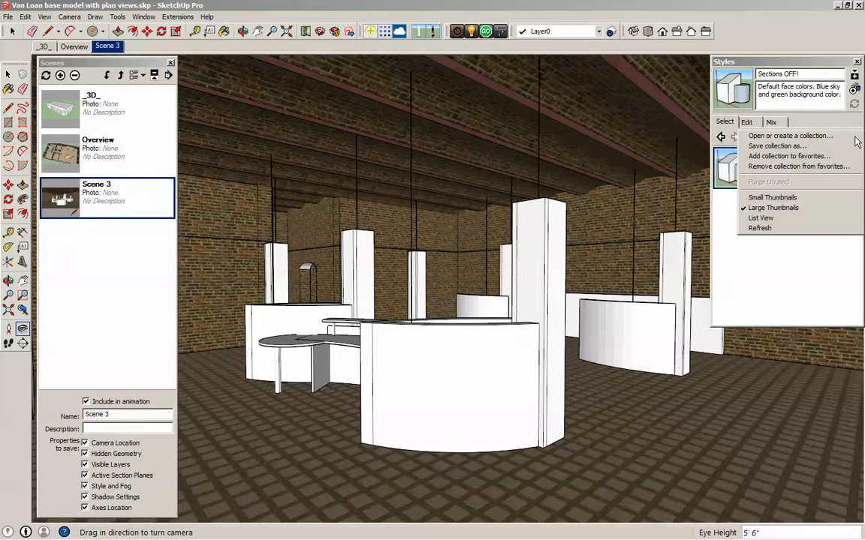
click(760, 222)
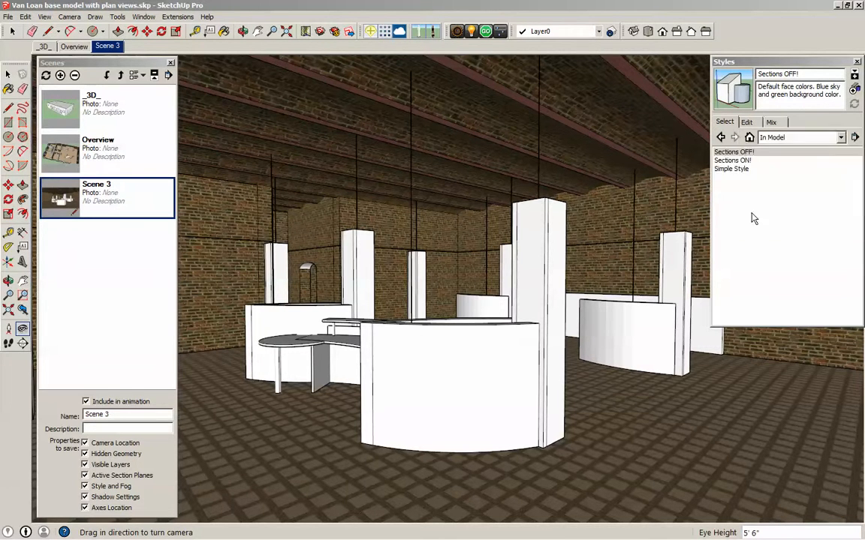
click(730, 153)
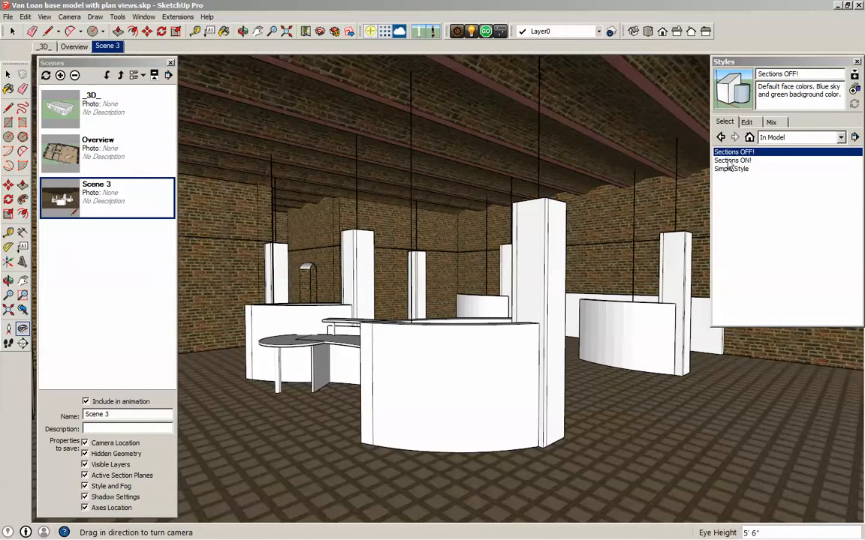
Update Scene 3 with all its properties, including Style and Fog
right_click(96, 204)
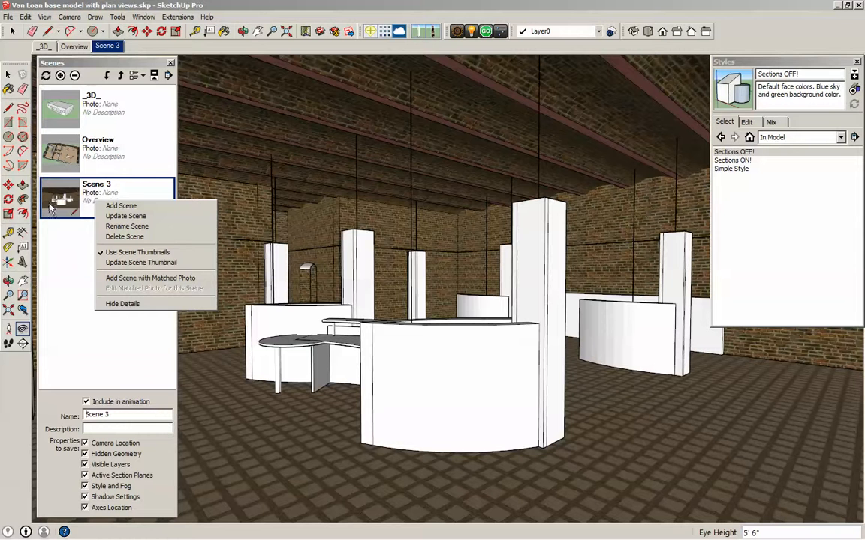
click(117, 217)
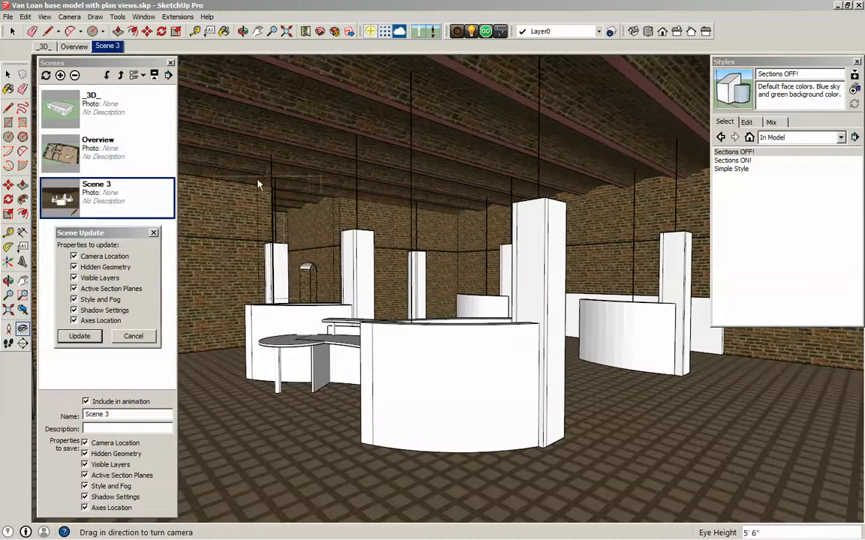
drag(257, 184, 286, 178)
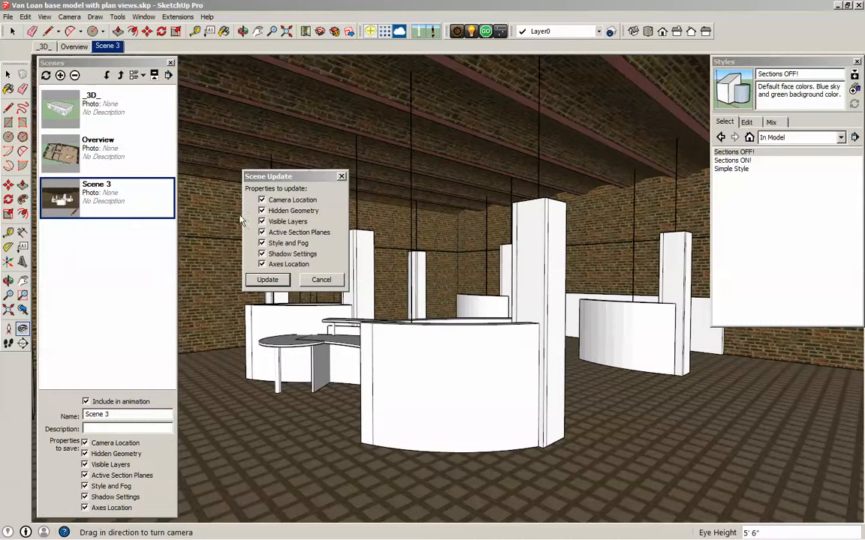
click(267, 280)
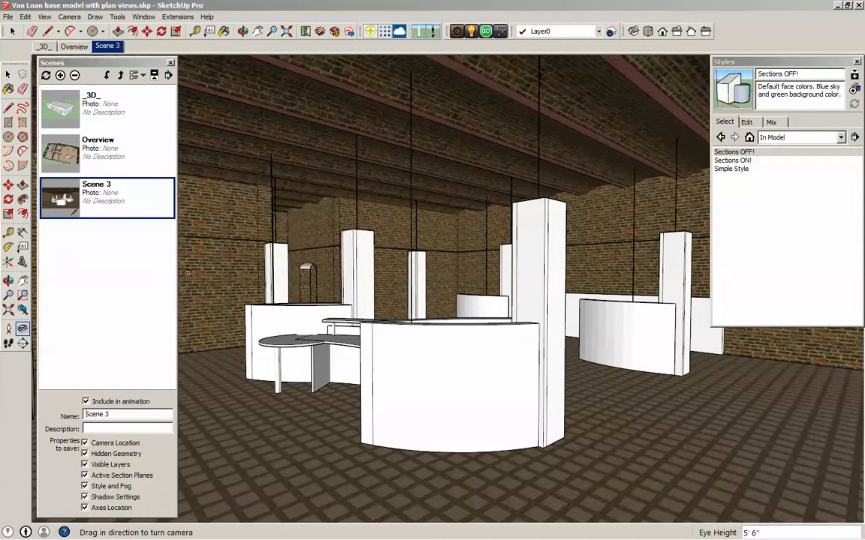
right_click(107, 48)
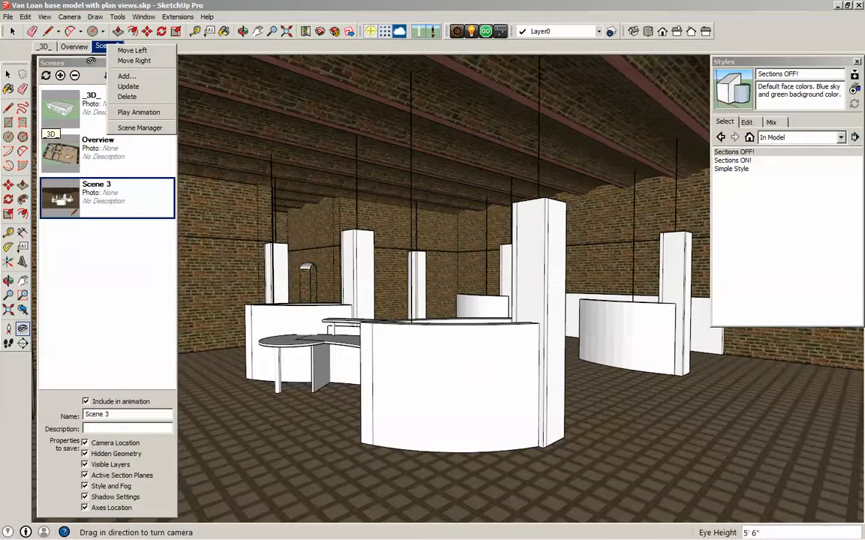
click(91, 64)
click(120, 67)
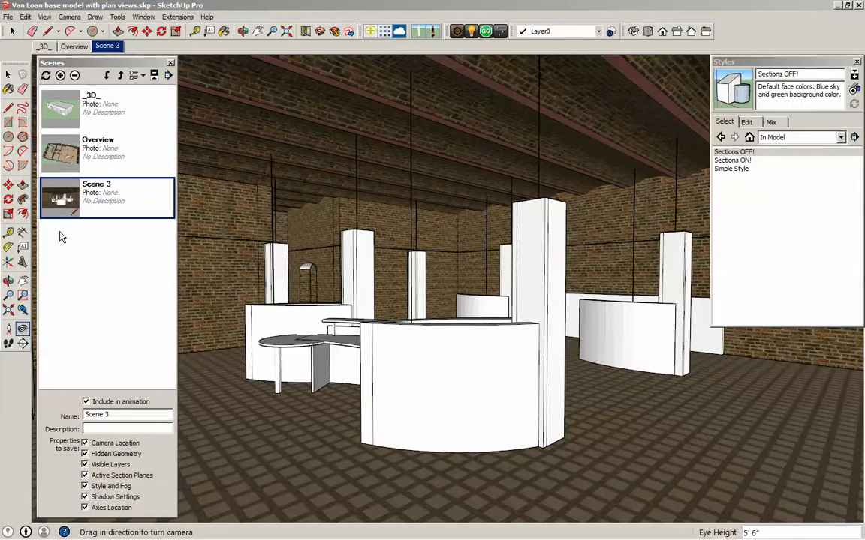
key(o)
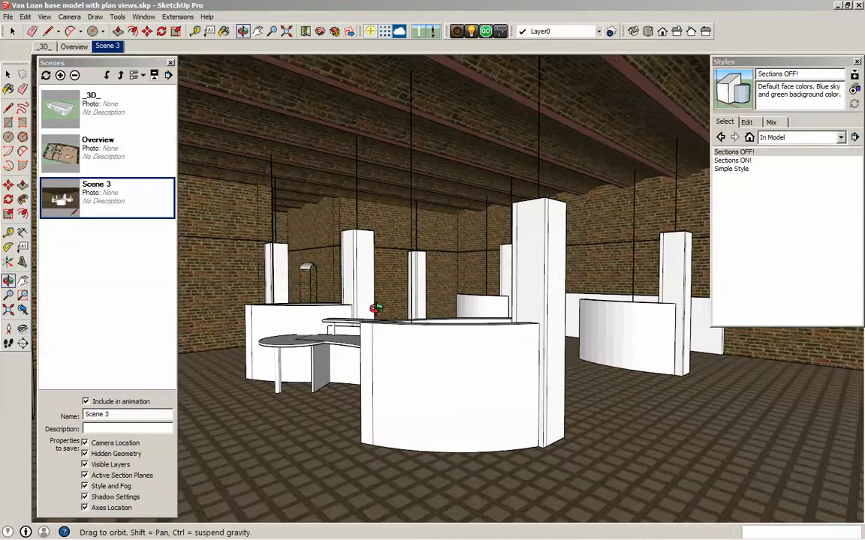
drag(201, 259, 289, 347)
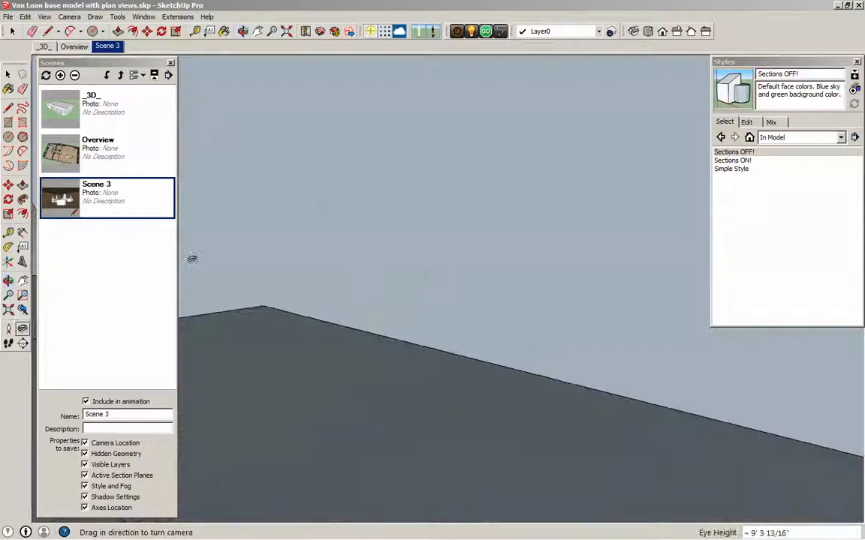
key(o)
drag(189, 257, 373, 279)
middle_drag(373, 280, 336, 234)
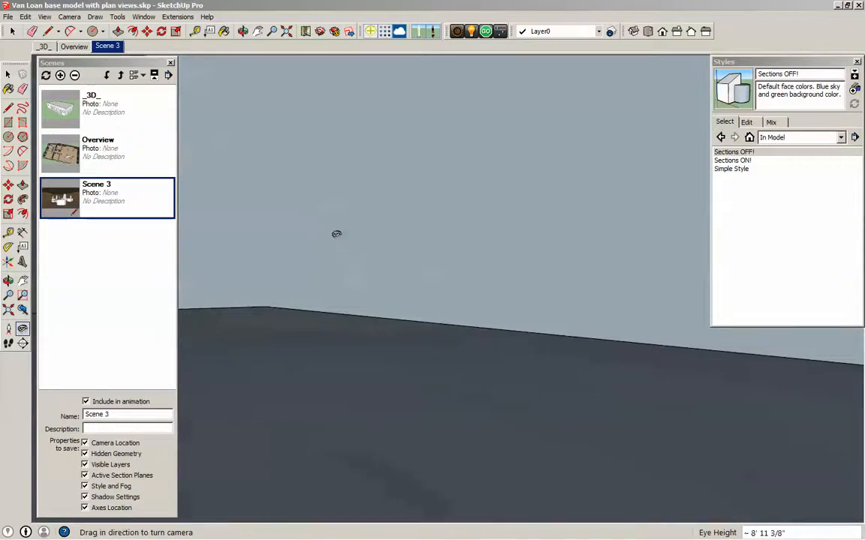
click(112, 46)
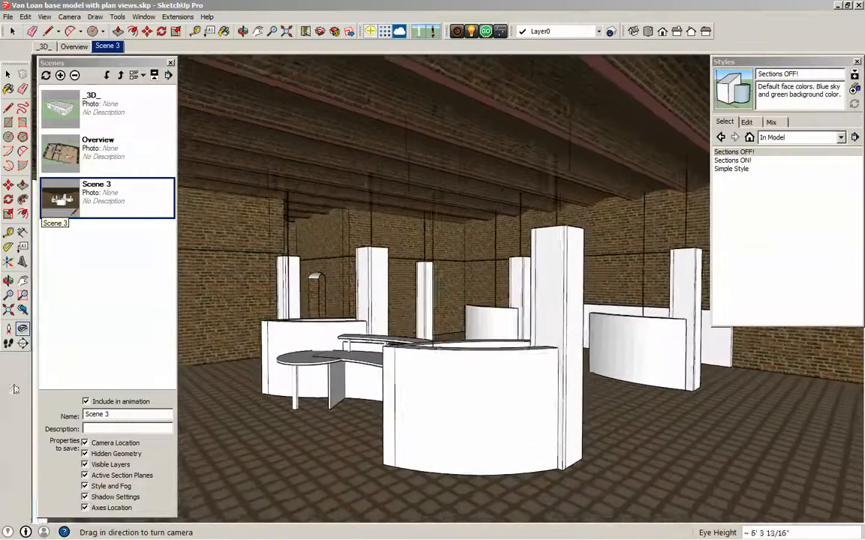
Position the camera at 5' 6" eye height near the room's back wall, face the arched windows, and add the view as a new scene
key(o)
middle_drag(296, 310, 298, 330)
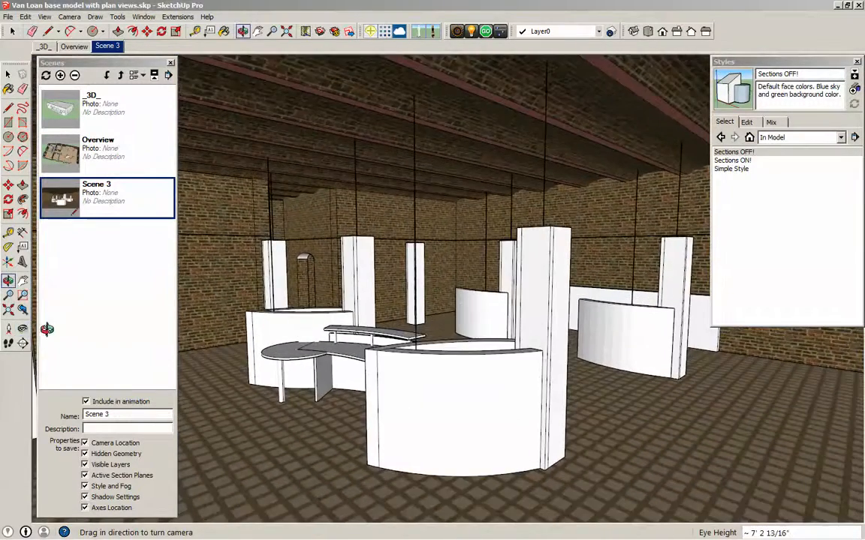
click(9, 330)
click(403, 289)
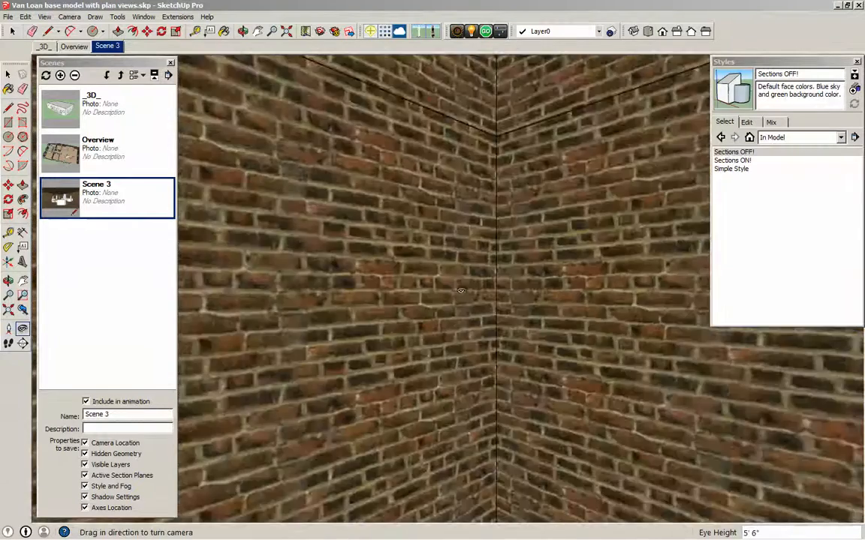
drag(461, 291, 108, 254)
drag(421, 259, 436, 229)
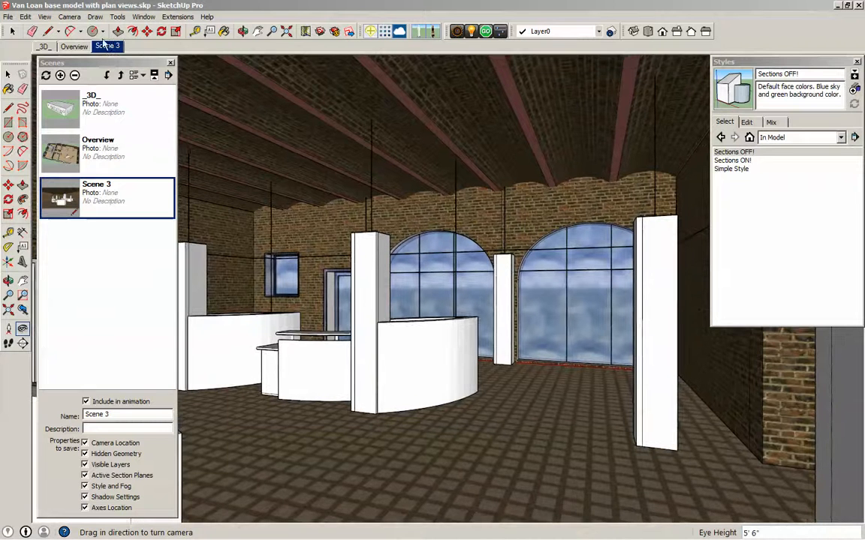
drag(282, 162, 284, 151)
click(142, 76)
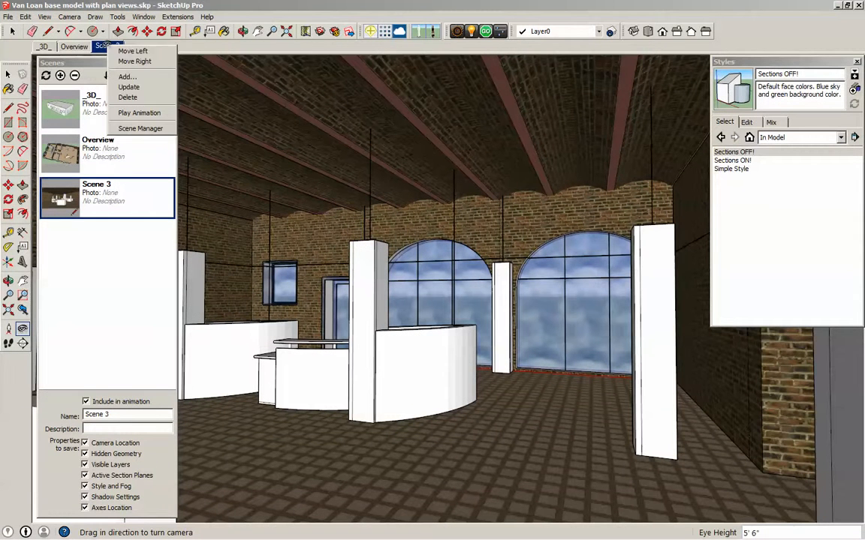
click(138, 86)
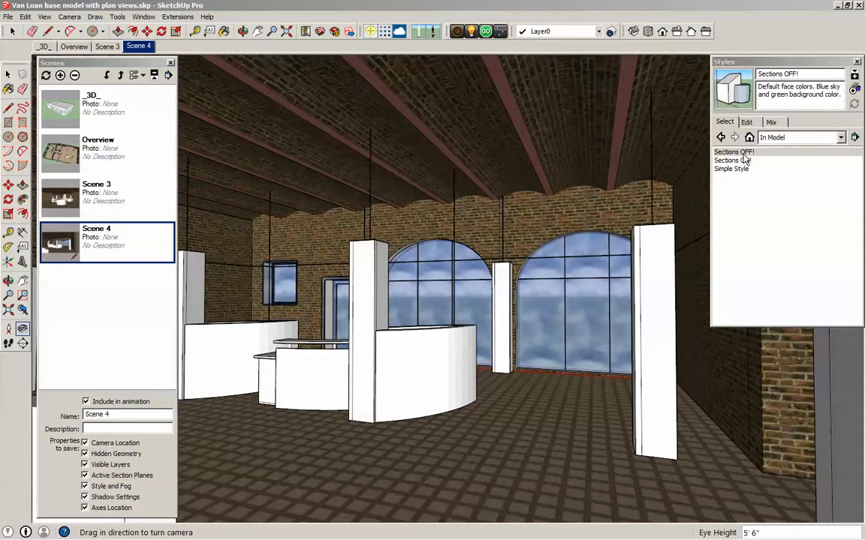
Show the in-model styles as large thumbnails and rename Scene 4 as Interior persp. 2
click(854, 137)
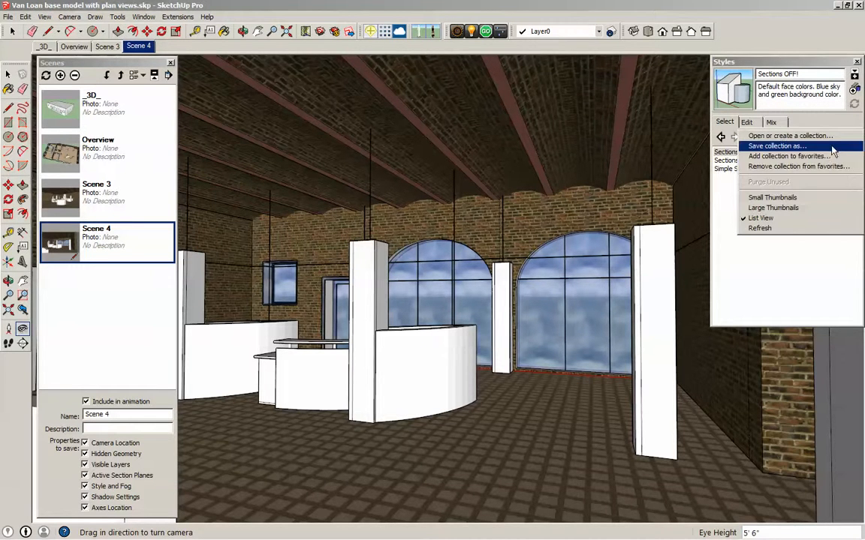
click(787, 210)
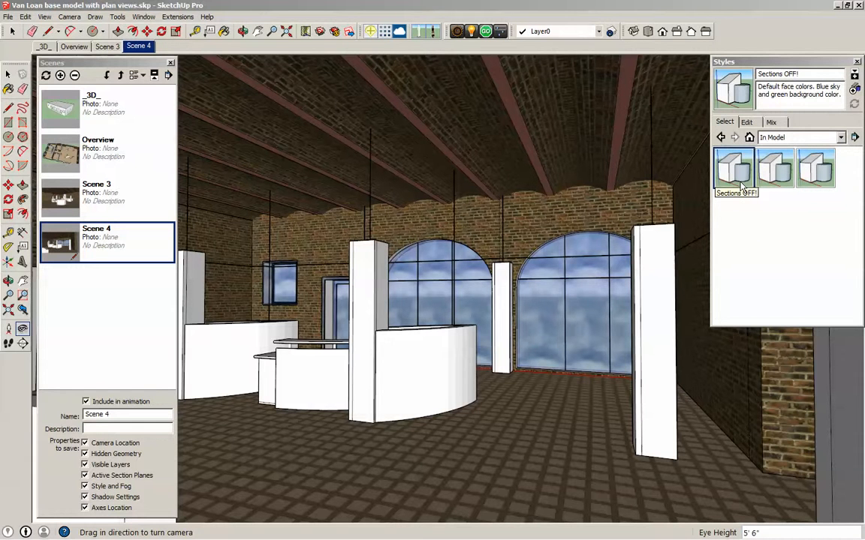
drag(111, 414, 78, 415)
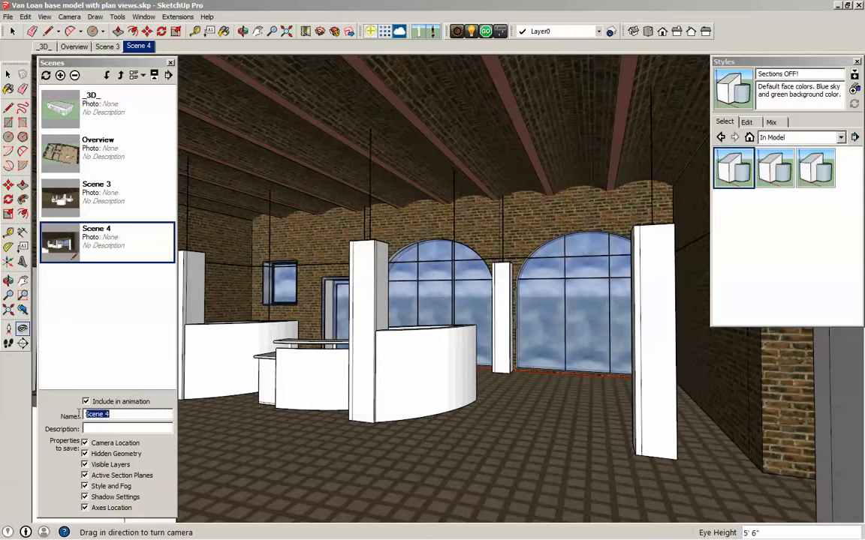
text(Interior persp. 2)
key(Return)
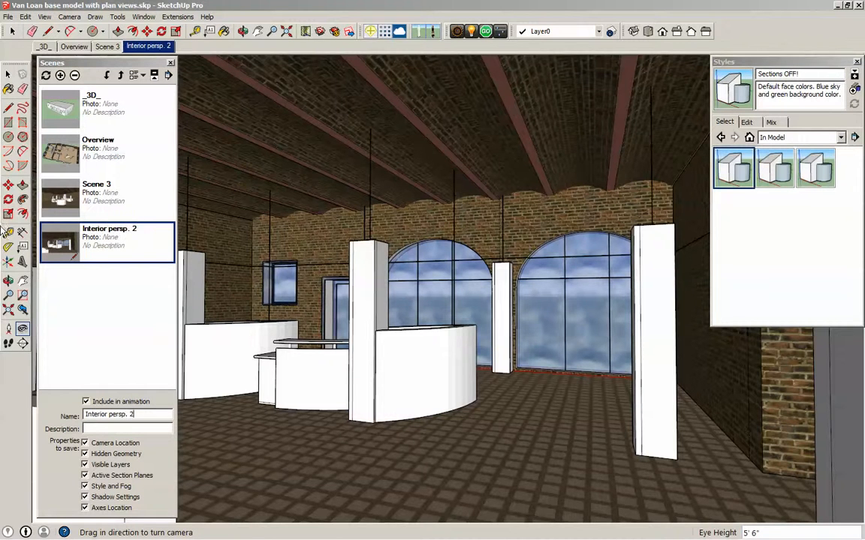
Rename Scene 3 as Int. Persp. 1
click(98, 196)
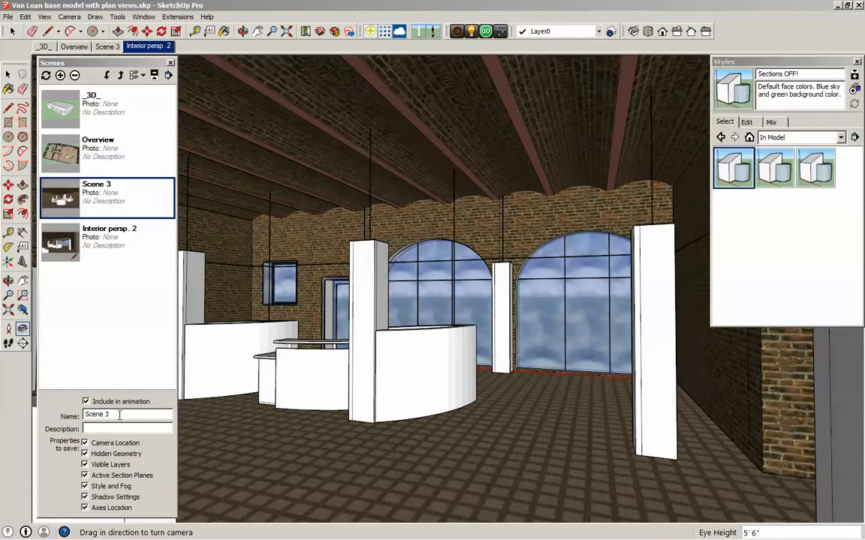
drag(113, 415, 84, 415)
text(Int. Persp. 1)
key(Return)
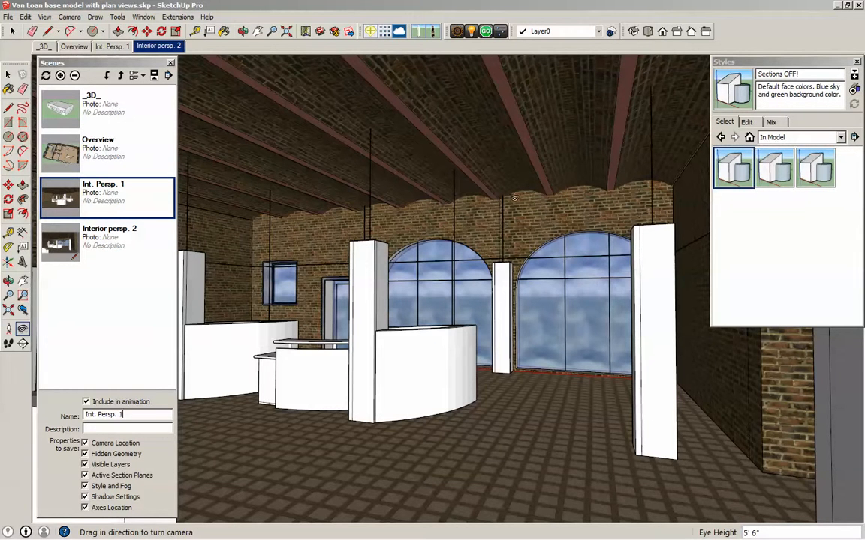
Activate the Overview scene and close the Styles and Scenes dialogs
click(87, 154)
double_click(87, 154)
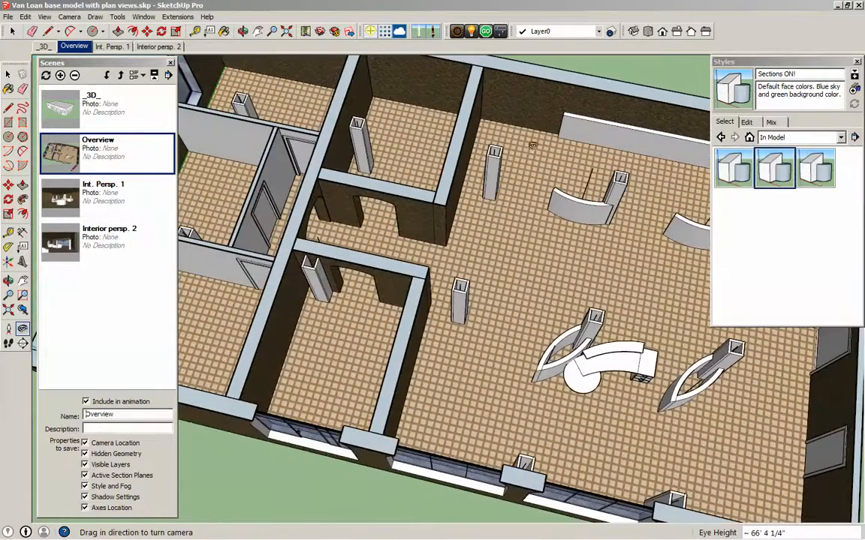
click(857, 63)
click(170, 63)
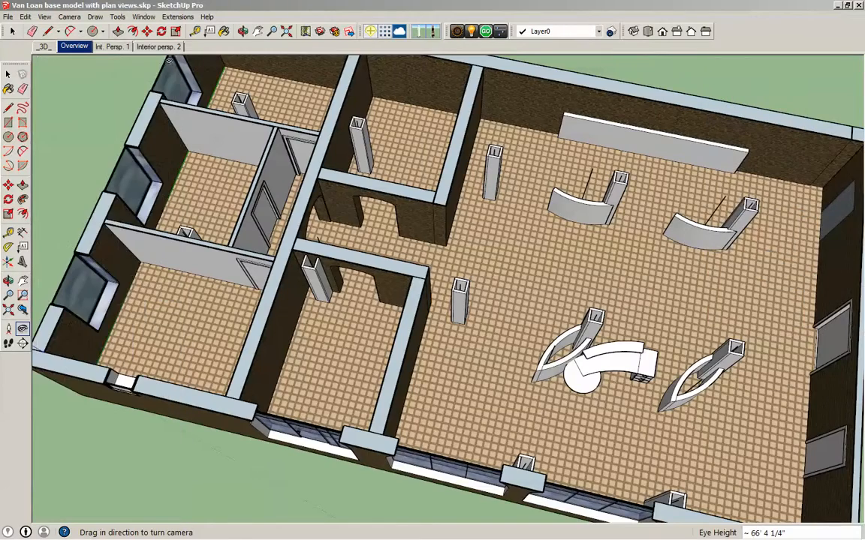
Place a second horizontal section plane below the existing one, cutting the building's walls at window and door height
scroll(226, 281, down, 2)
middle_drag(226, 280, 220, 151)
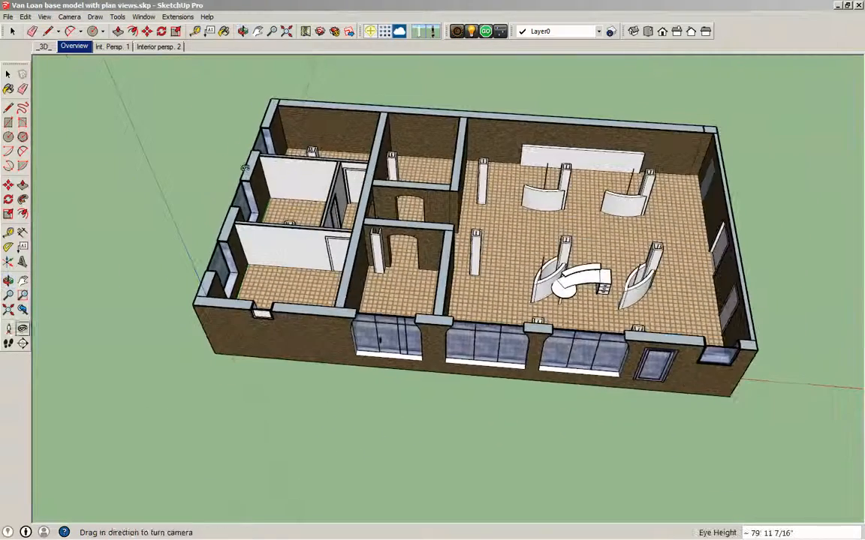
click(23, 343)
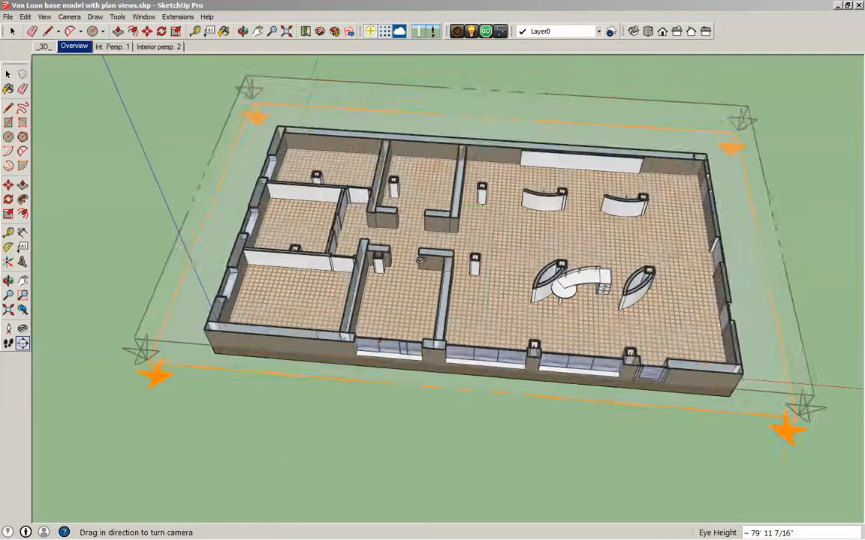
middle_drag(405, 285, 425, 317)
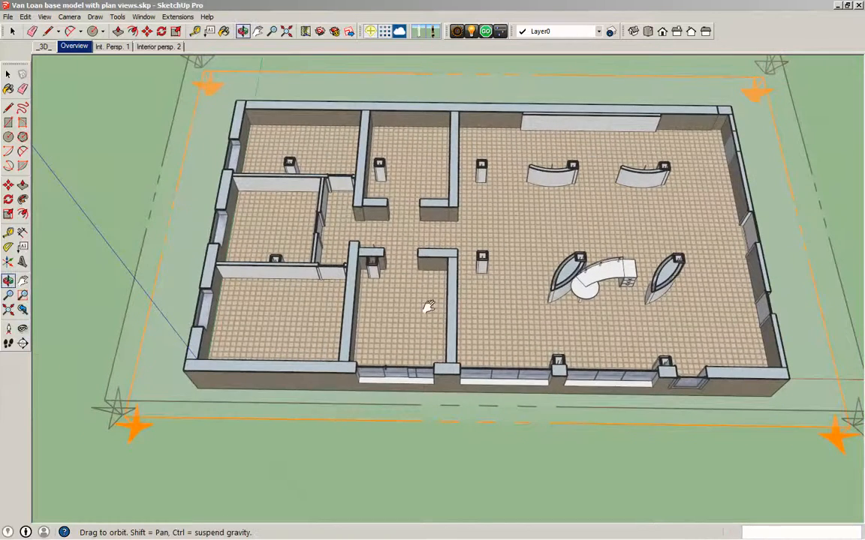
middle_drag(426, 304, 412, 316)
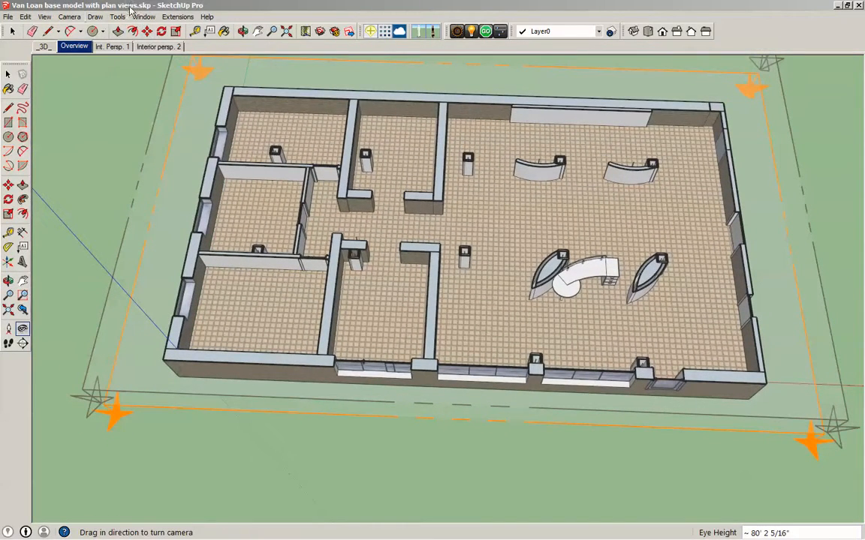
Reapply the Sections ON! style from the in-model styles to hide the section plane symbols, and close the Styles dialog
click(143, 16)
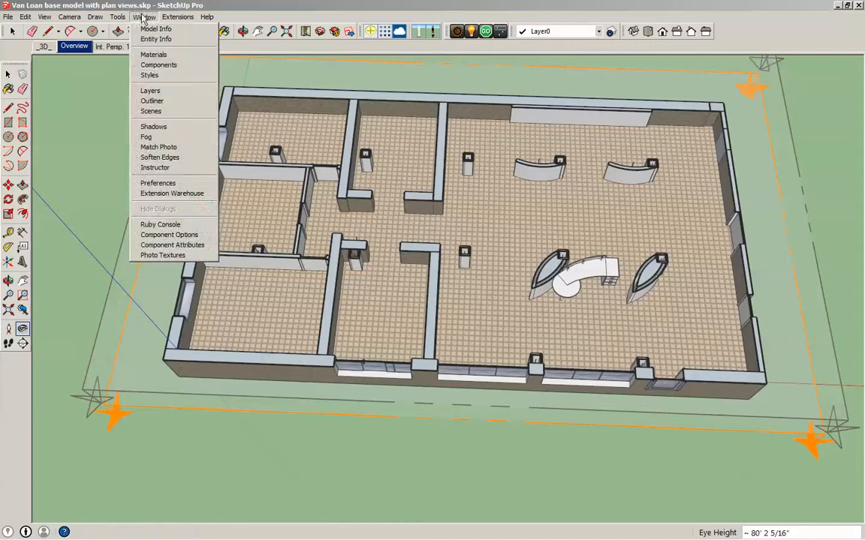
click(149, 75)
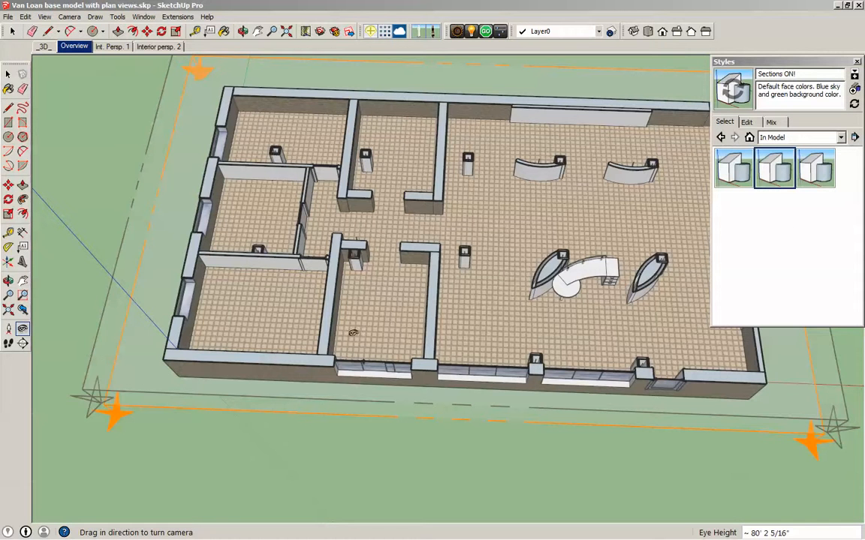
click(777, 165)
middle_drag(277, 283, 294, 312)
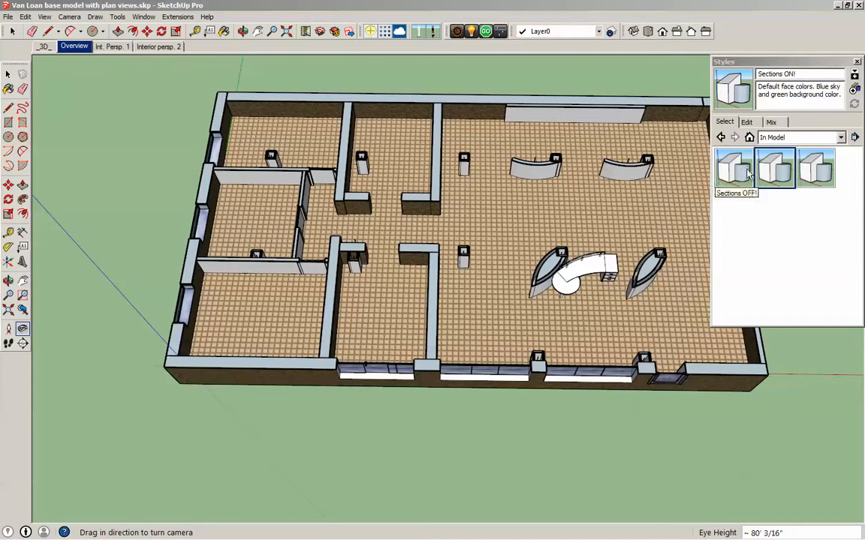
click(858, 62)
Switch the camera to Parallel Projection and set the standard Top view of the cut building
middle_drag(344, 163, 382, 291)
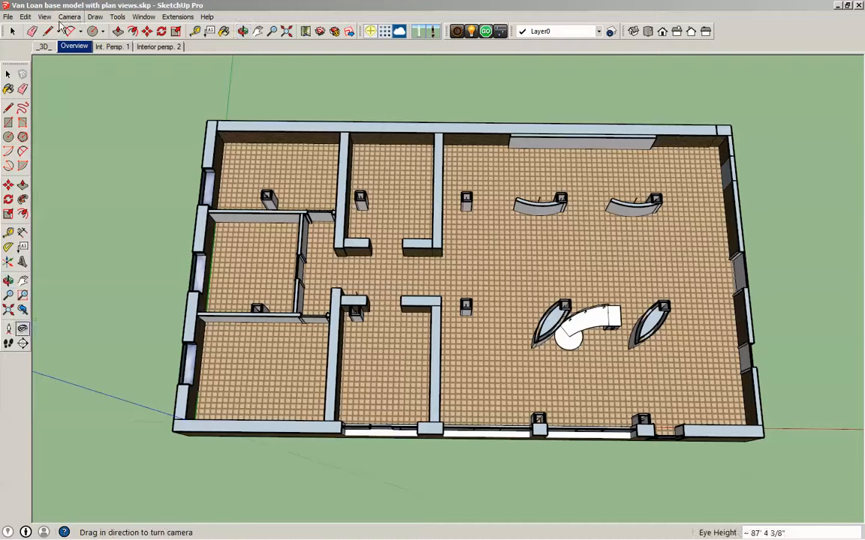
click(45, 17)
mouse_move(65, 22)
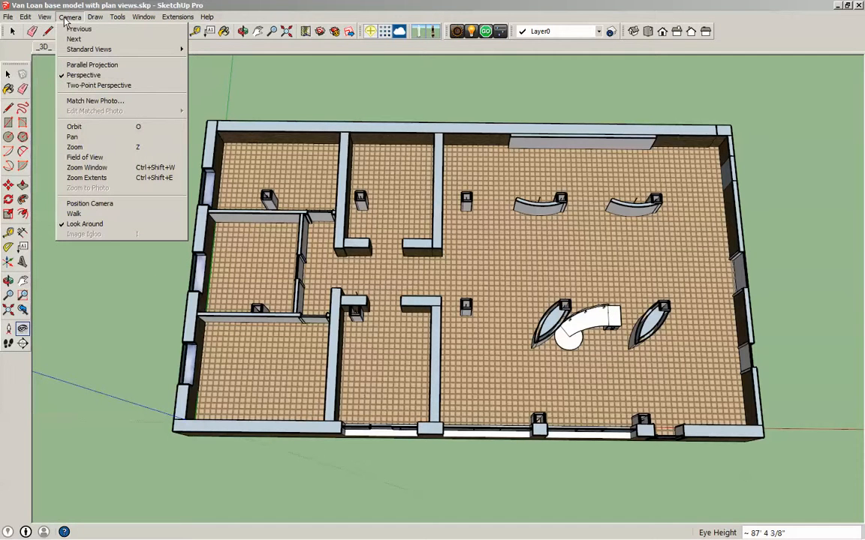
click(84, 66)
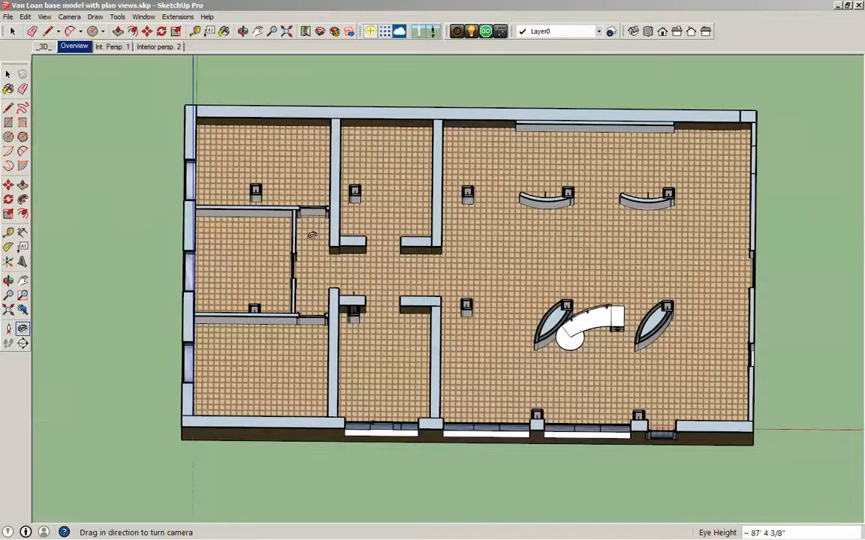
middle_drag(311, 235, 265, 239)
scroll(291, 206, down, 1)
scroll(289, 229, down, 1)
click(66, 16)
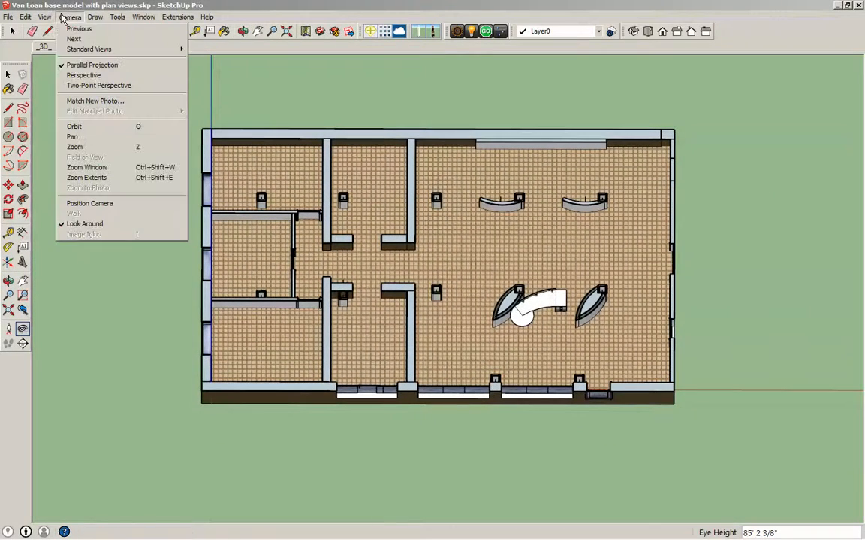
mouse_move(87, 51)
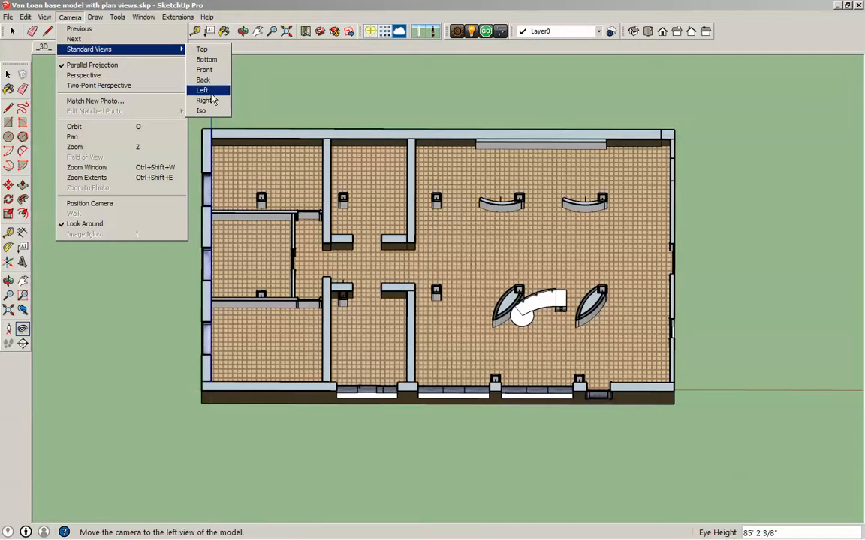
click(210, 51)
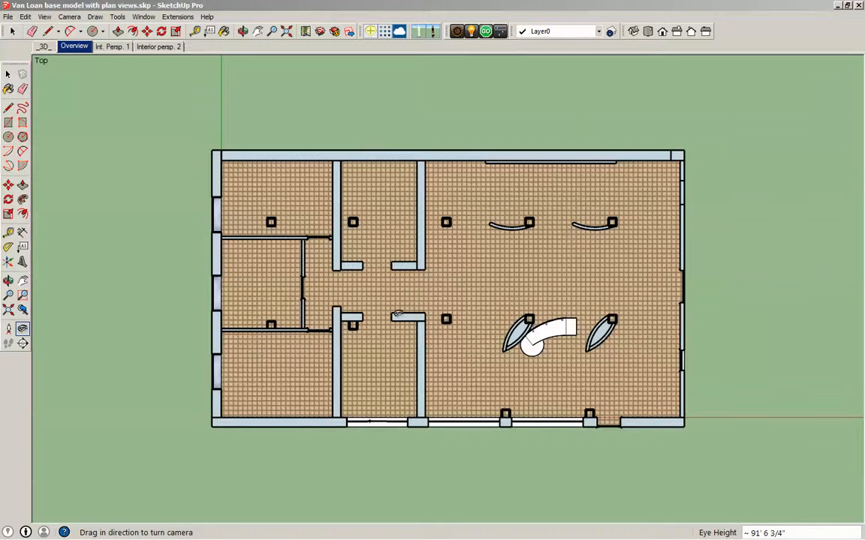
Add the plan view as a new scene after Overview and rename it Floor plan
scroll(398, 311, up, 1)
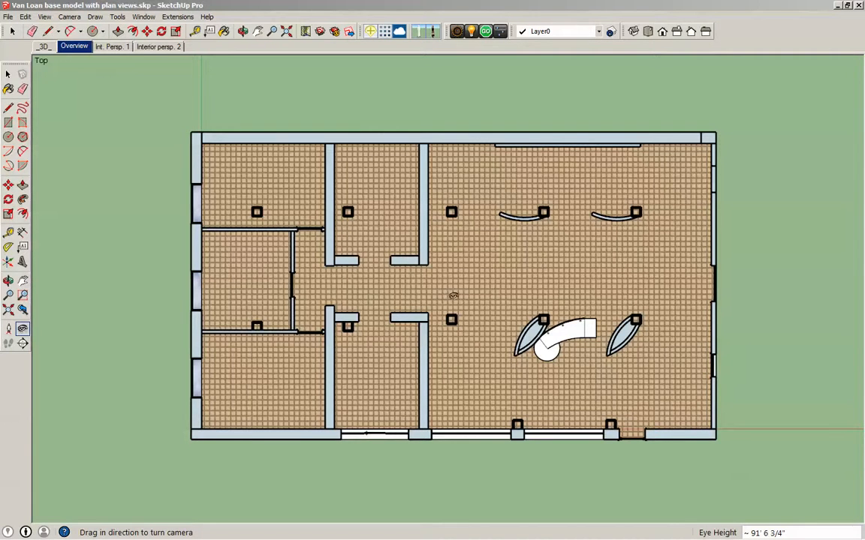
right_click(78, 48)
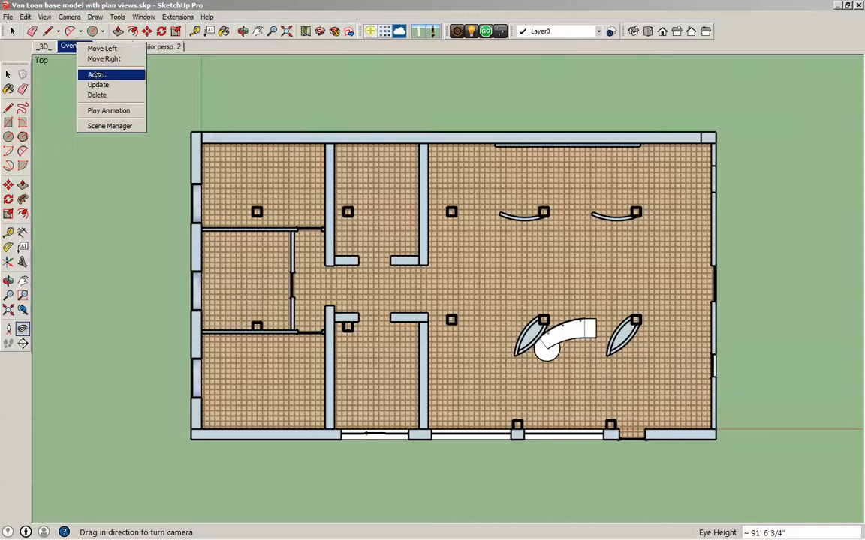
click(96, 75)
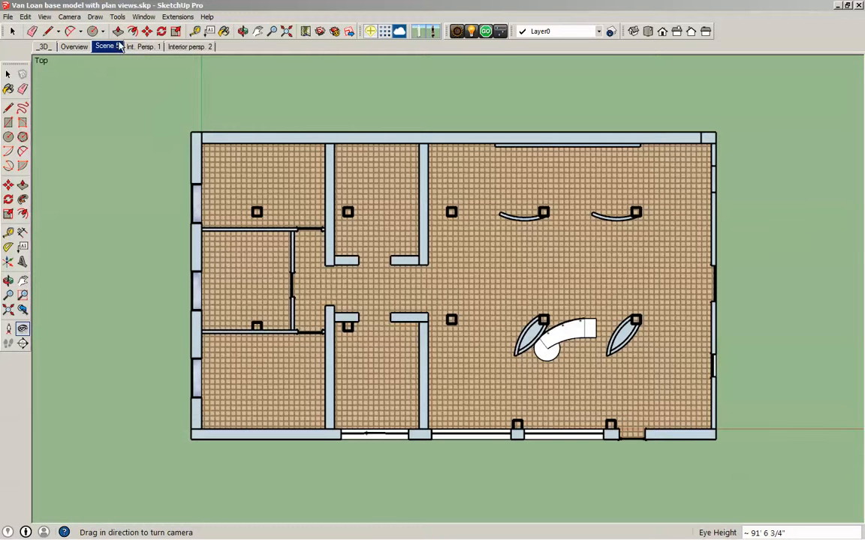
right_click(118, 47)
click(135, 116)
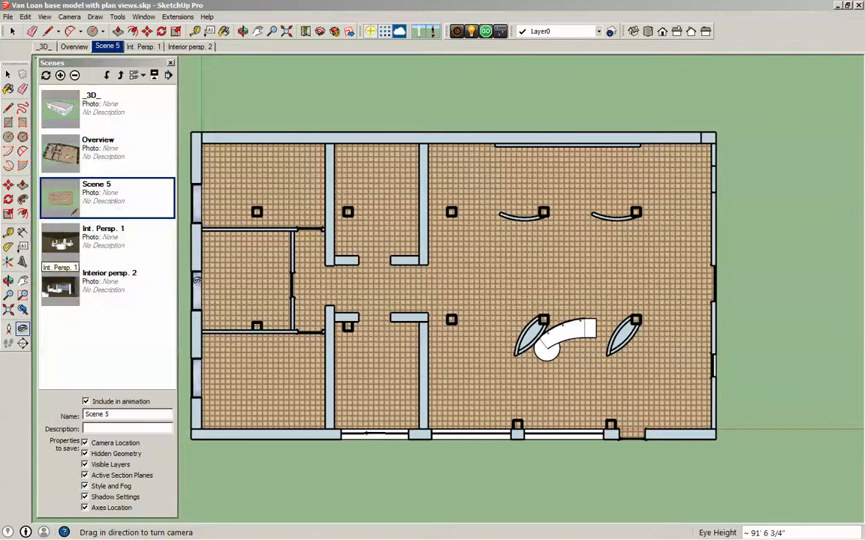
drag(110, 416, 89, 416)
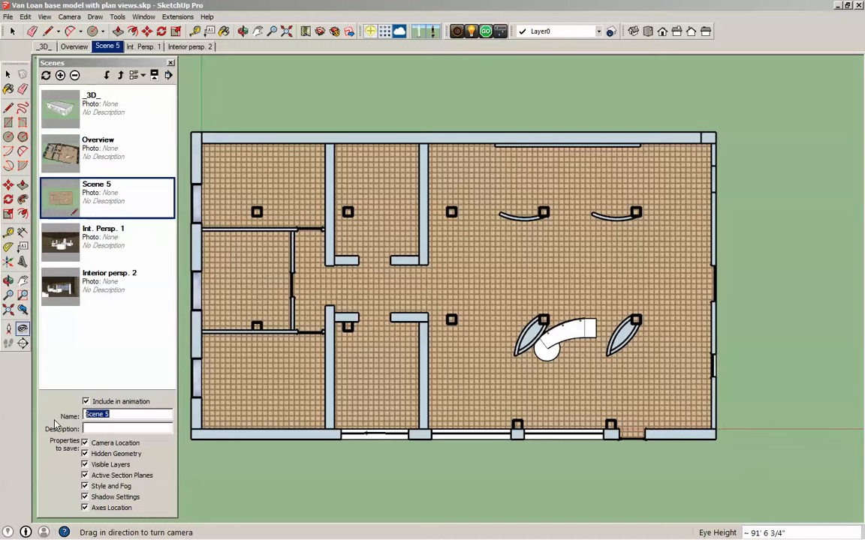
text(Floor plan)
key(Return)
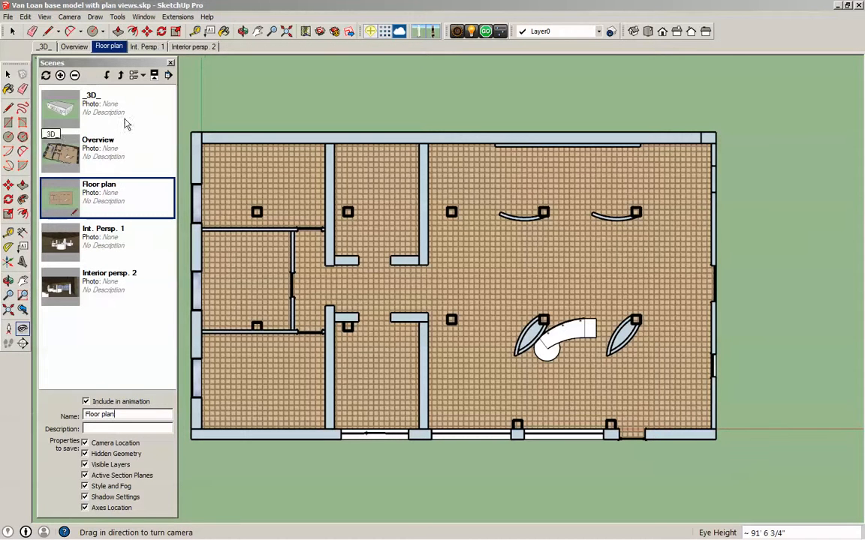
click(171, 63)
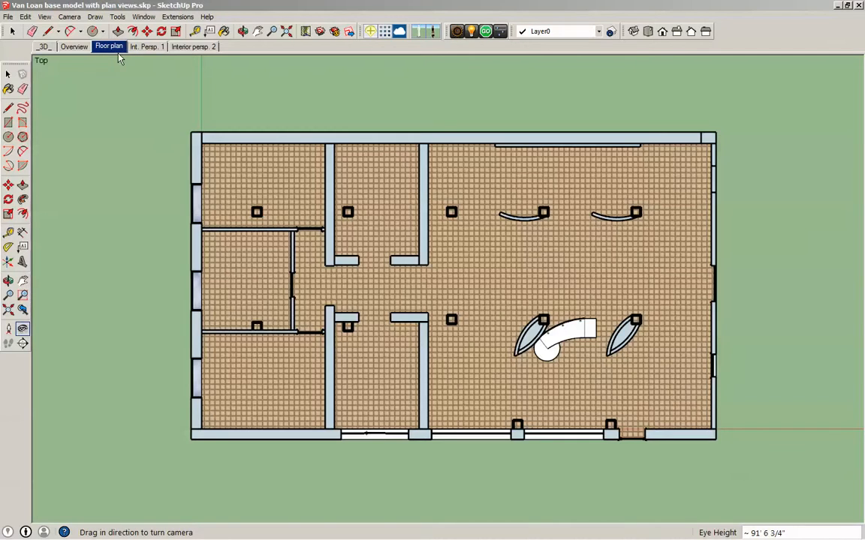
Place a vertical section plane on the small rooms' partition wall, cutting the building lengthwise parallel to the front facade
middle_drag(313, 246, 185, 102)
middle_drag(406, 278, 218, 81)
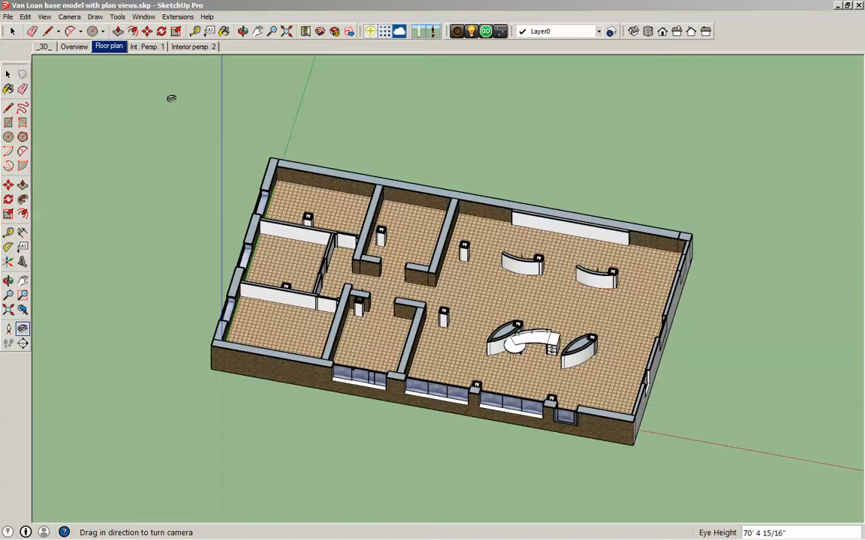
middle_drag(370, 278, 327, 173)
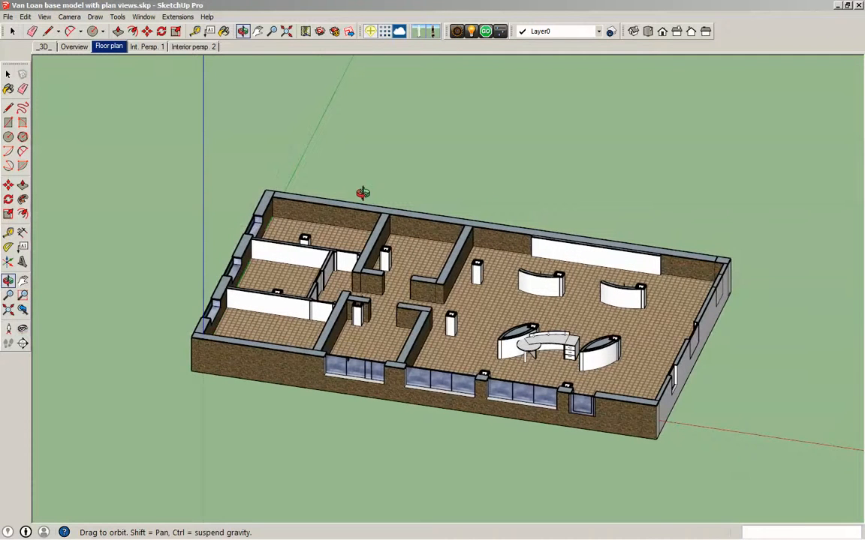
drag(277, 366, 277, 314)
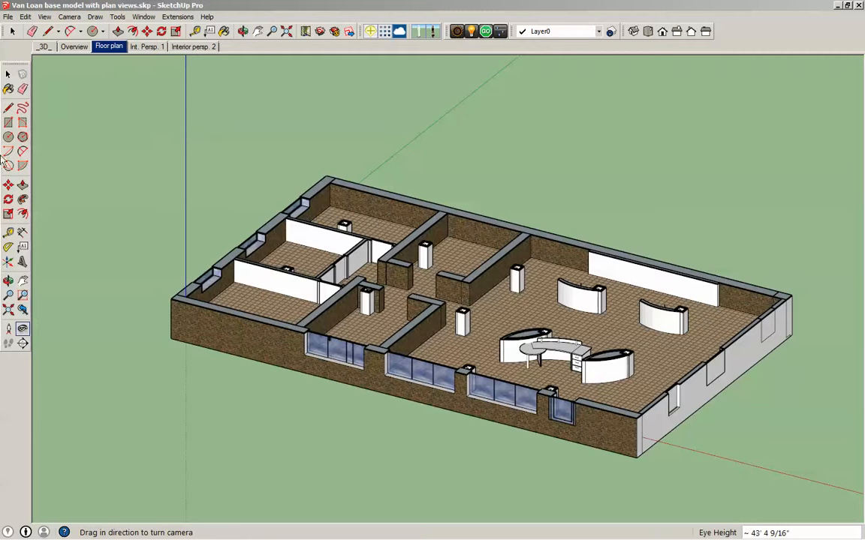
click(22, 343)
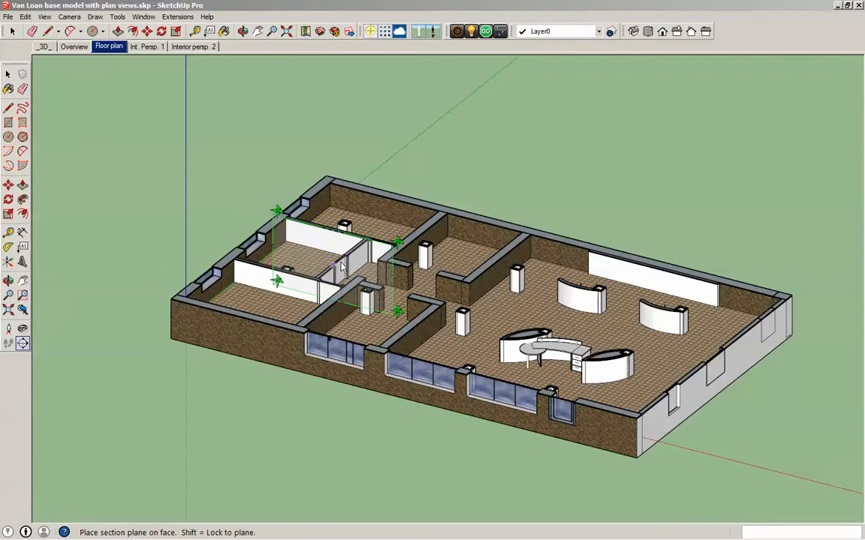
scroll(338, 267, up, 5)
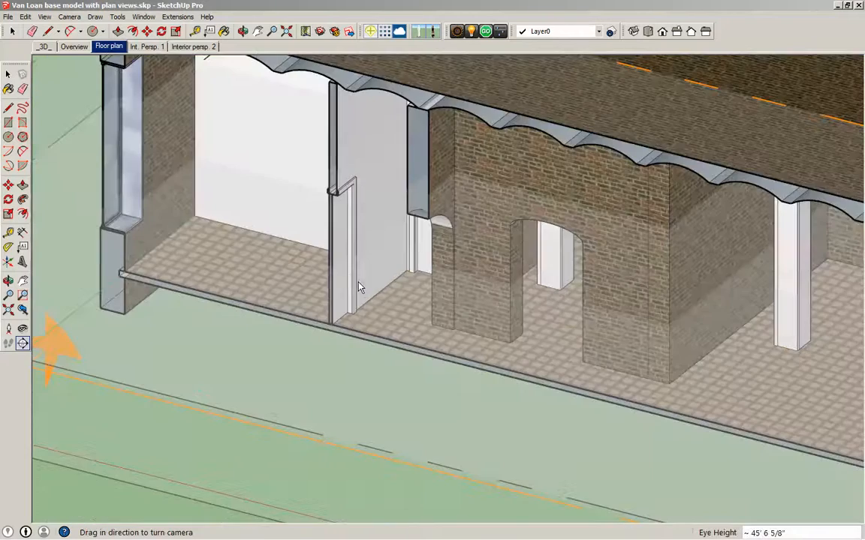
scroll(358, 287, down, 10)
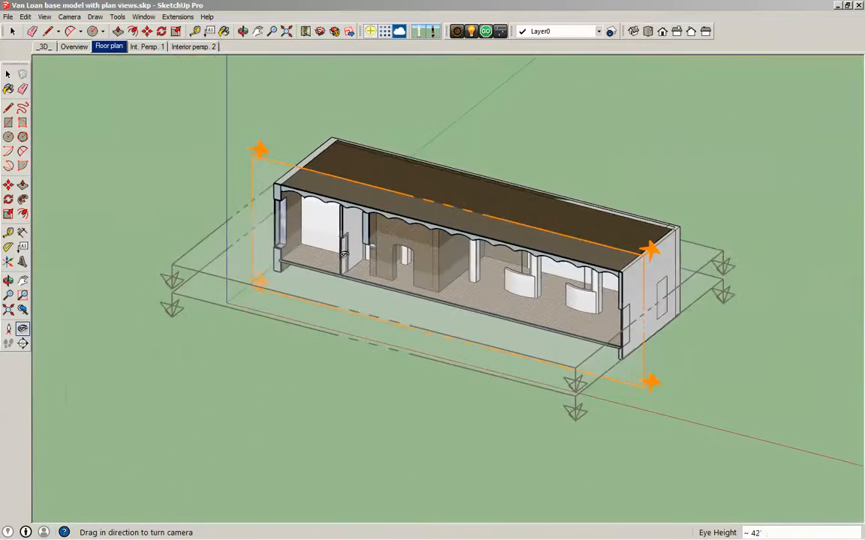
key(o)
drag(371, 246, 417, 164)
middle_drag(418, 164, 417, 159)
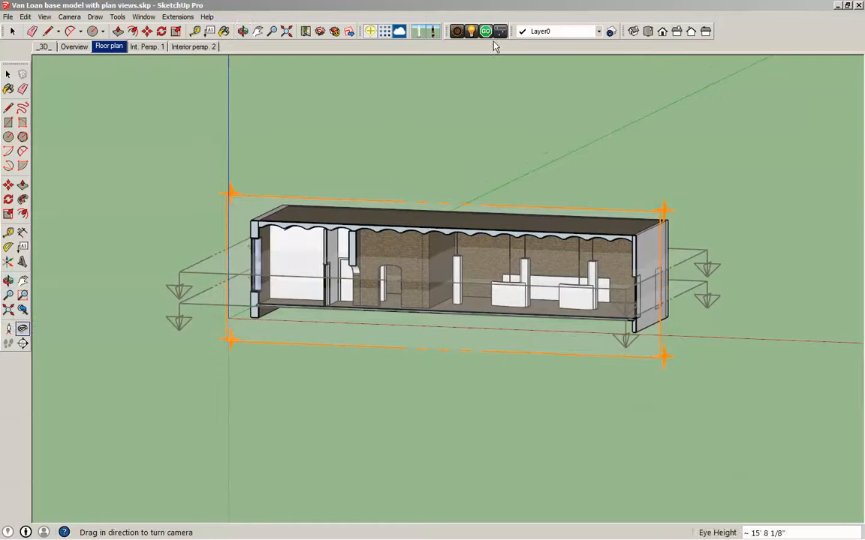
Set the standard Front view of the lengthwise cut building in Parallel Projection and enlarge it to fill the view
click(69, 16)
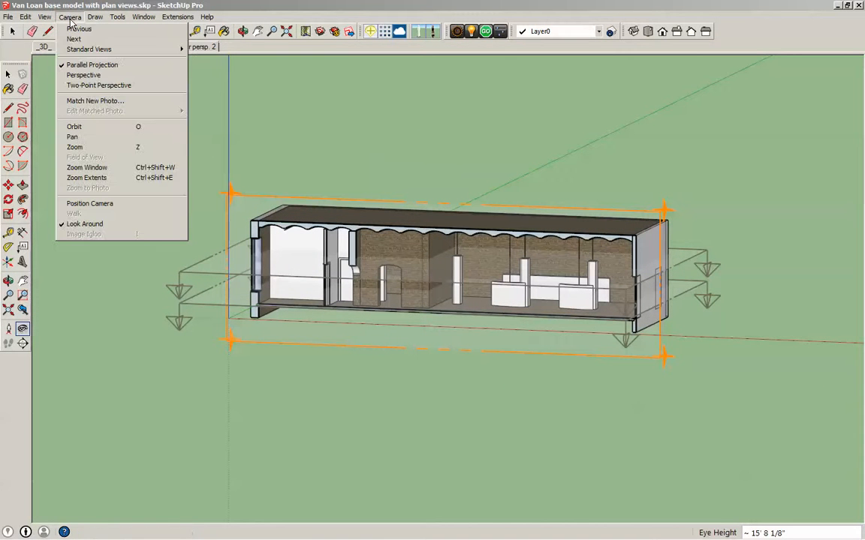
click(772, 19)
right_click(765, 32)
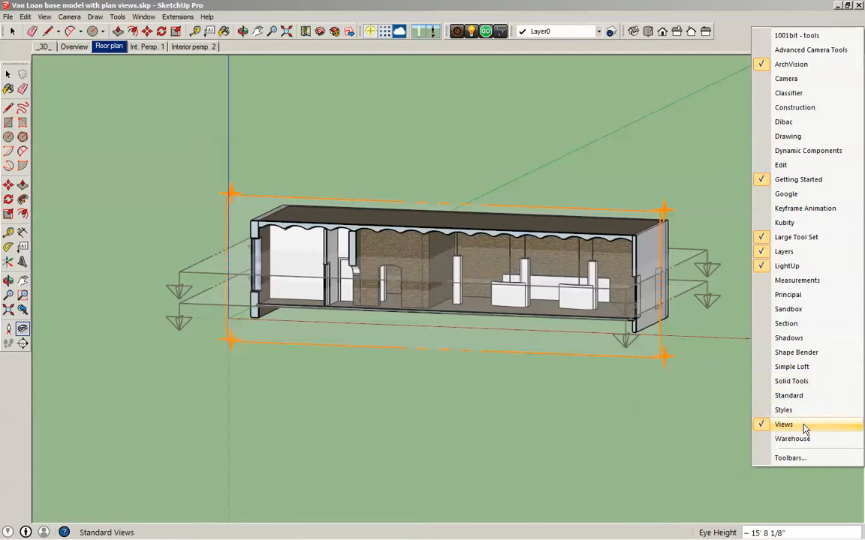
click(735, 25)
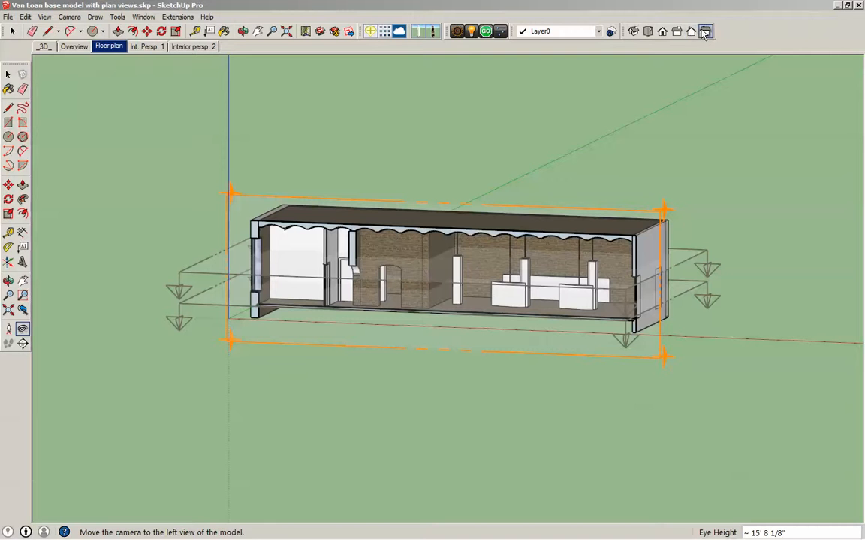
click(662, 33)
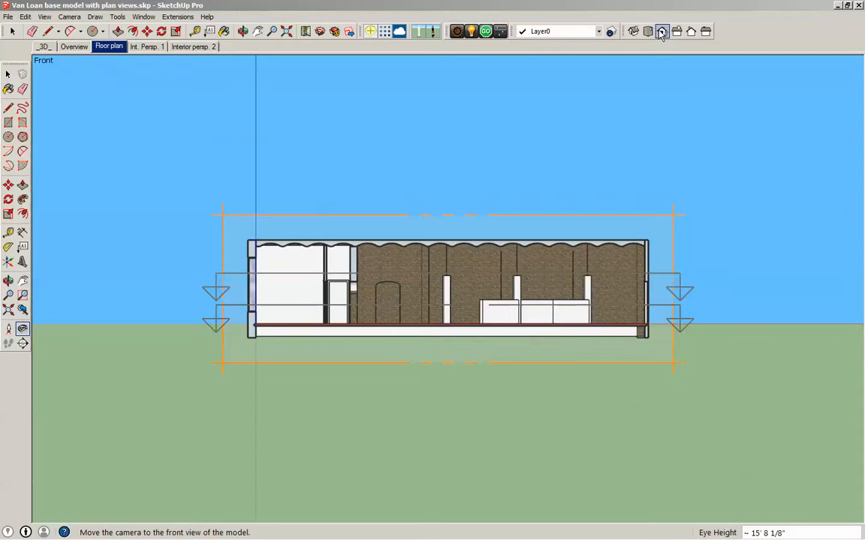
click(68, 18)
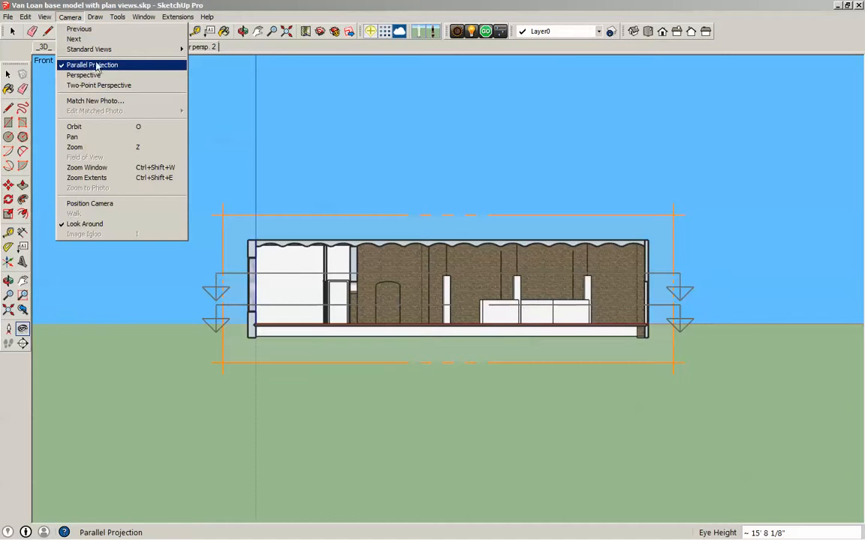
click(398, 141)
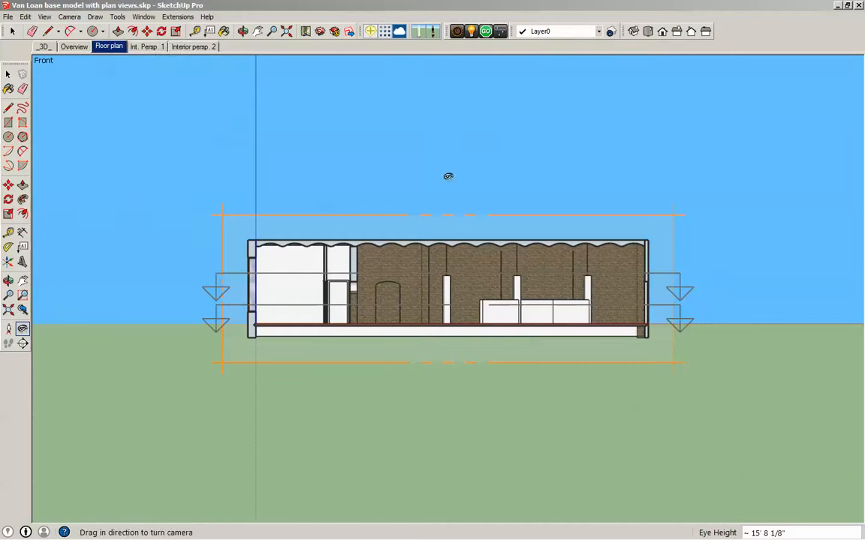
scroll(438, 253, up, 3)
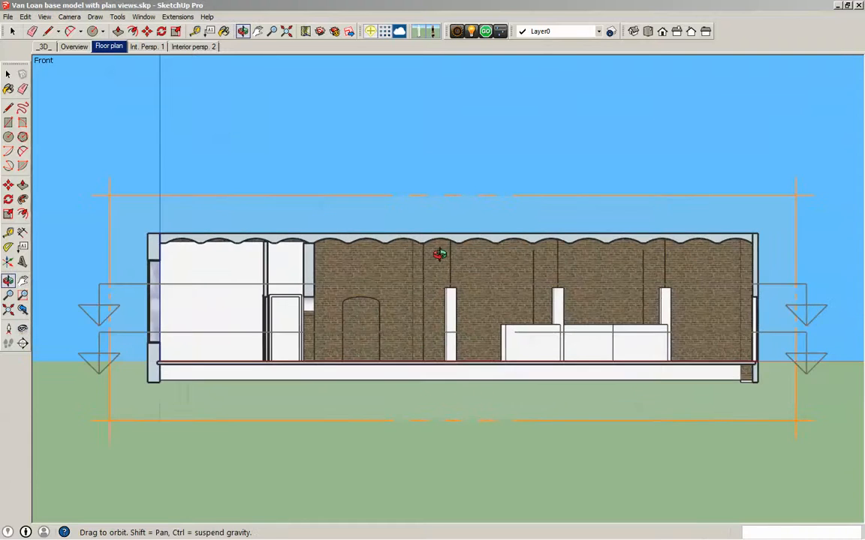
scroll(298, 219, up, 1)
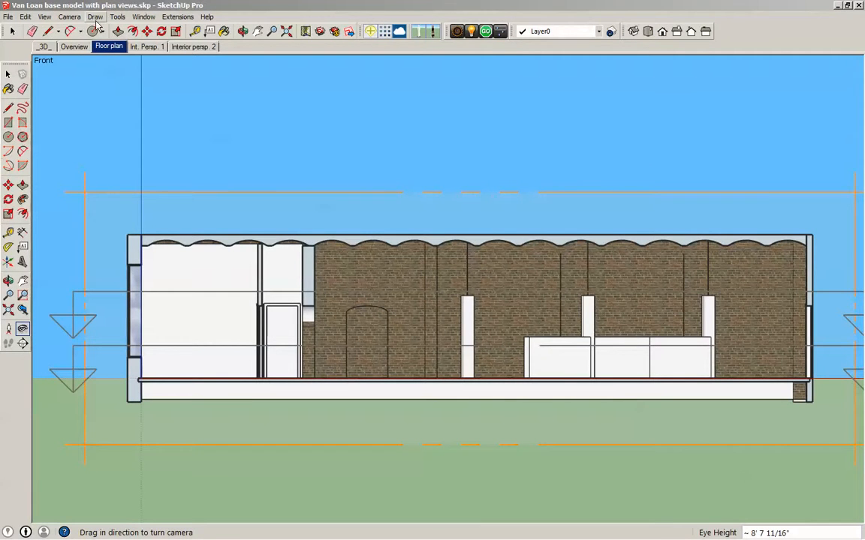
Reapply the in-model Sections ON! style to the longitudinal section view to hide the section plane symbols
click(145, 17)
click(160, 75)
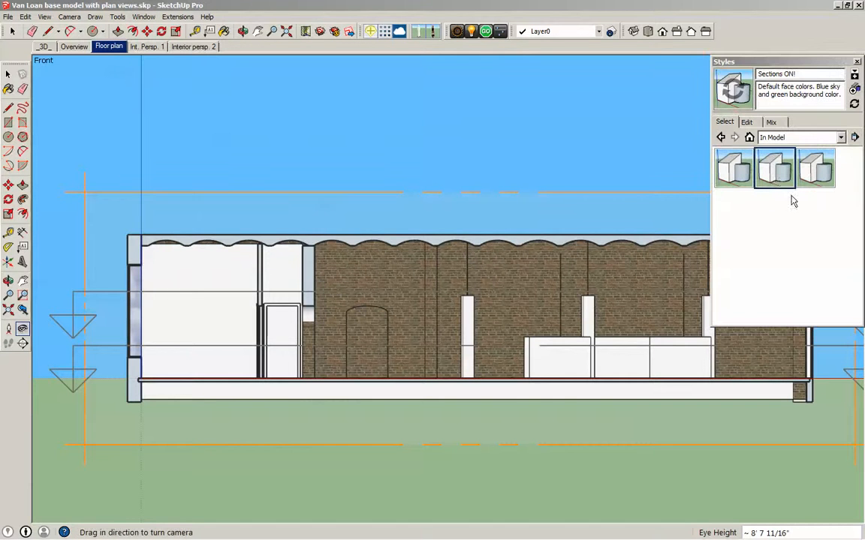
click(777, 175)
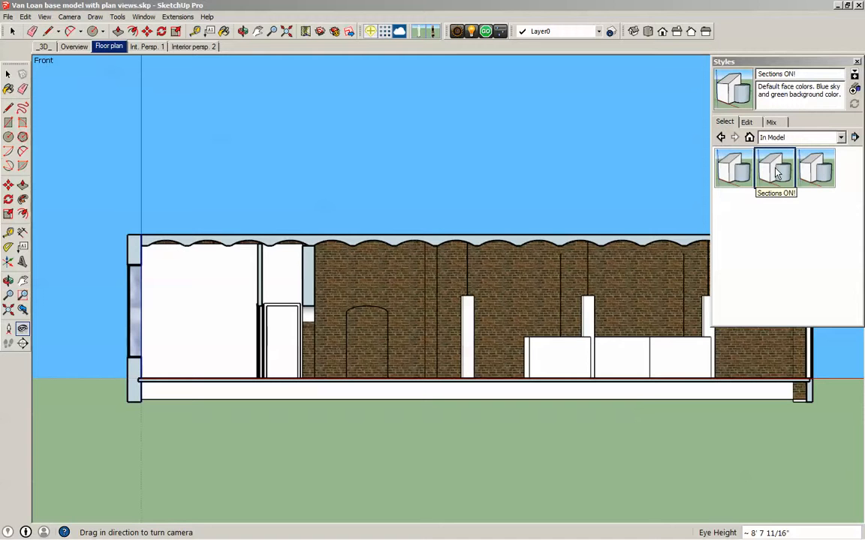
Add the section view as a new scene after Floor plan, name it Section - Longitudinal, and collapse the Scenes and Styles dialogs
right_click(107, 52)
click(132, 120)
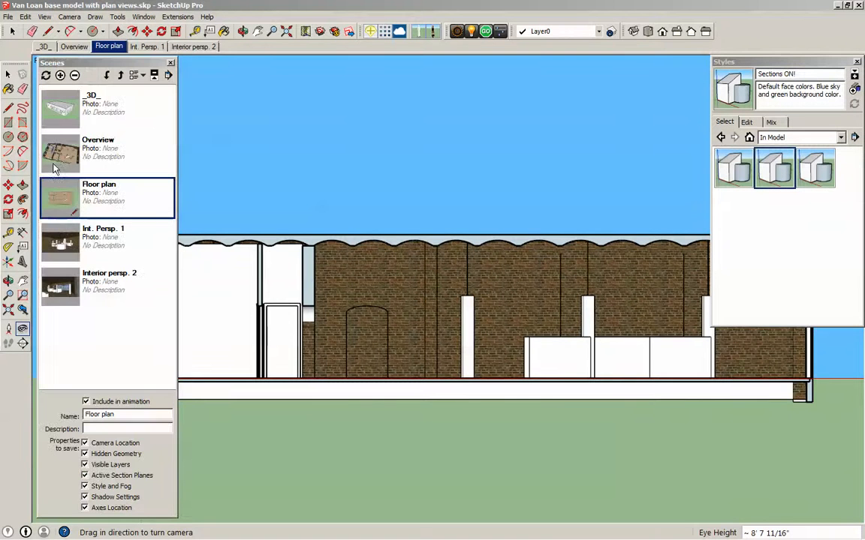
click(60, 75)
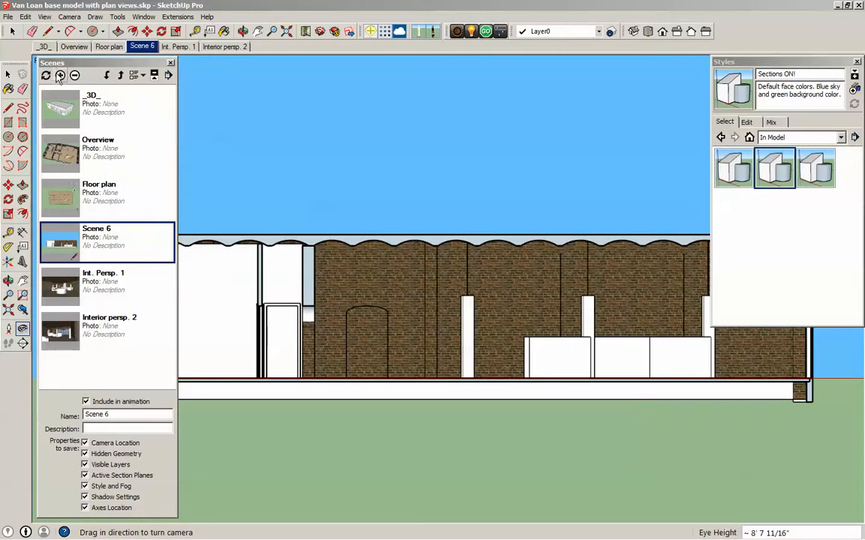
drag(113, 415, 84, 414)
text(Sectio)
key(Return)
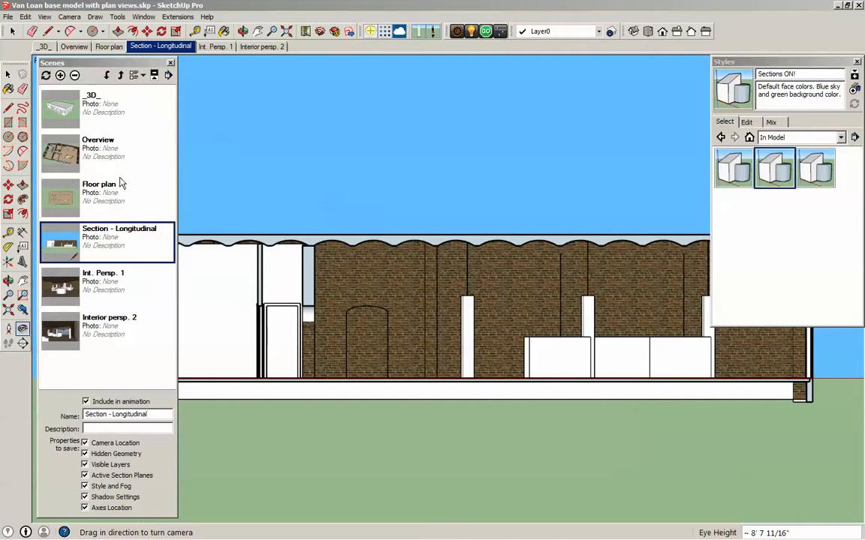
click(113, 63)
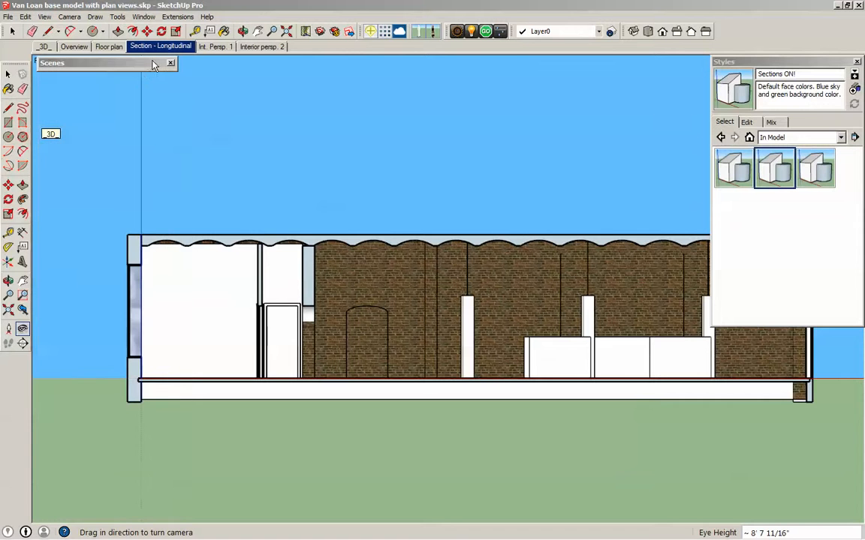
click(748, 65)
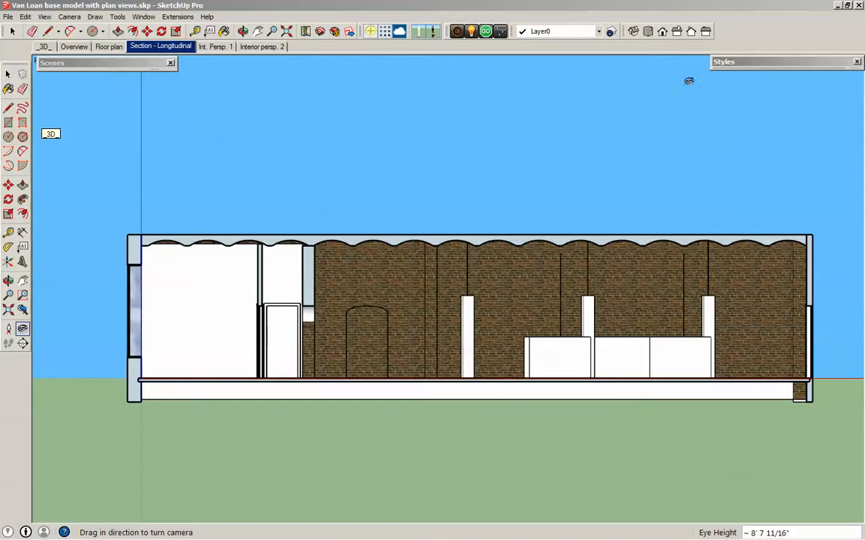
Place a vertical section plane across the middle of the building, perpendicular to the front facade and cutting through the large room
middle_drag(245, 213, 330, 314)
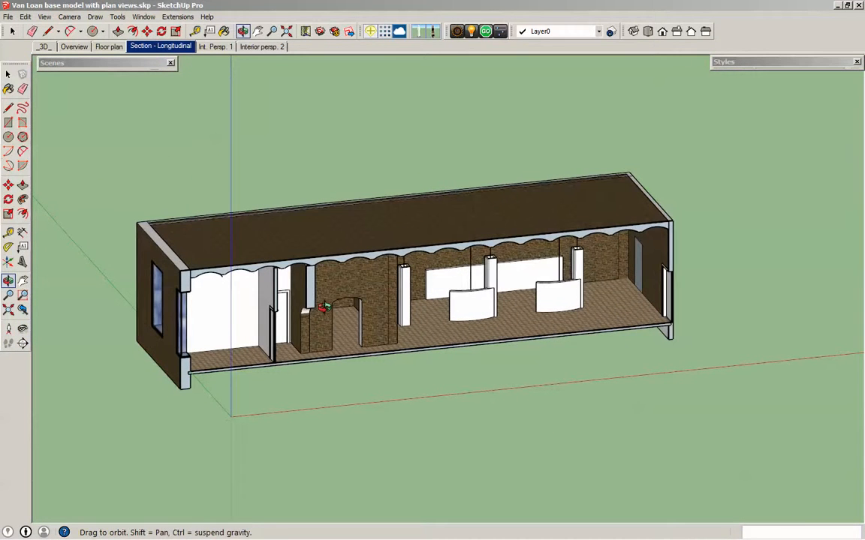
click(23, 343)
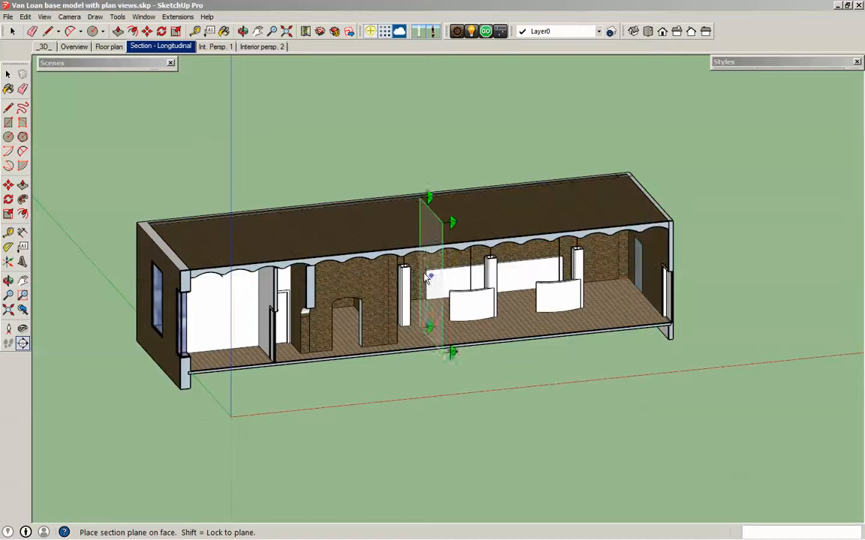
click(419, 252)
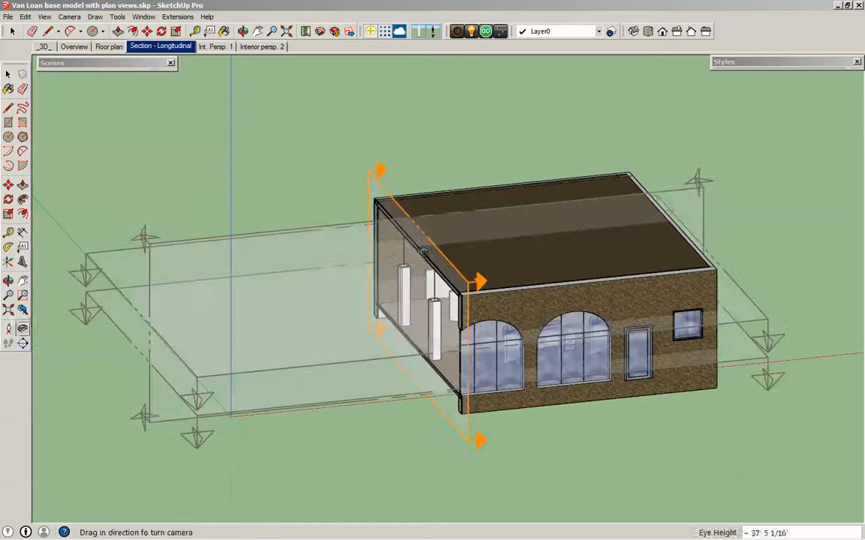
Set the standard Left view of the crosswise cut in Parallel Projection and enlarge it to fill the view
middle_drag(419, 252, 782, 147)
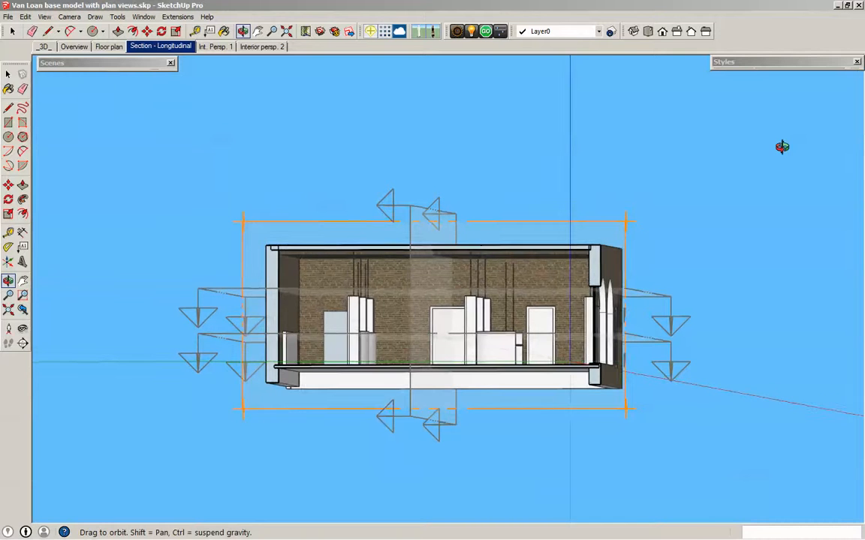
click(676, 31)
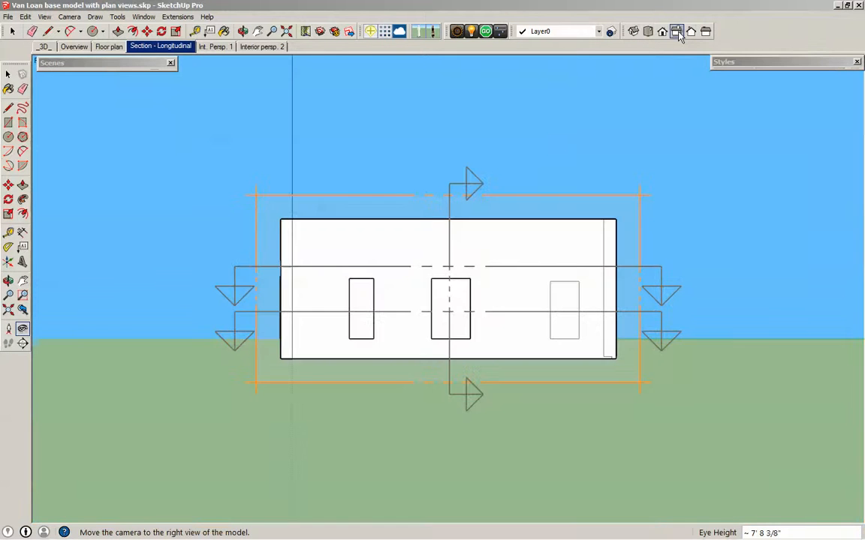
click(706, 32)
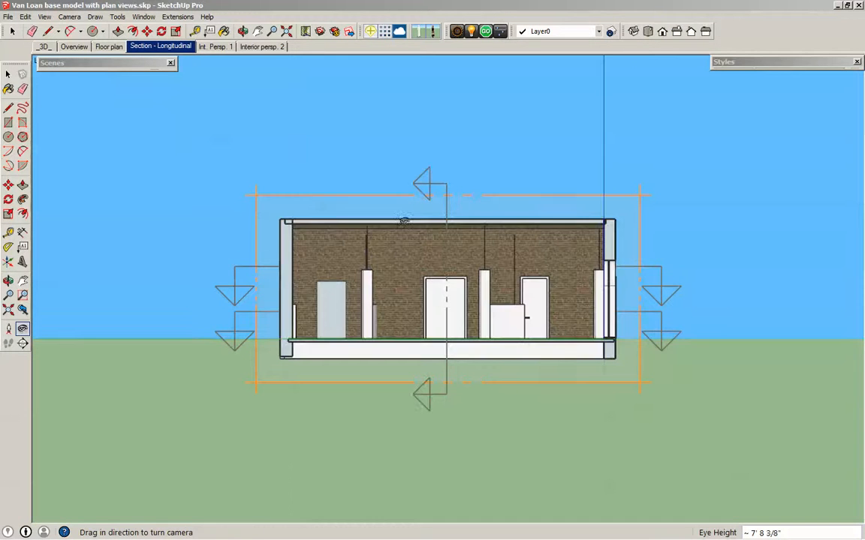
scroll(415, 239, up, 5)
scroll(603, 208, up, 2)
middle_drag(603, 208, 622, 154)
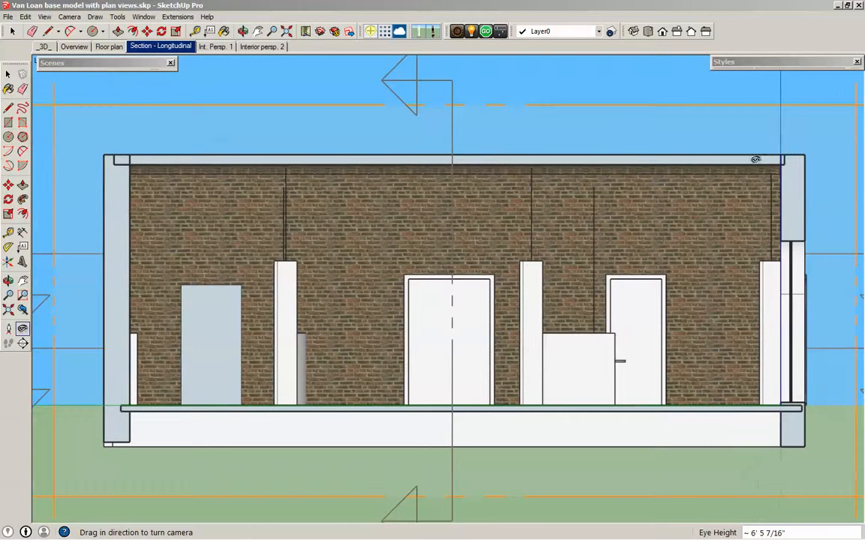
click(67, 16)
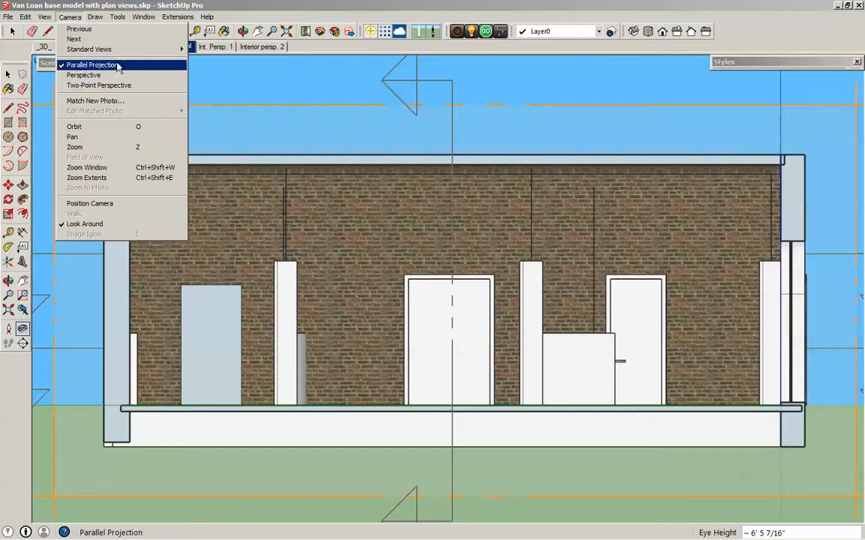
click(775, 29)
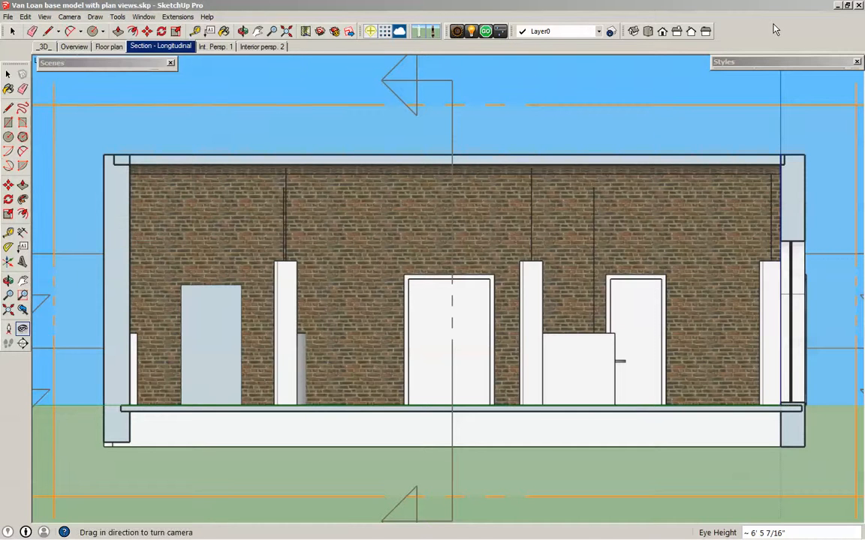
Hide the section plane symbols in the crosswise view by reapplying the Sections ON! style, and collapse the Styles dialog
click(783, 63)
click(774, 167)
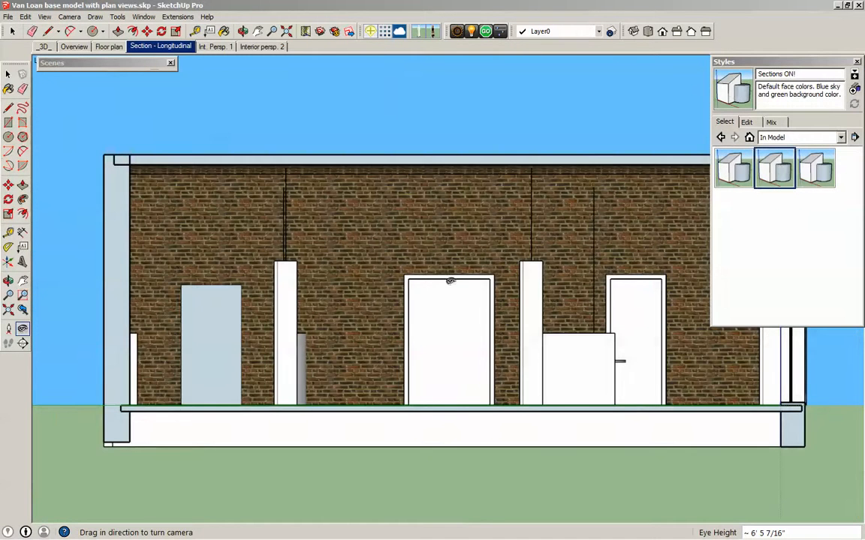
click(783, 65)
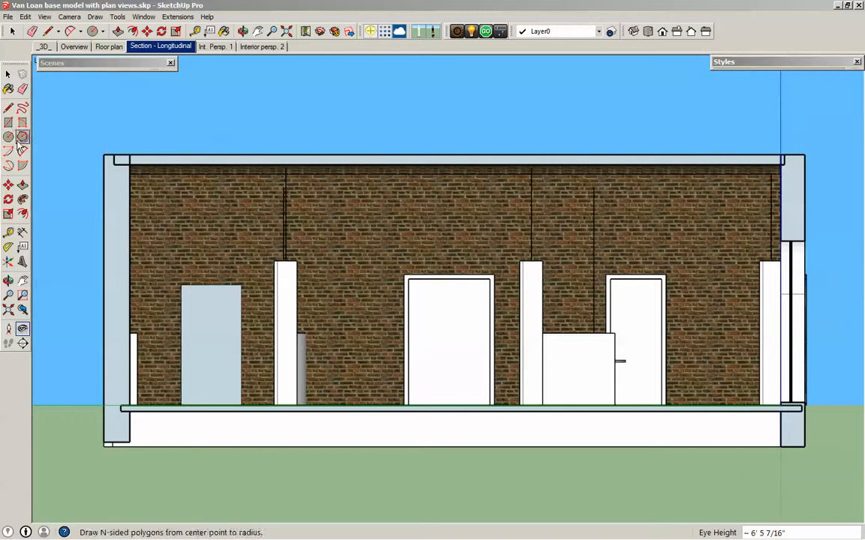
Add the crosswise view as a new scene after Section - Longitudinal, name it Section - Transverse, and close the Scenes and Styles dialogs
click(69, 61)
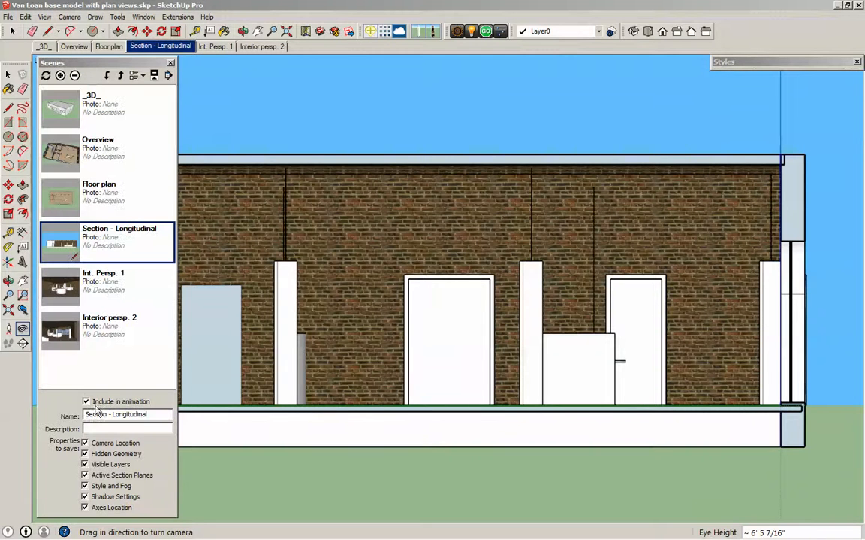
click(60, 75)
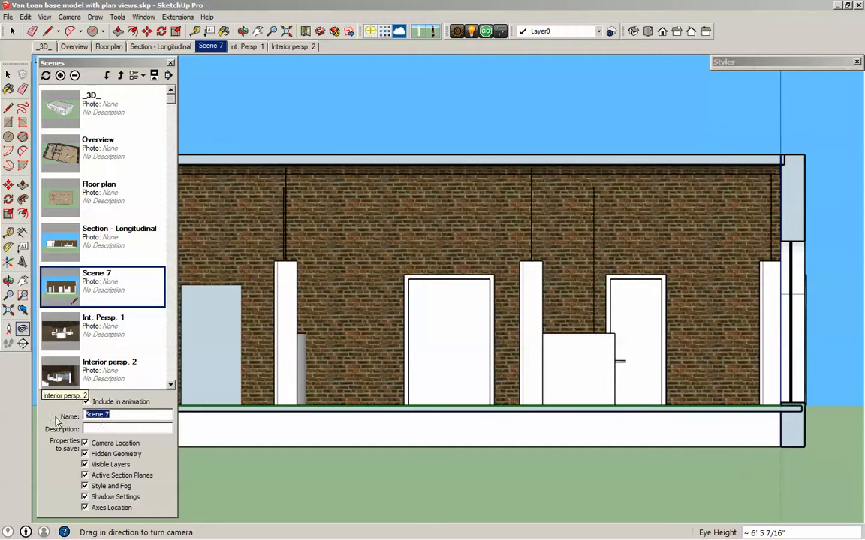
text(Section - Transvers)
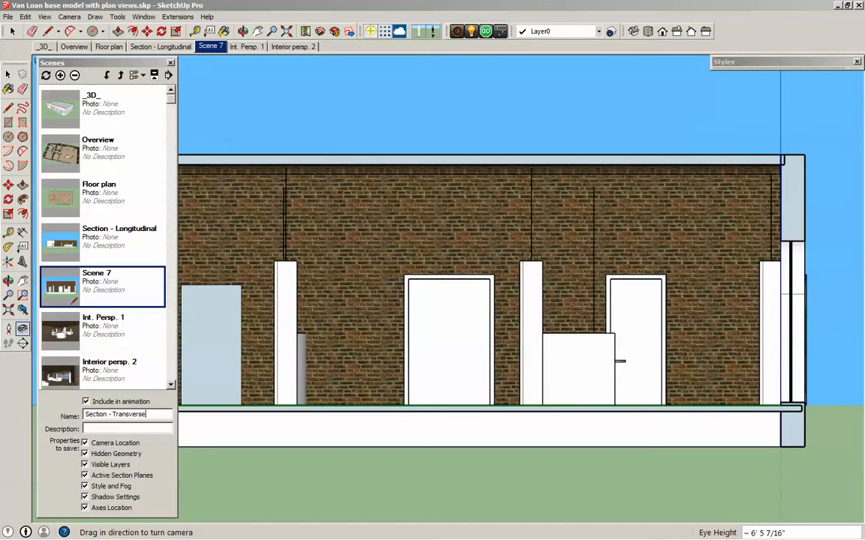
key(Return)
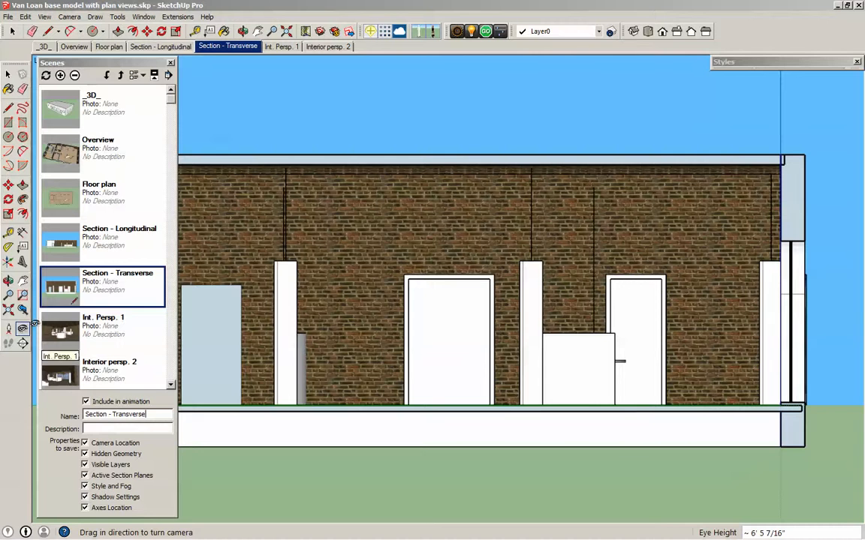
click(109, 63)
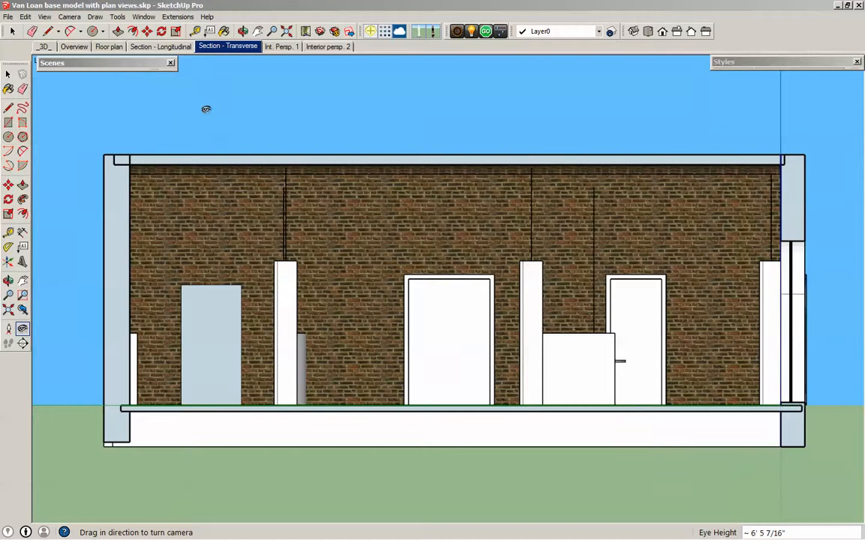
click(171, 63)
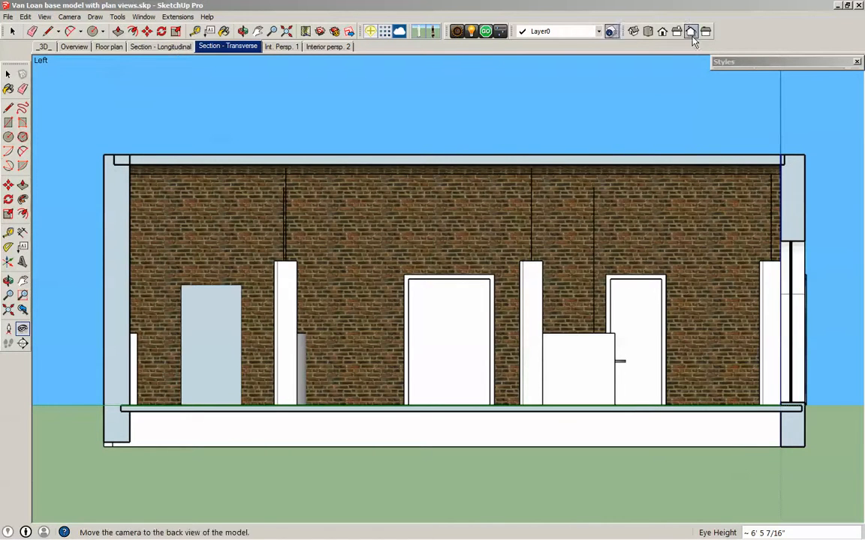
click(857, 62)
Orbit around the crosswise cut, and review the saved _3D_ and Overview scenes in turn
middle_drag(460, 196, 443, 248)
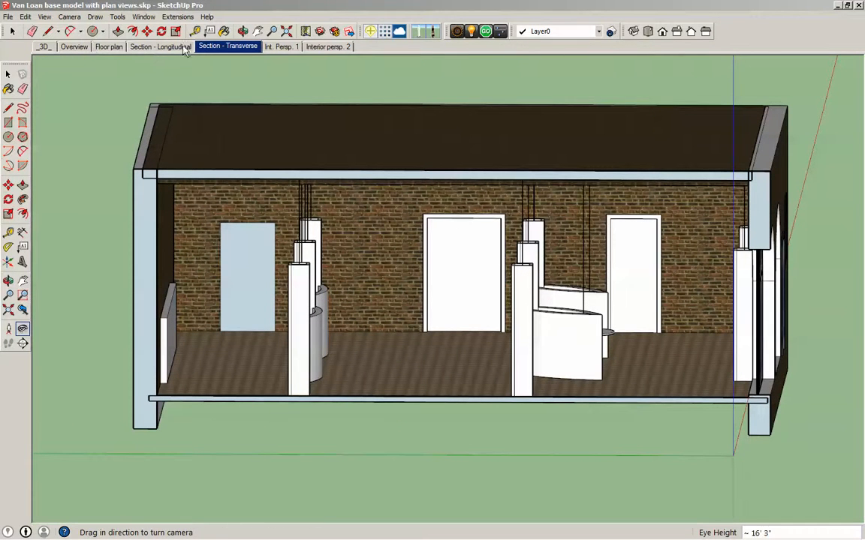
click(44, 47)
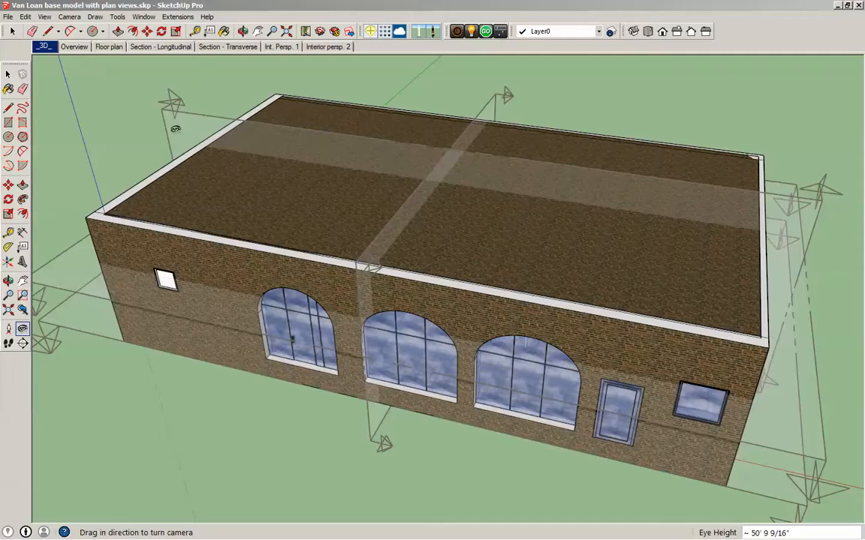
click(76, 46)
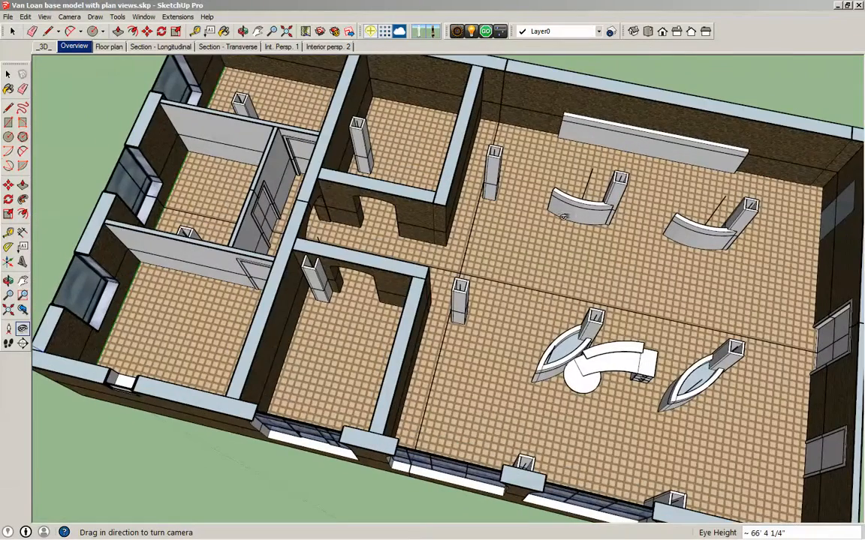
Review the saved Floor plan, Section - Longitudinal, Section - Transverse and Int. Persp. 1 scenes in turn
click(109, 47)
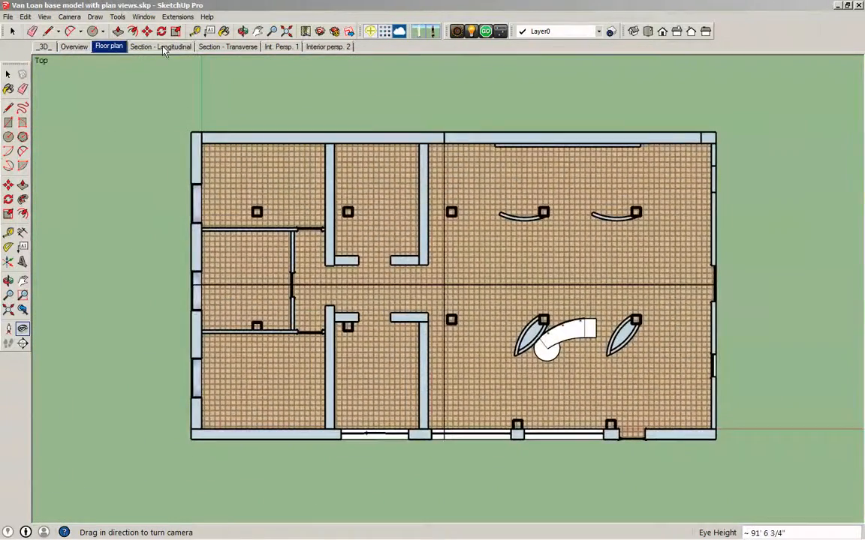
click(162, 47)
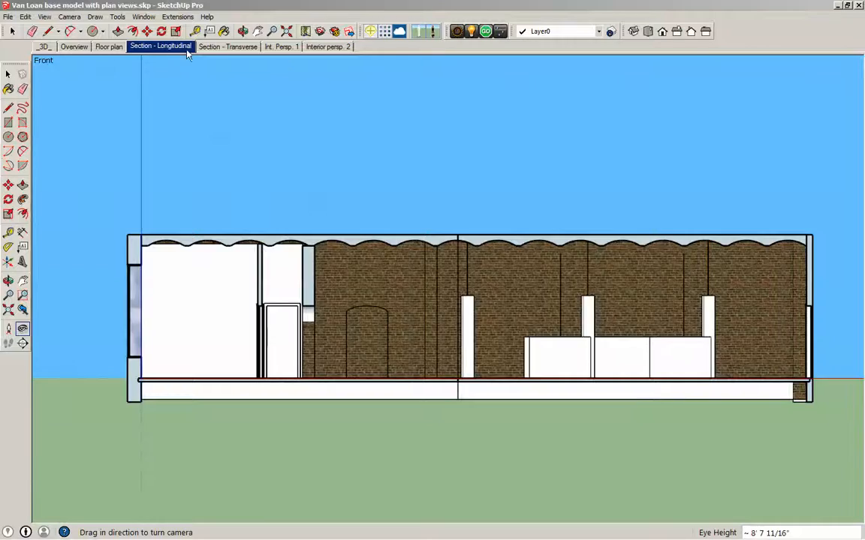
click(226, 46)
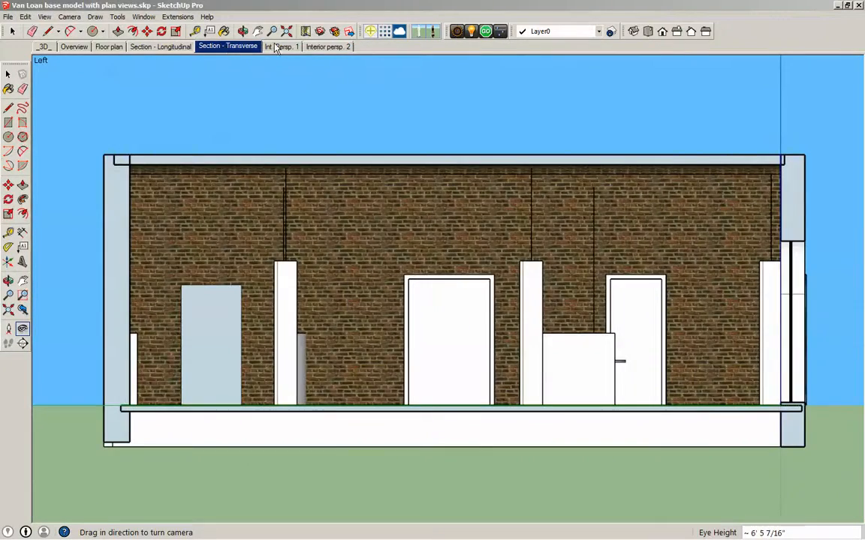
click(277, 46)
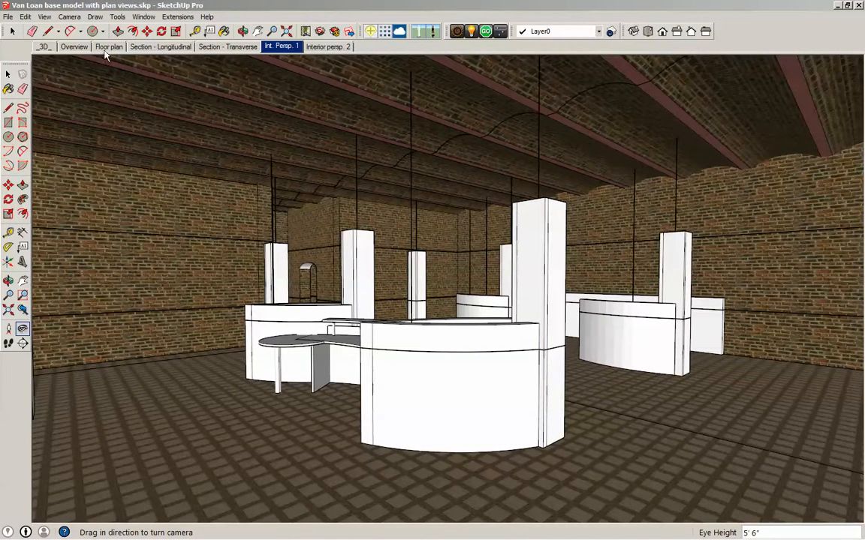
In the Section - Longitudinal scene, set the section cut width of the Sections ON! style to 6
click(147, 45)
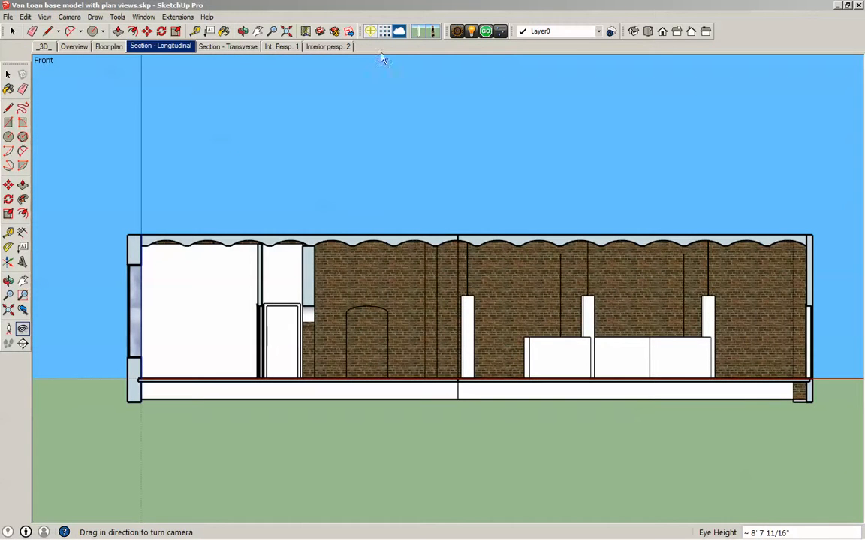
click(144, 17)
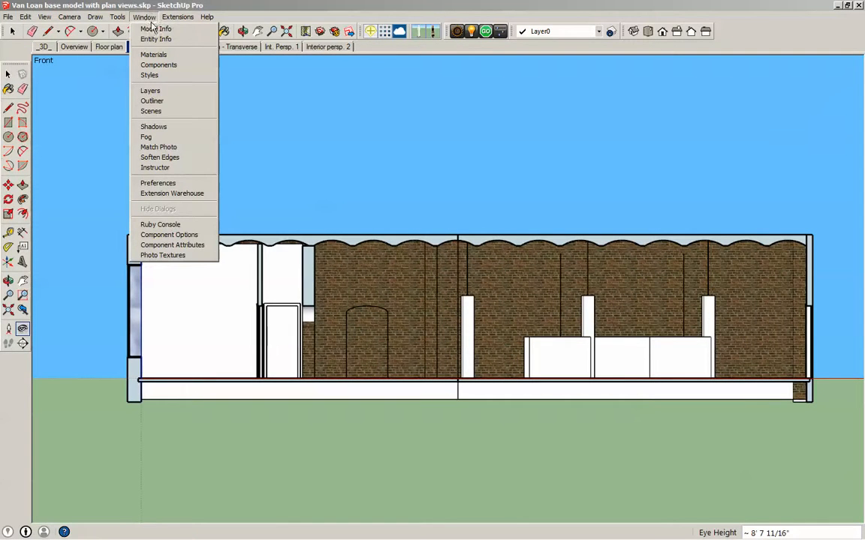
click(167, 75)
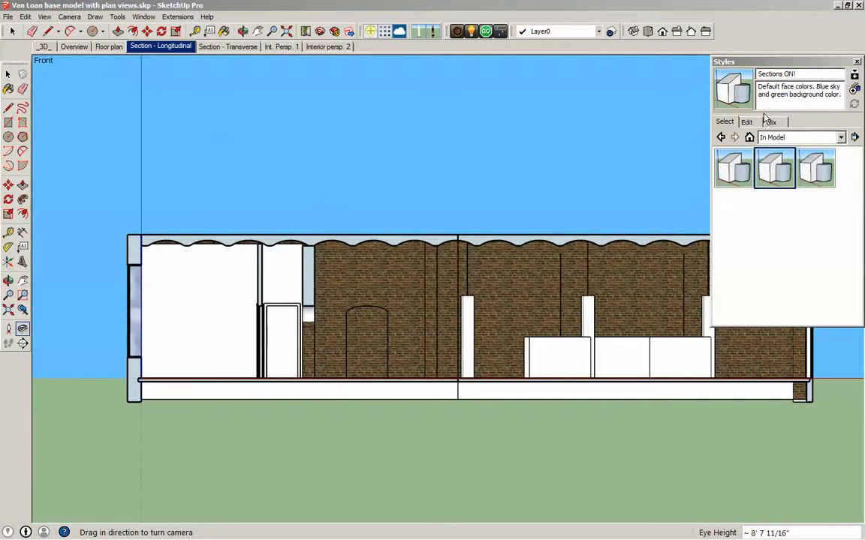
click(747, 123)
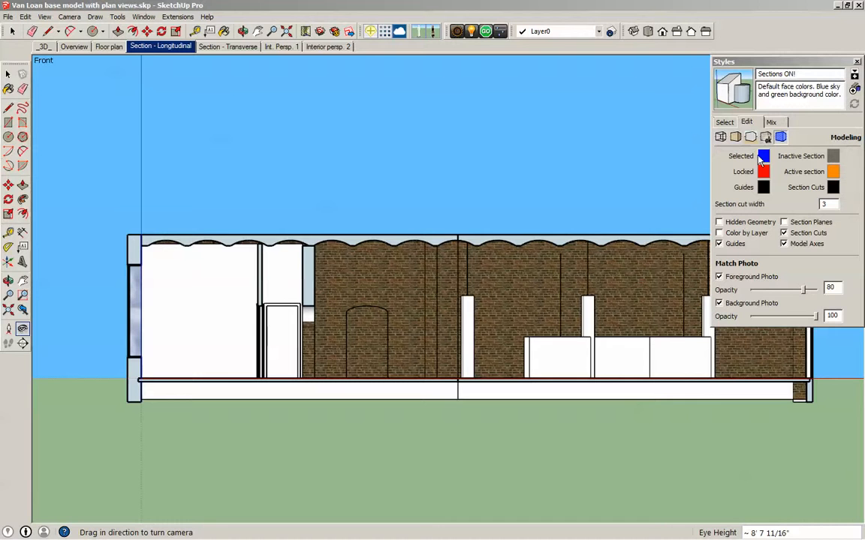
click(725, 121)
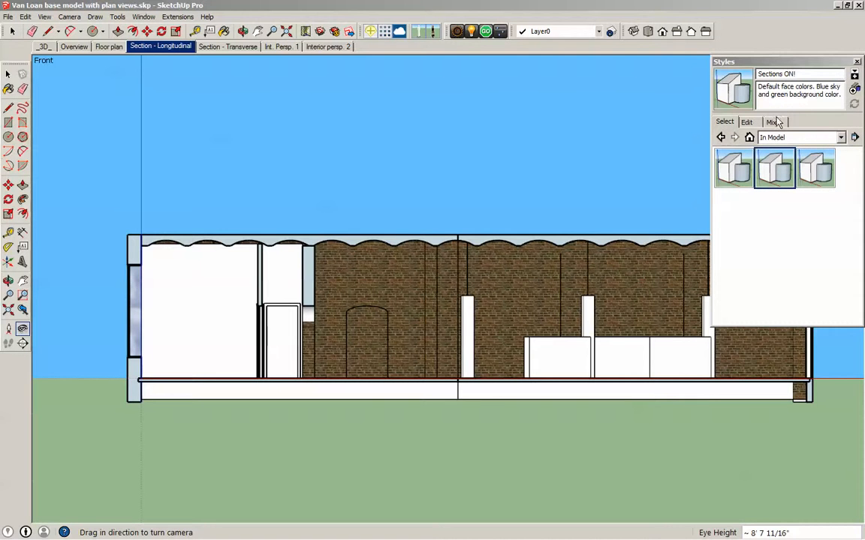
click(747, 123)
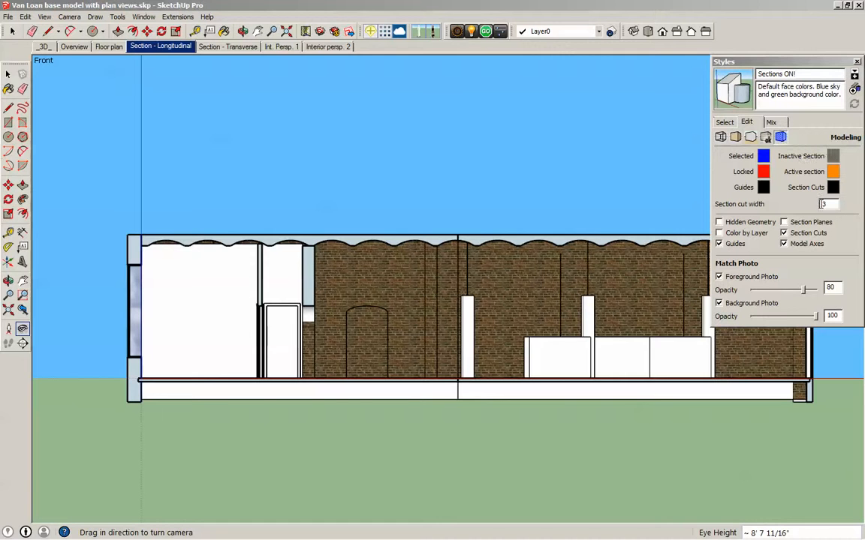
drag(834, 204, 817, 201)
key(Return)
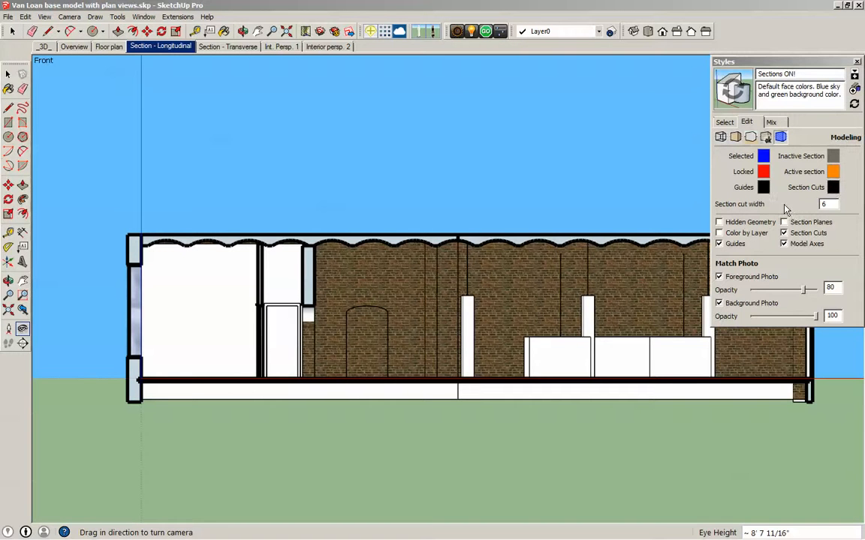
Turn off the sky, leave the ground off, and make the style's background white with RGB 255, 255, 255
click(765, 138)
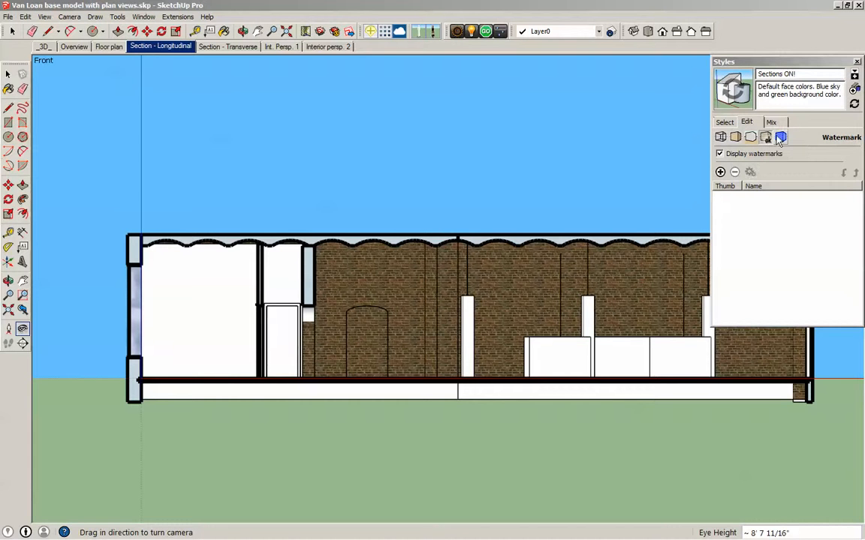
click(750, 137)
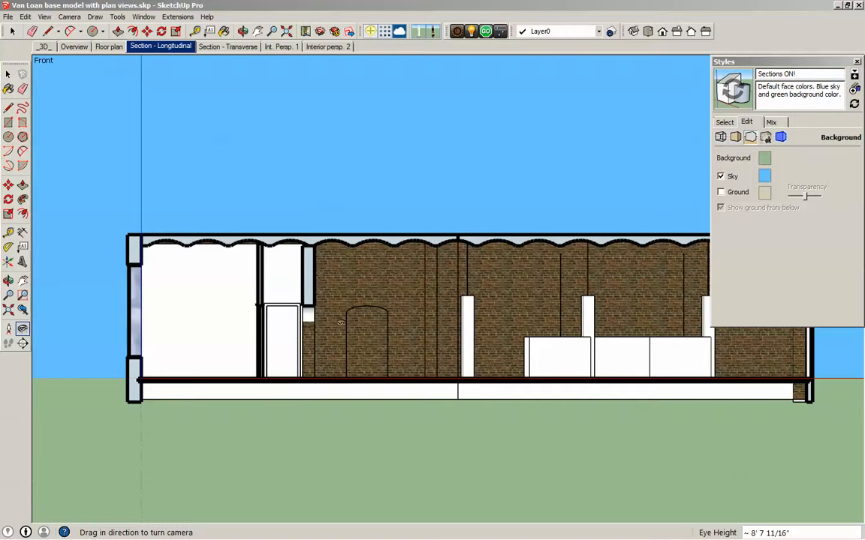
click(721, 193)
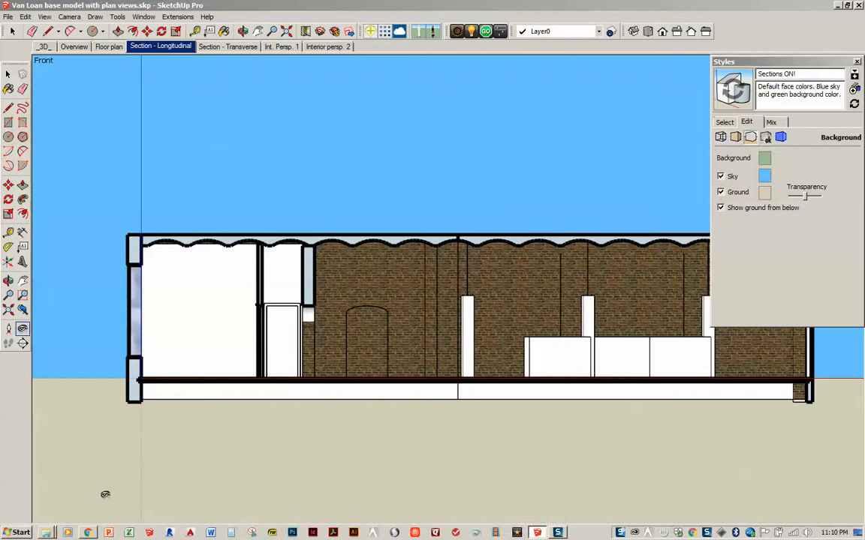
click(720, 192)
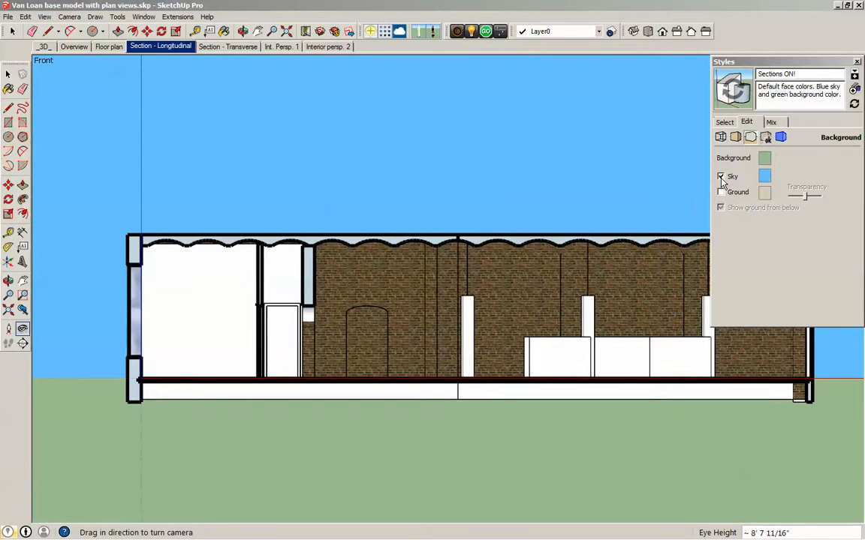
click(721, 176)
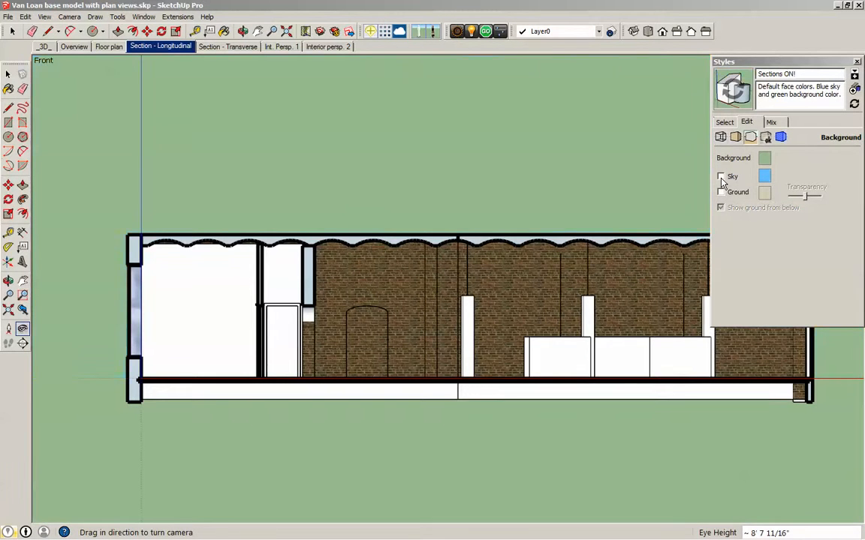
click(766, 159)
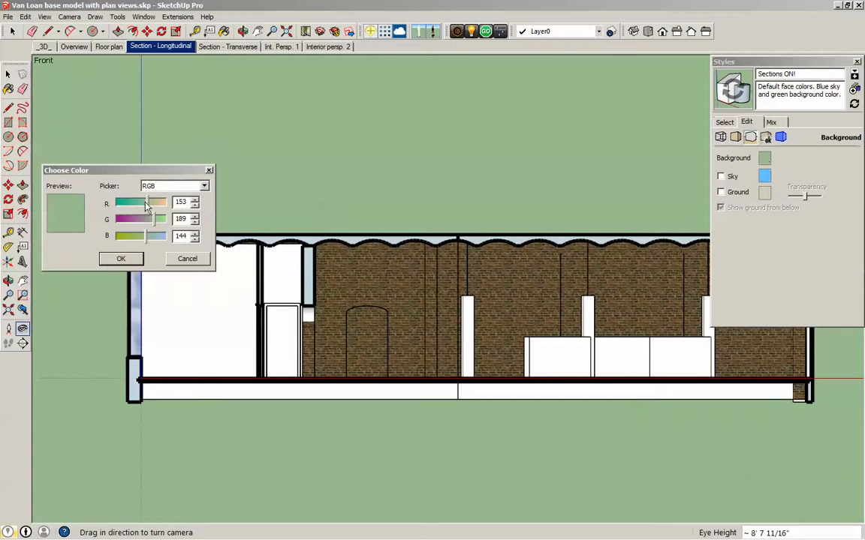
drag(145, 204, 176, 237)
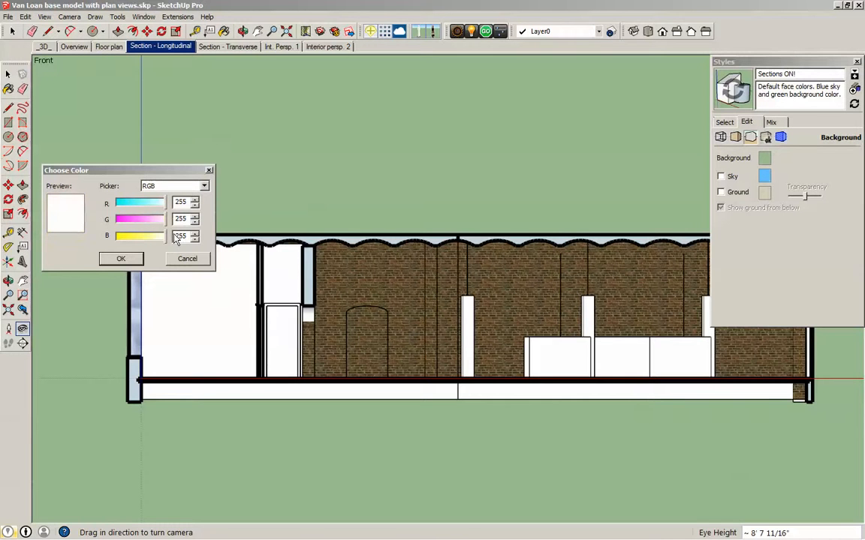
click(121, 259)
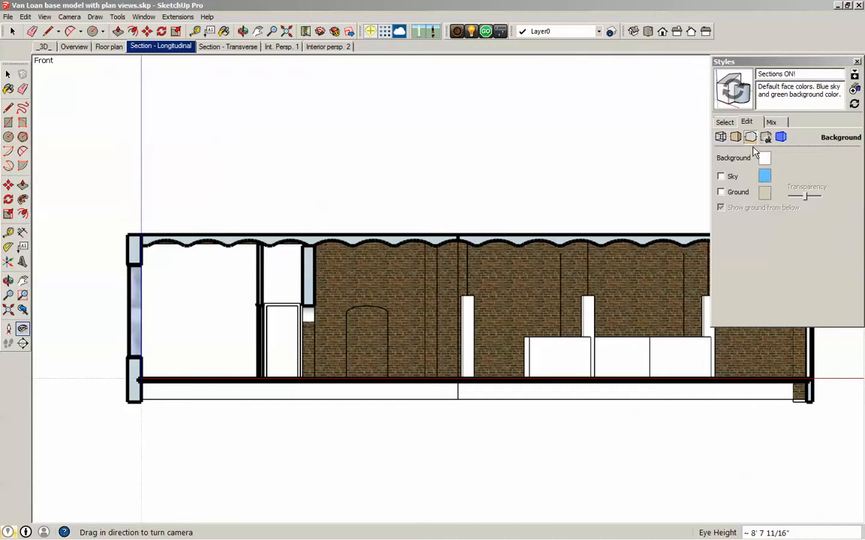
Hide the model axes in the style's modeling settings
click(772, 123)
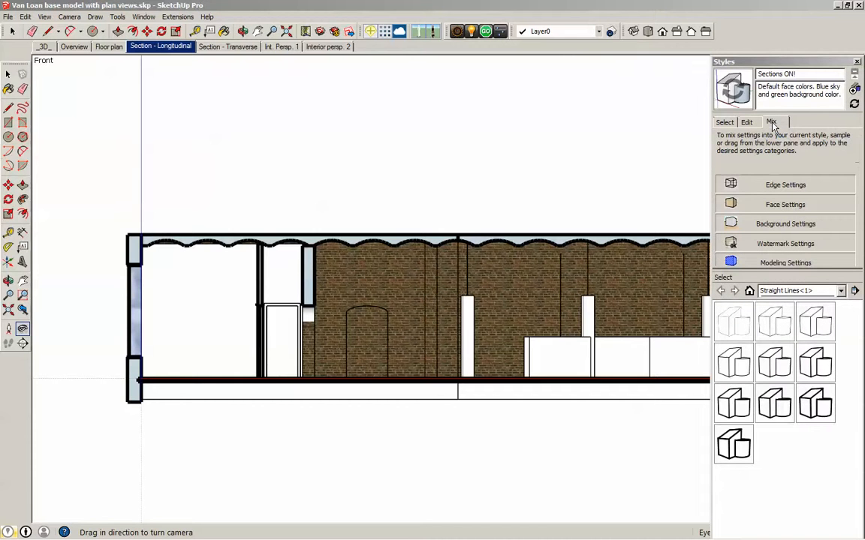
click(747, 121)
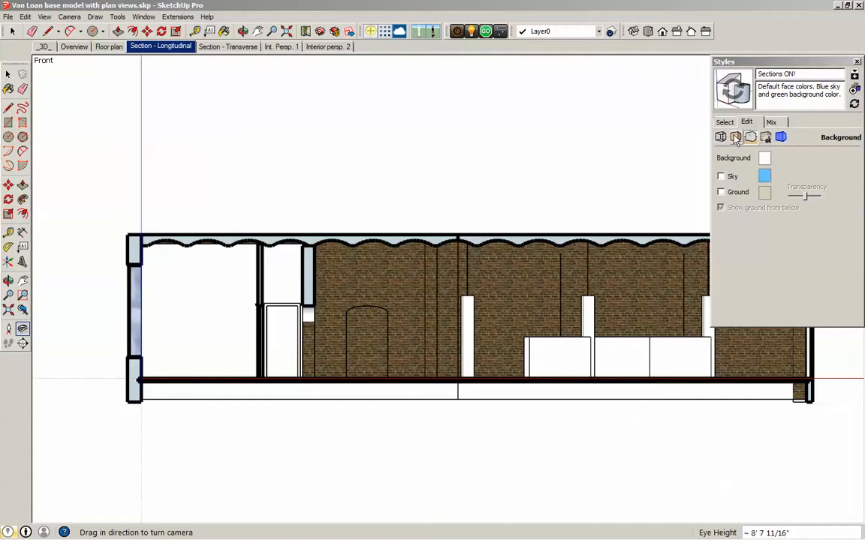
click(781, 137)
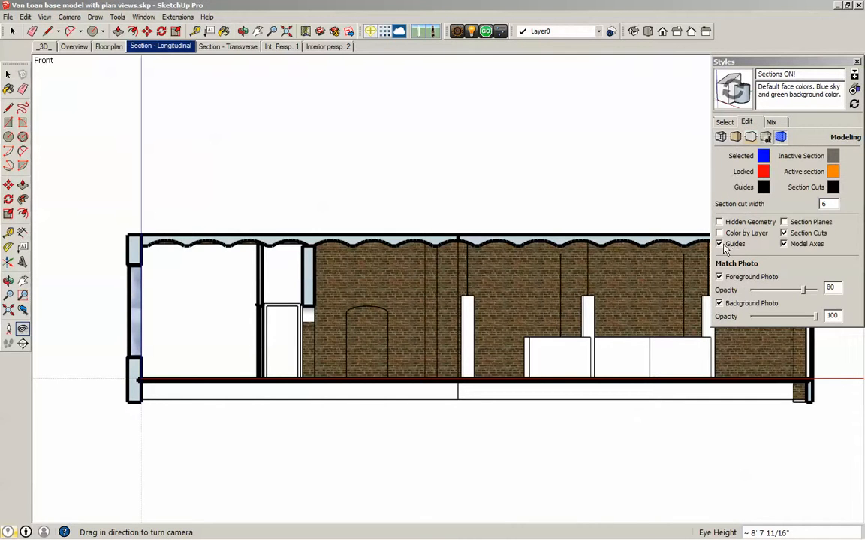
click(783, 245)
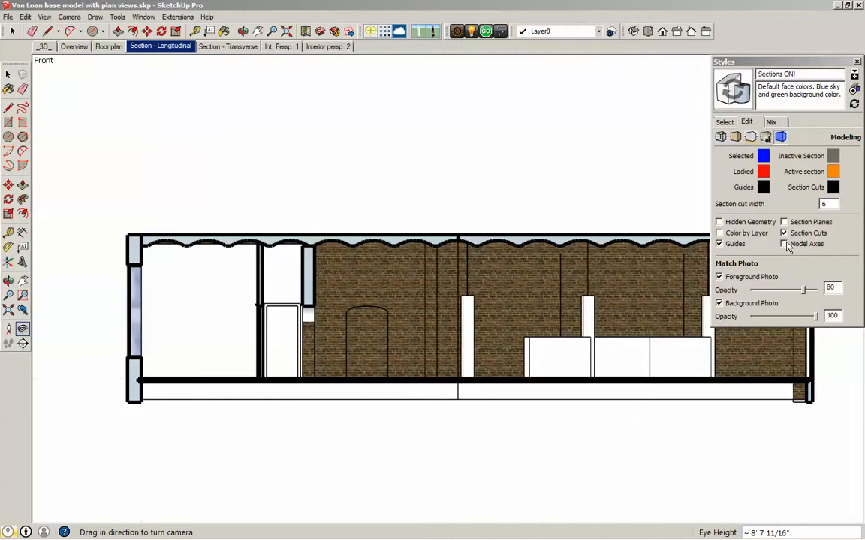
click(784, 244)
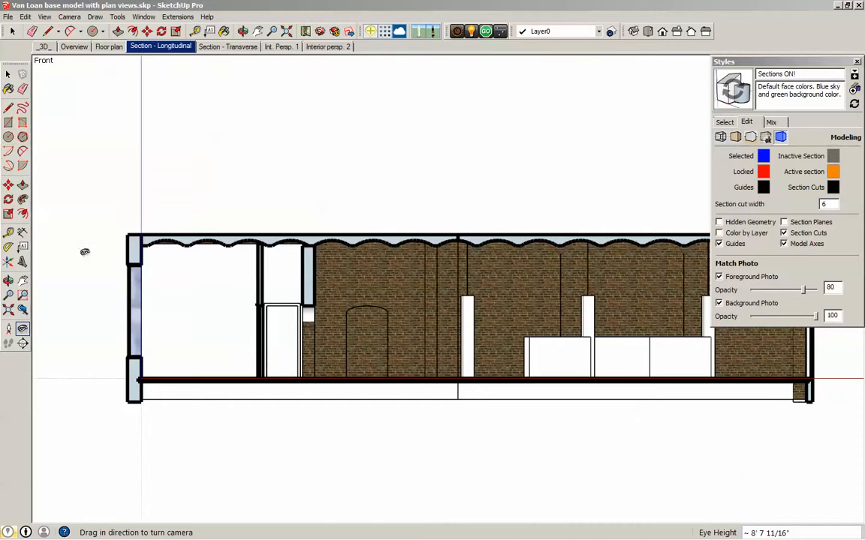
click(783, 245)
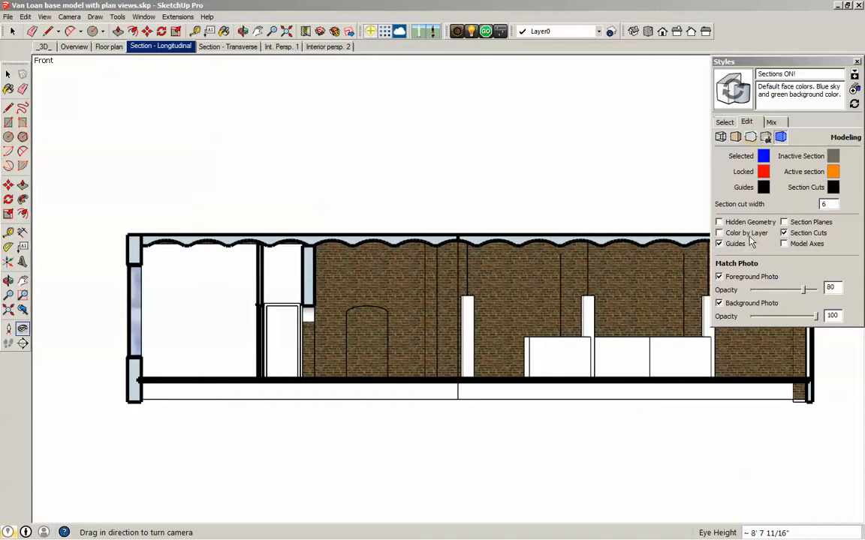
Enable Depth cue for the edges with Extension left off, and update the Sections ON! style with all changes
click(725, 122)
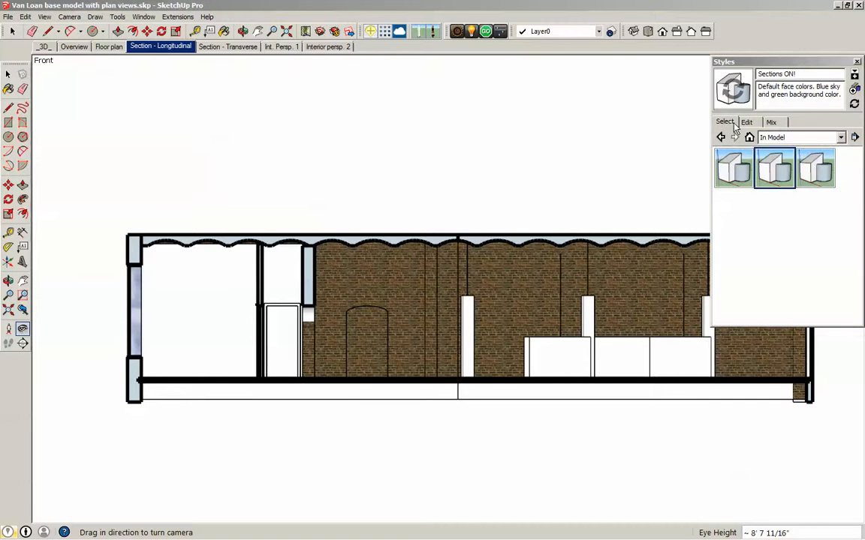
click(746, 122)
click(735, 139)
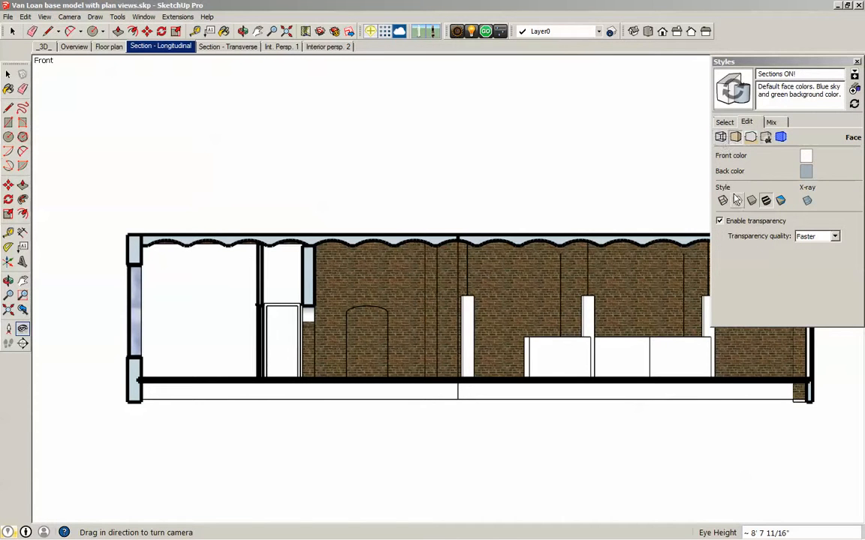
click(720, 137)
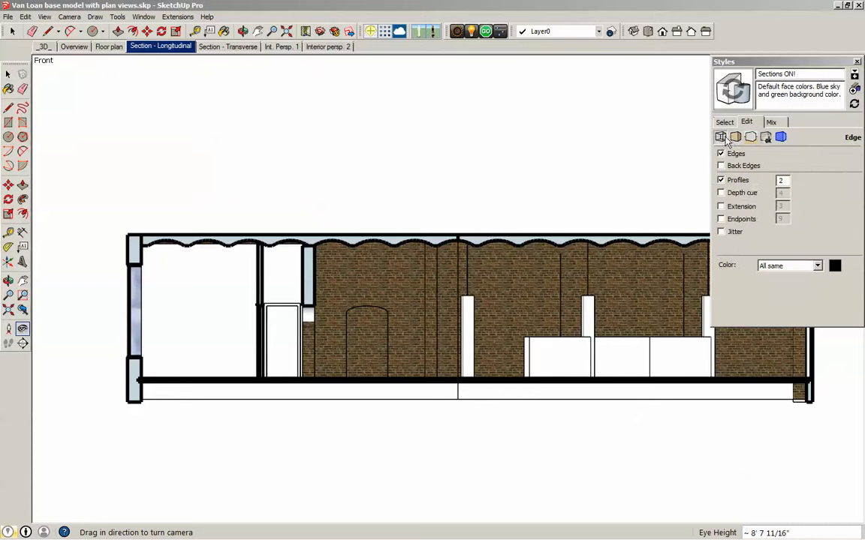
click(722, 192)
click(721, 192)
click(722, 193)
click(721, 207)
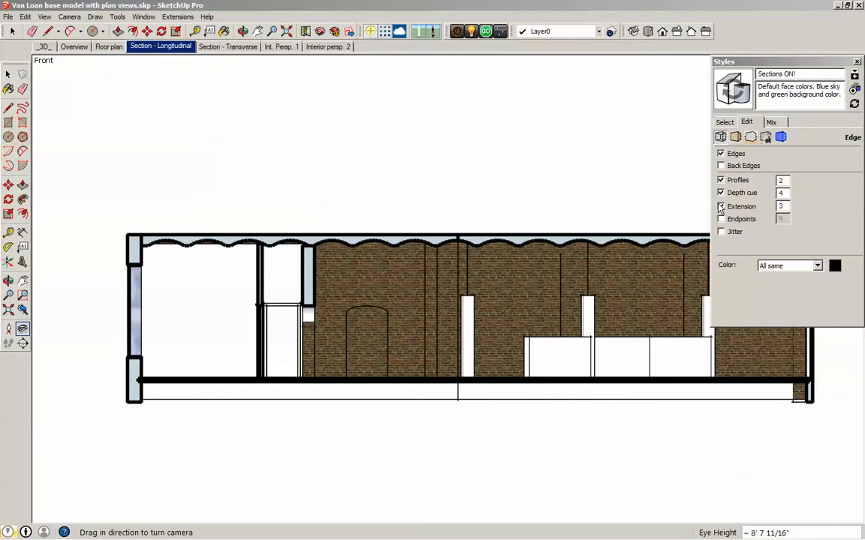
click(722, 208)
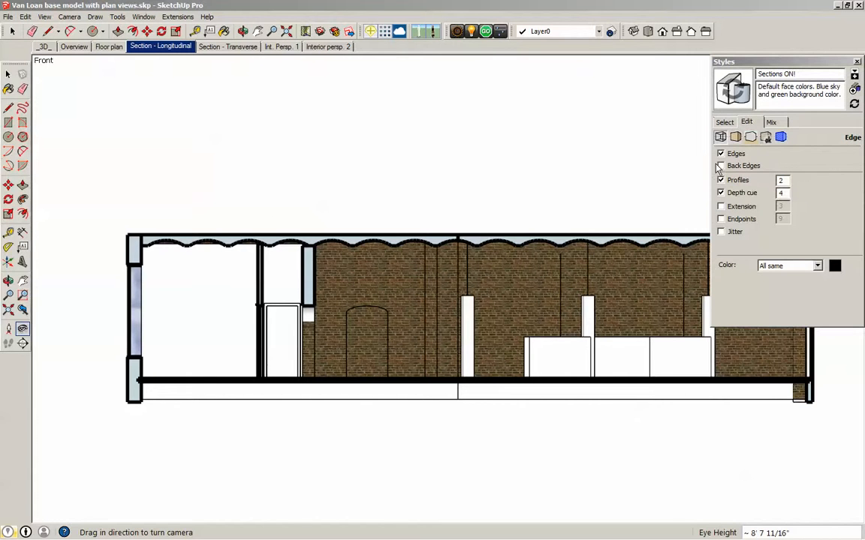
click(734, 90)
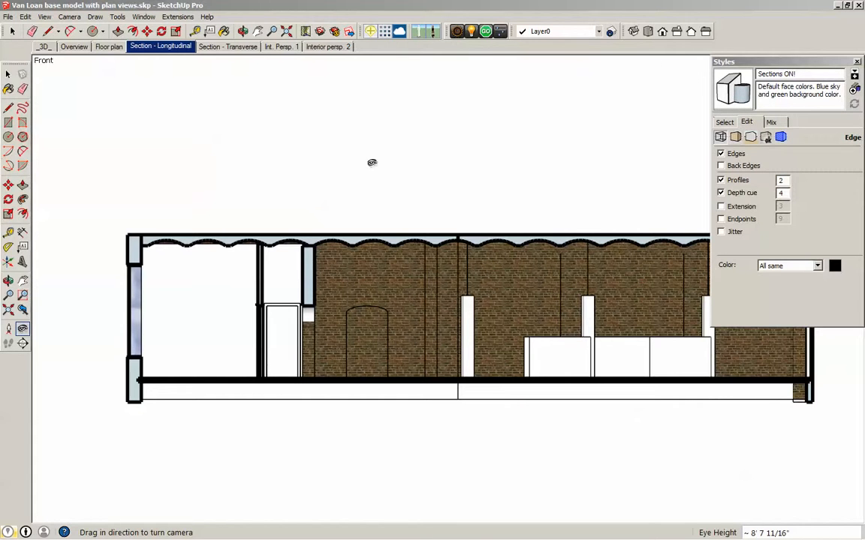
Check the updated style in the Section - Transverse and Floor plan scenes, and examine the longitudinal section up close
click(218, 47)
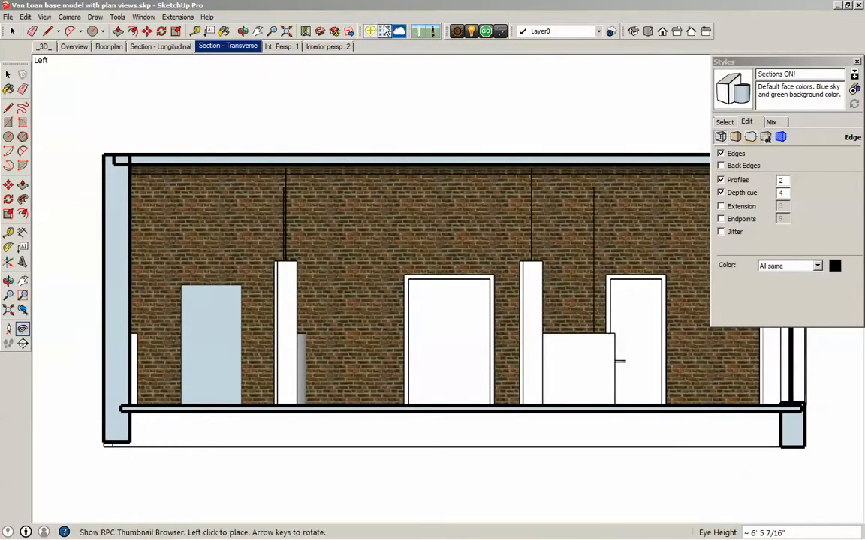
click(106, 46)
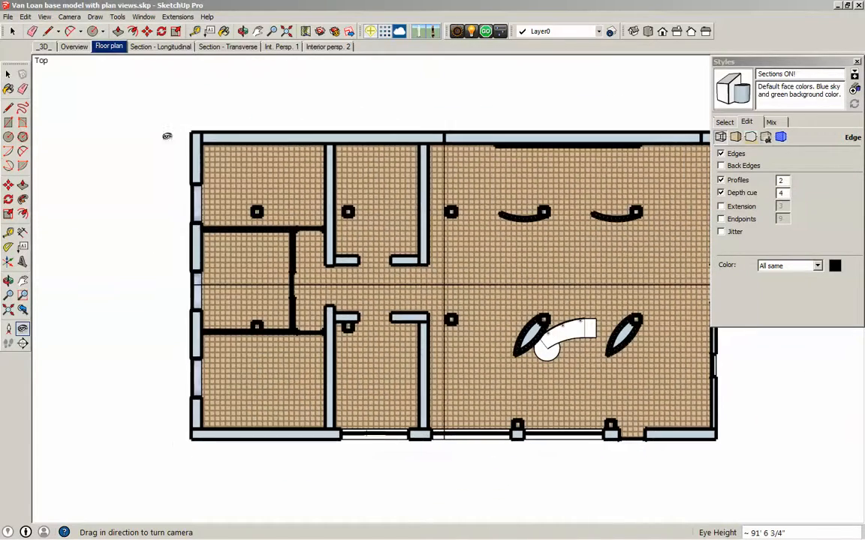
click(178, 48)
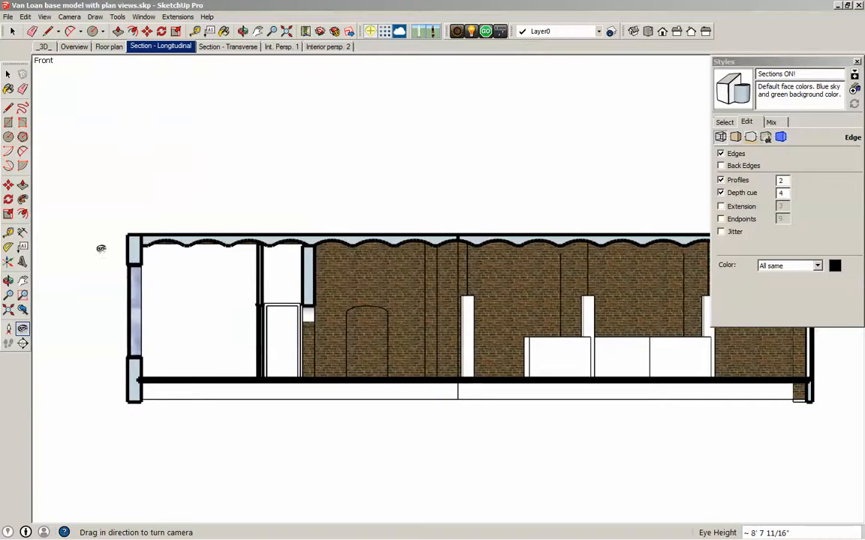
scroll(150, 249, up, 3)
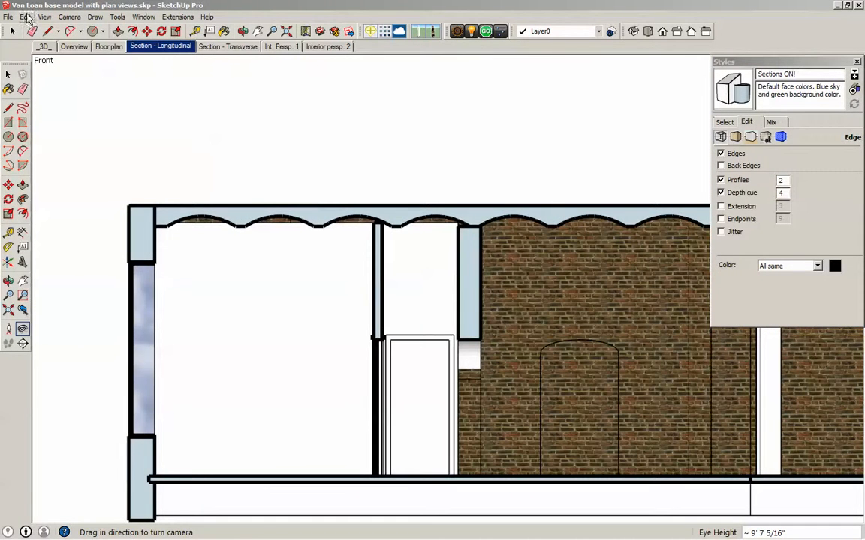
Open the roof section-cut group in the longitudinal section and paint the cut roof face with Color_008
click(8, 74)
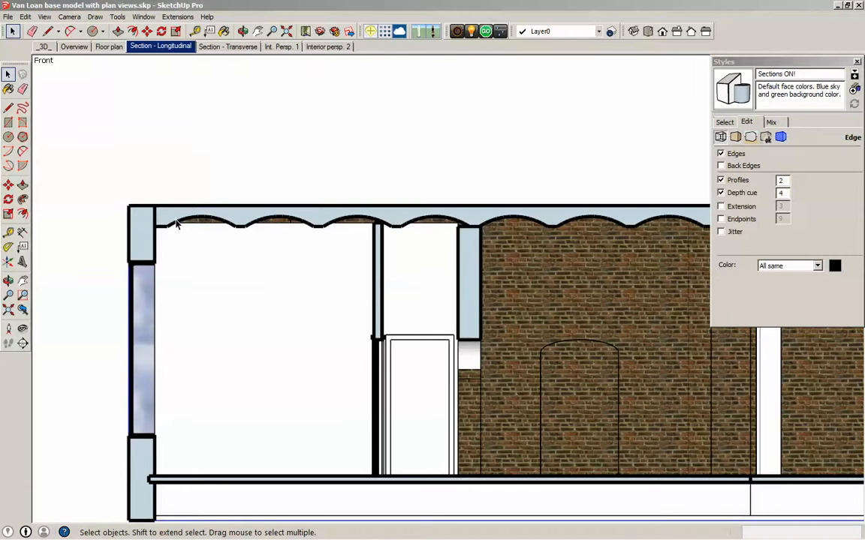
scroll(176, 223, down, 1)
middle_drag(209, 193, 189, 205)
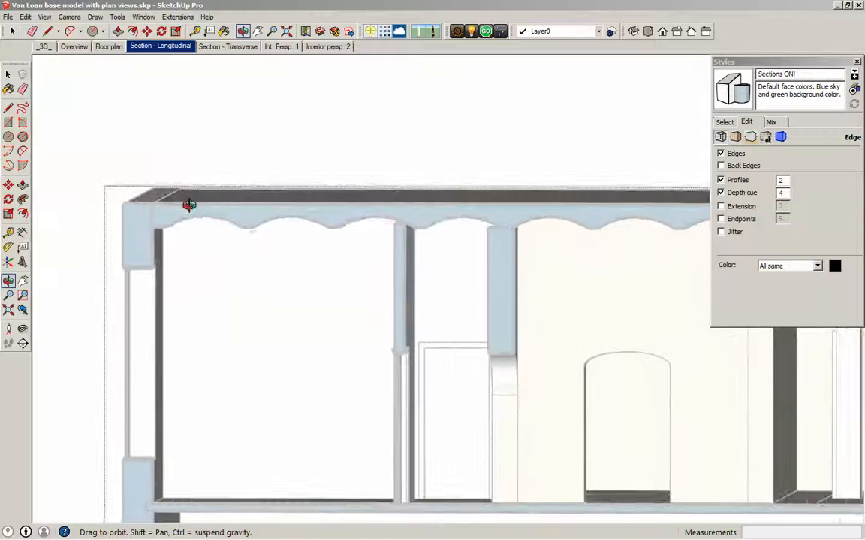
key(f)
key(space)
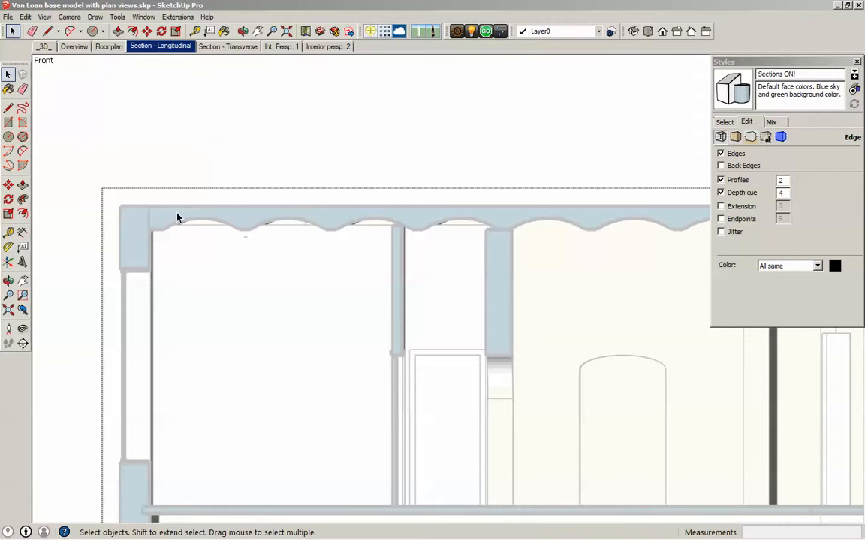
click(224, 31)
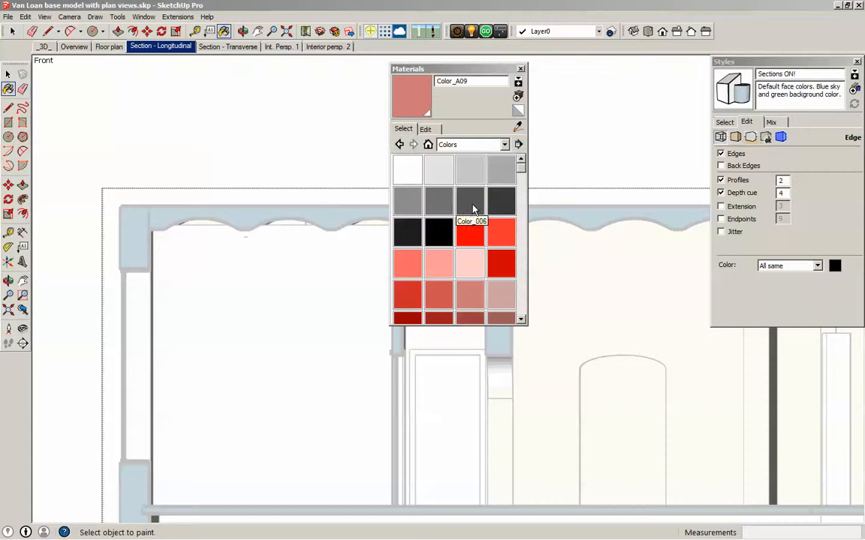
click(408, 237)
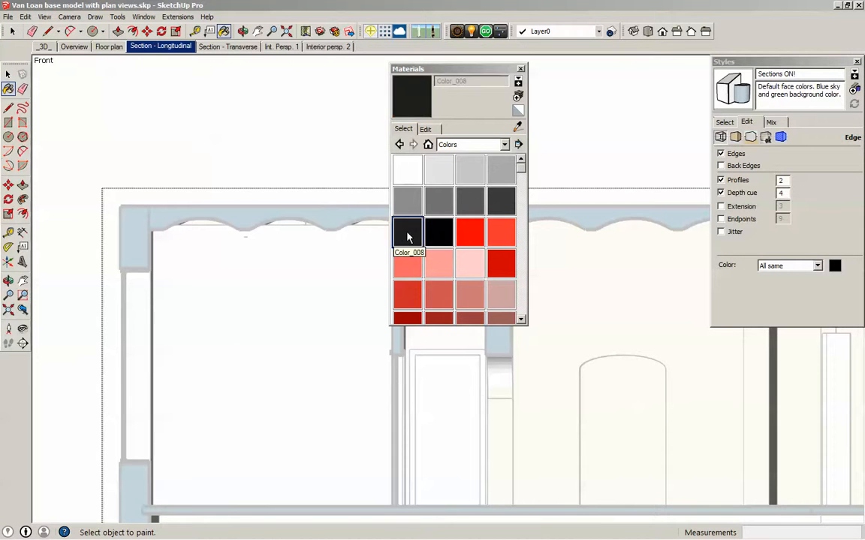
click(248, 212)
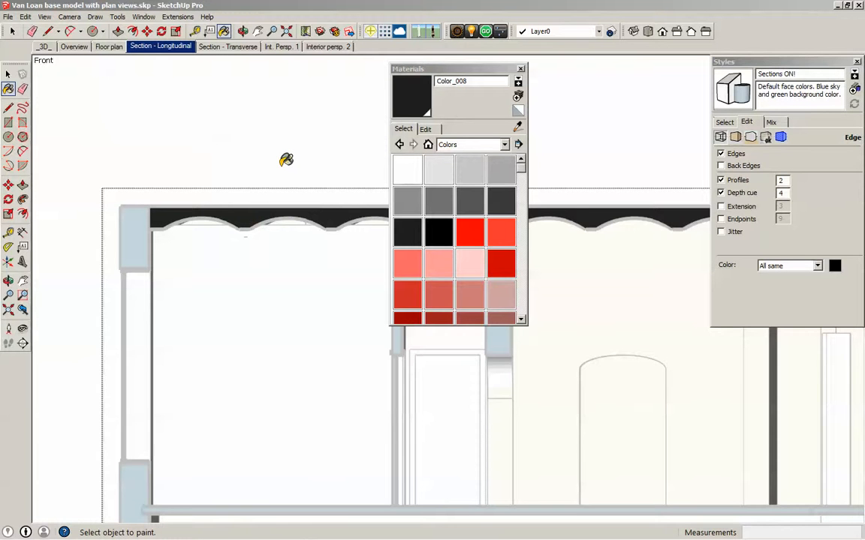
key(space)
click(245, 155)
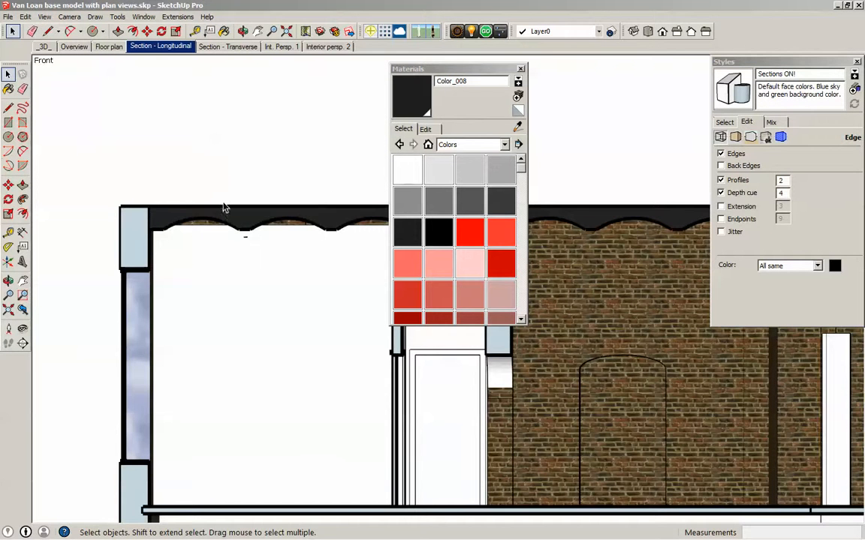
Paint the cut wall and floor faces of the longitudinal section with Color_008 and restore the Section - Longitudinal scene
click(172, 46)
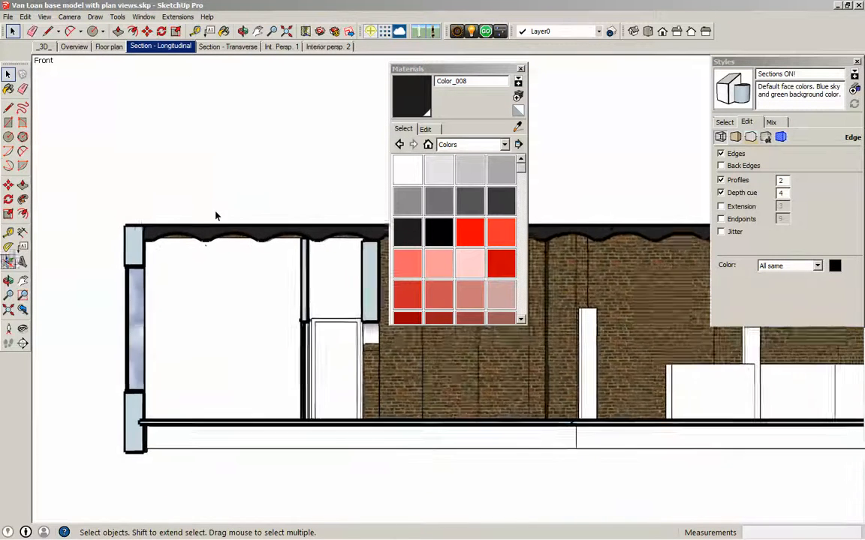
scroll(153, 274, up, 1)
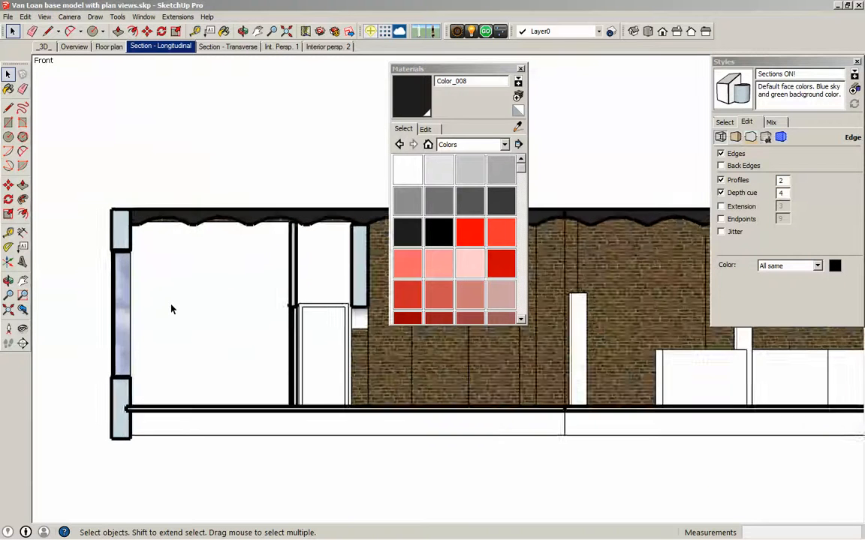
double_click(118, 234)
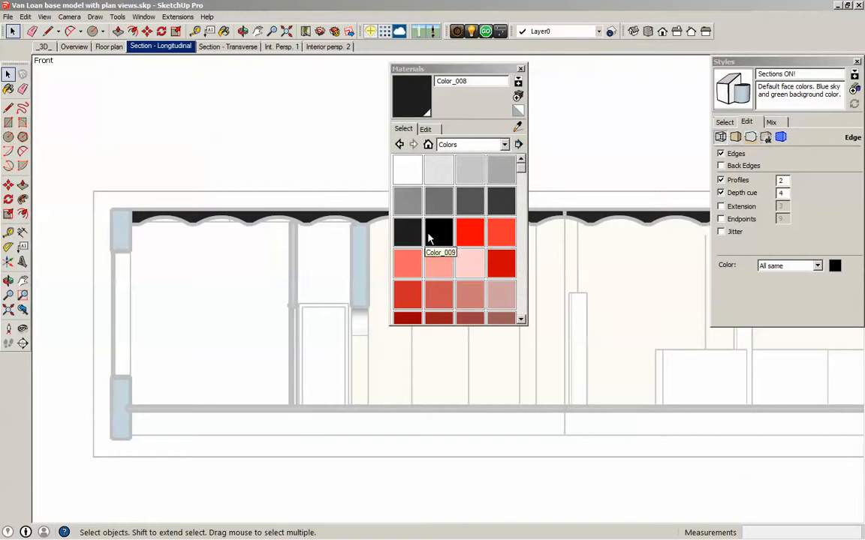
click(408, 238)
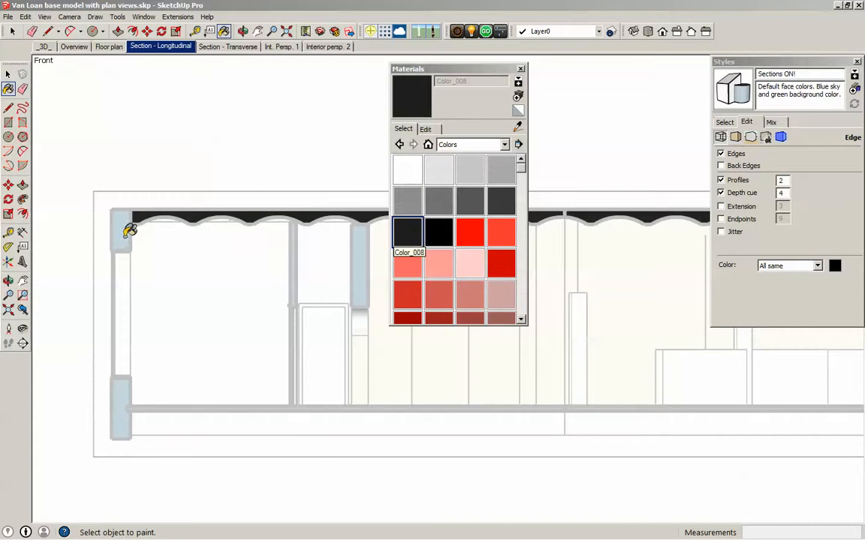
click(126, 228)
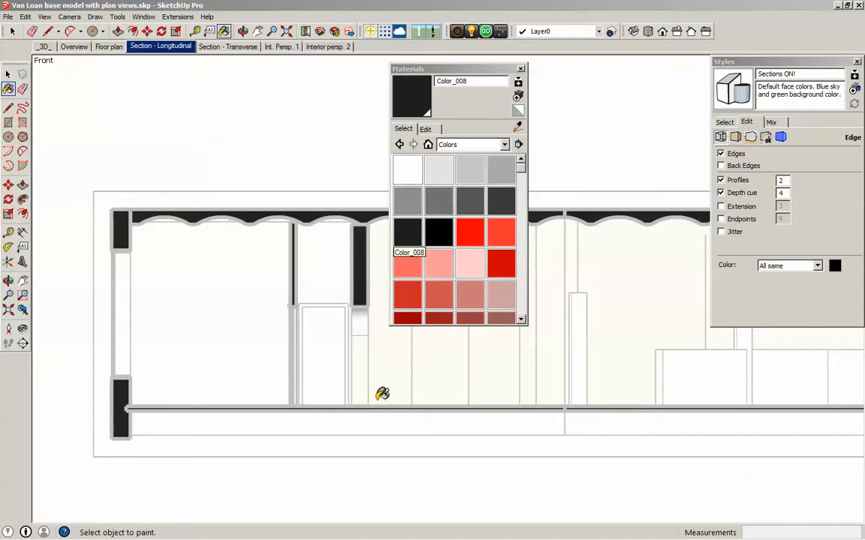
key(space)
click(207, 153)
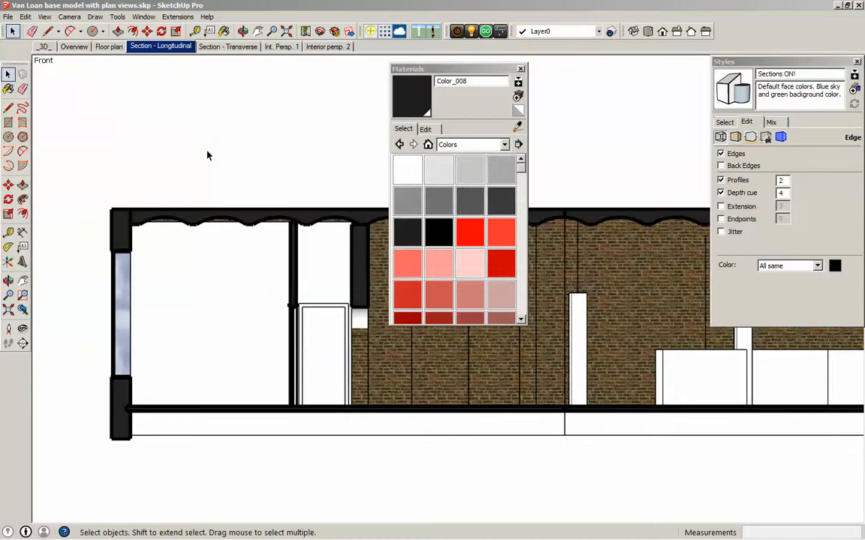
scroll(293, 183, down, 1)
scroll(355, 150, up, 1)
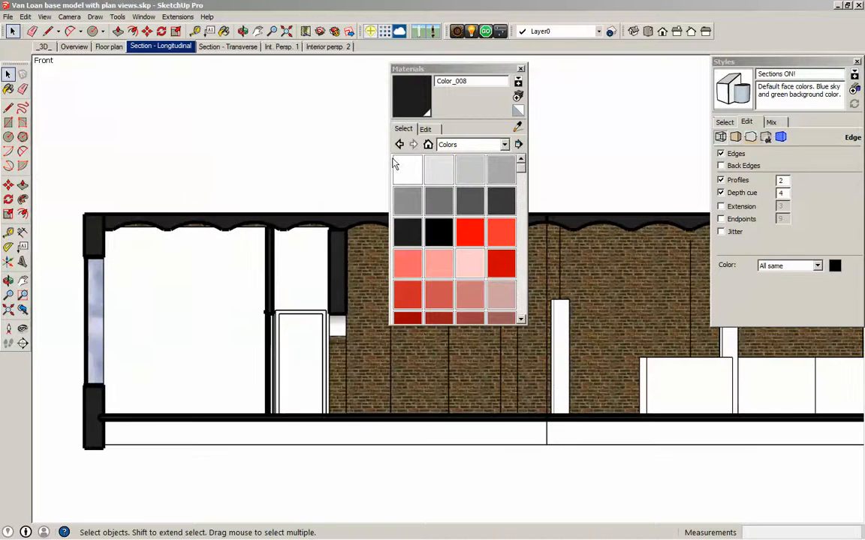
click(151, 45)
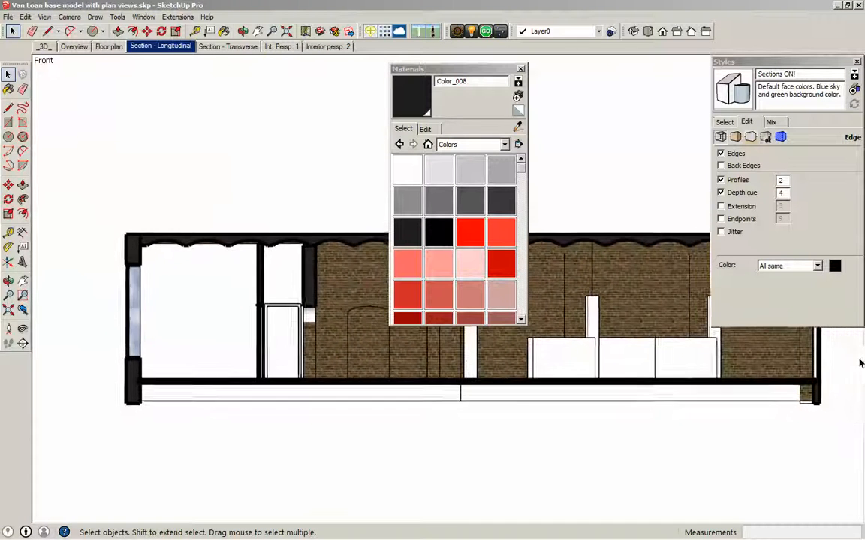
click(520, 69)
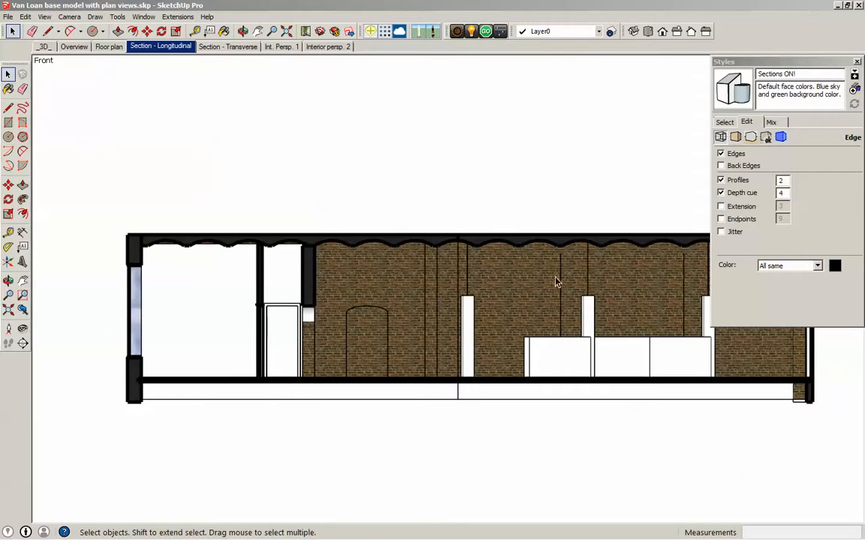
In the Floor plan scene, open the section-cut group and paint the cut wall faces with Color_008
click(109, 48)
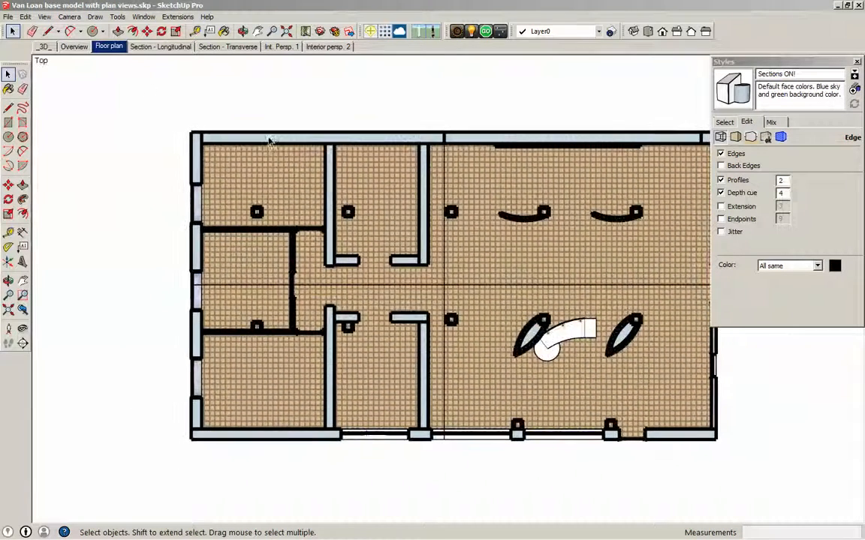
double_click(218, 143)
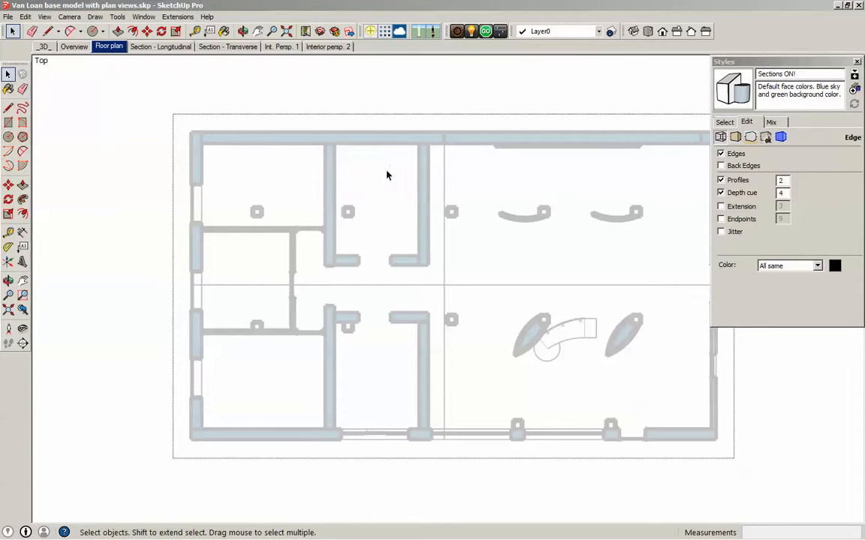
click(224, 30)
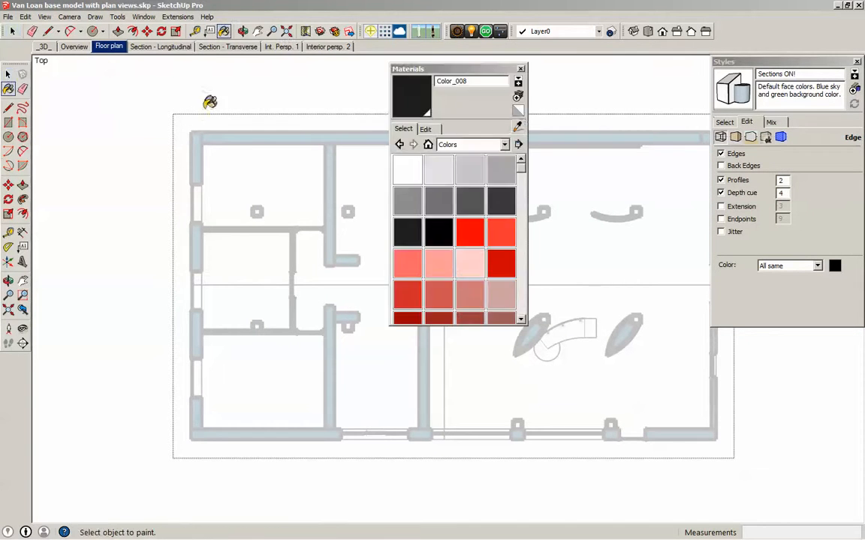
click(407, 233)
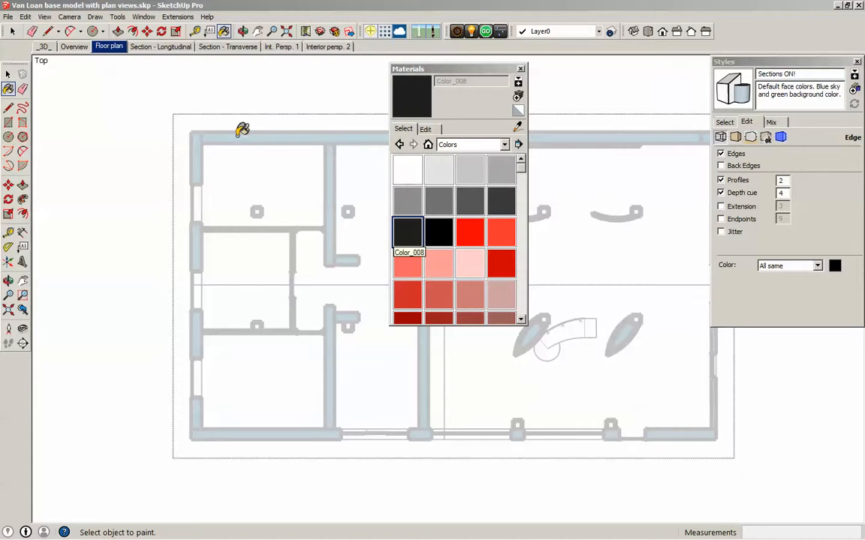
click(241, 131)
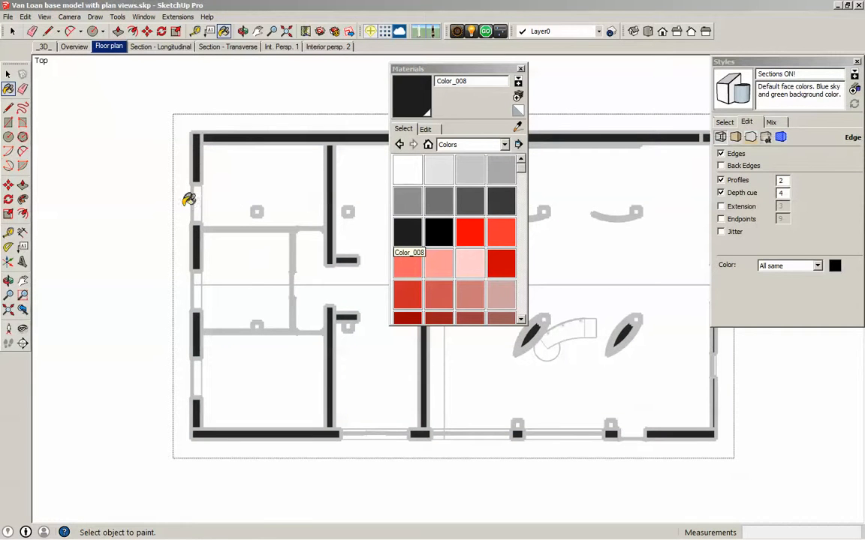
key(space)
click(141, 152)
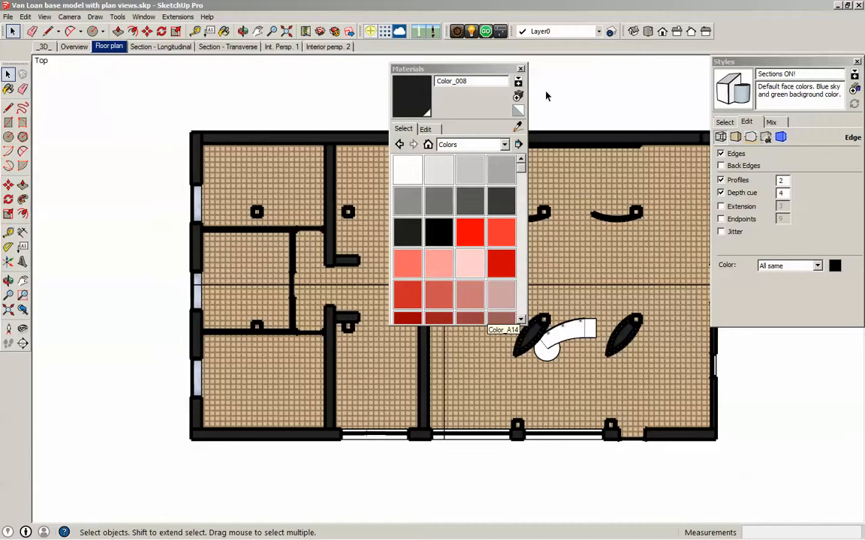
click(521, 70)
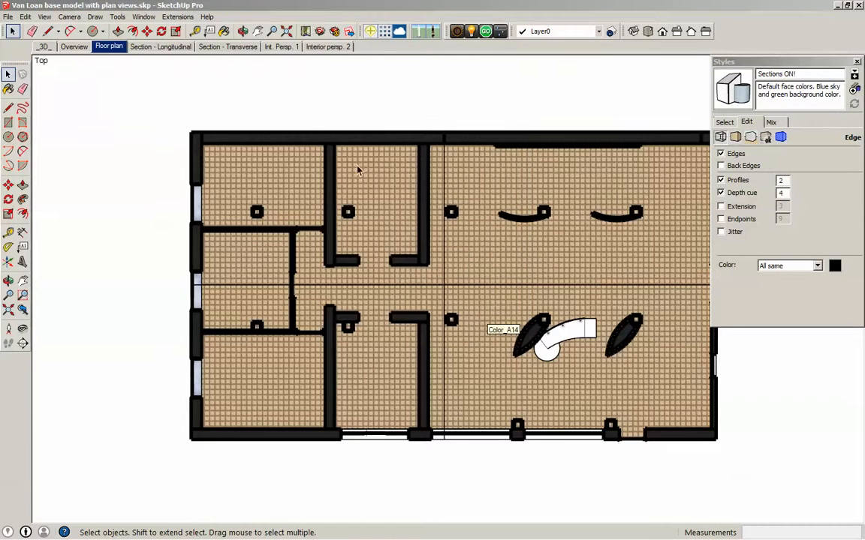
In the Section - Transverse scene, open the roof section-cut group and paint its face with Color_008
click(229, 47)
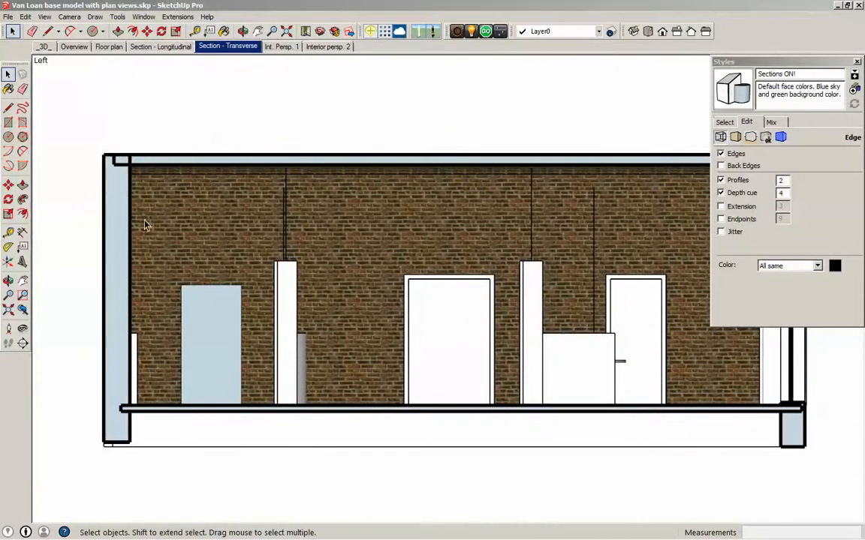
double_click(172, 168)
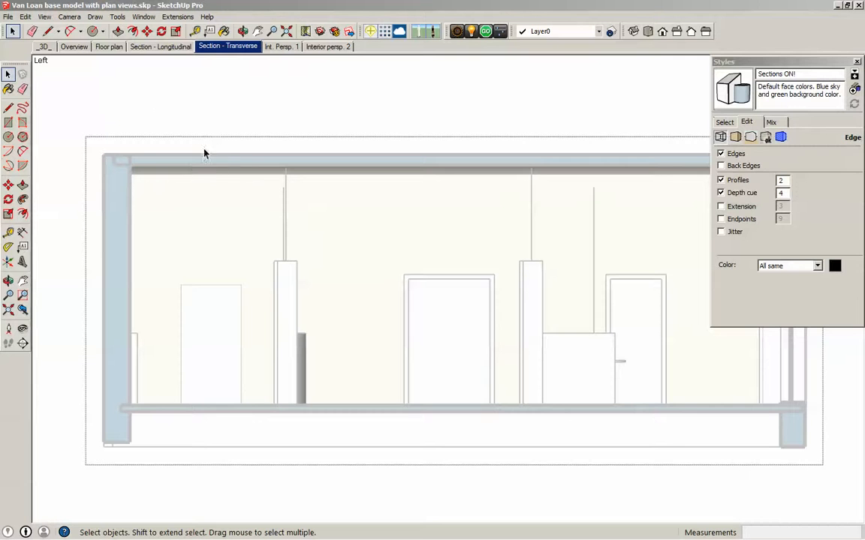
click(8, 88)
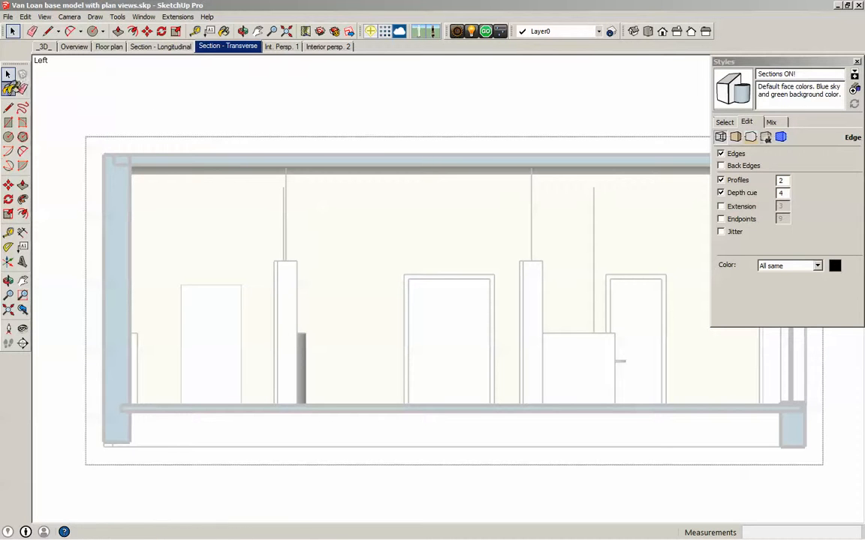
click(414, 232)
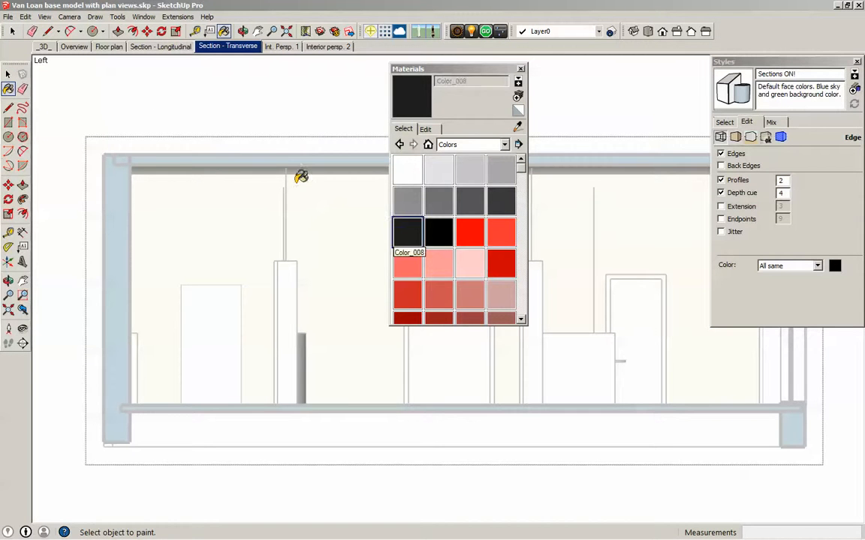
click(269, 159)
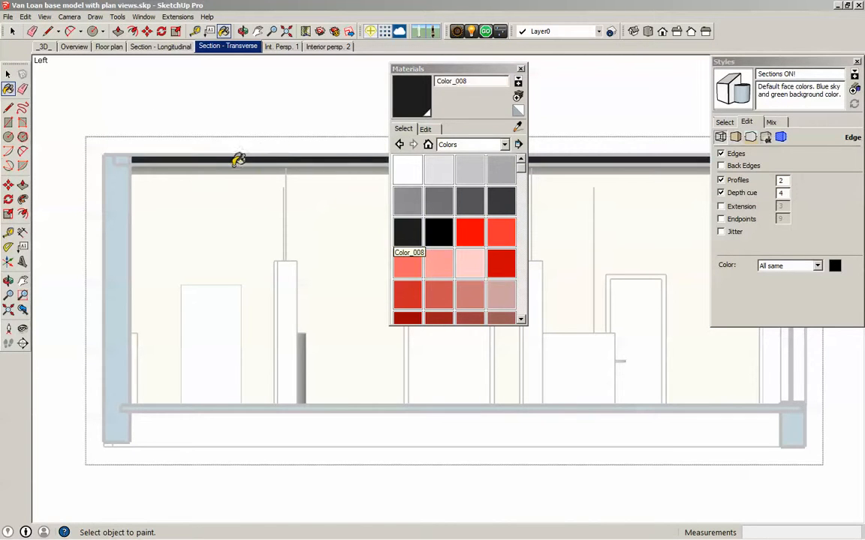
key(space)
click(262, 112)
Paint the cut wall and floor faces of the transverse section with Color_008, and switch to the Overview scene
double_click(124, 188)
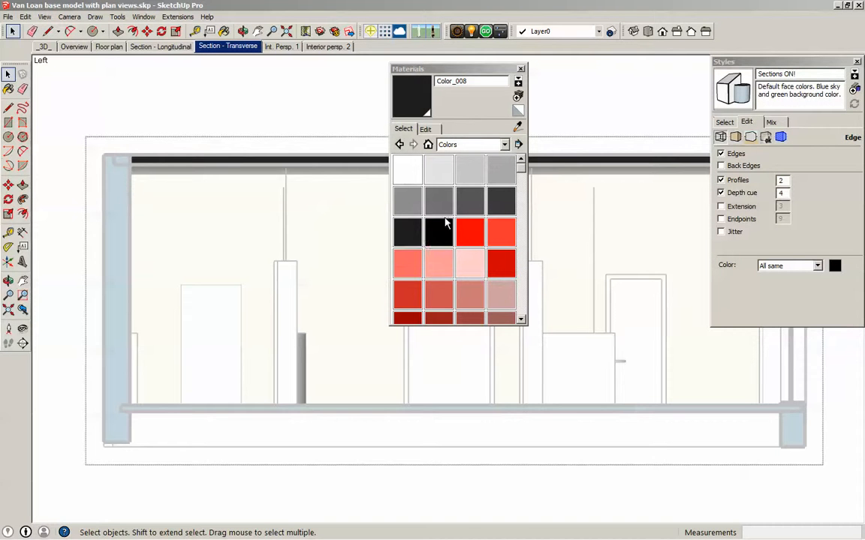
click(408, 232)
click(126, 241)
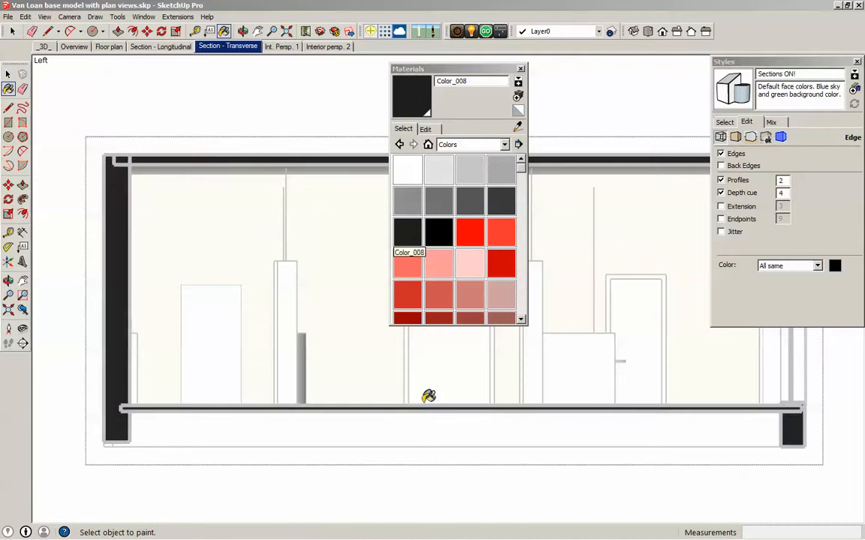
key(space)
click(172, 109)
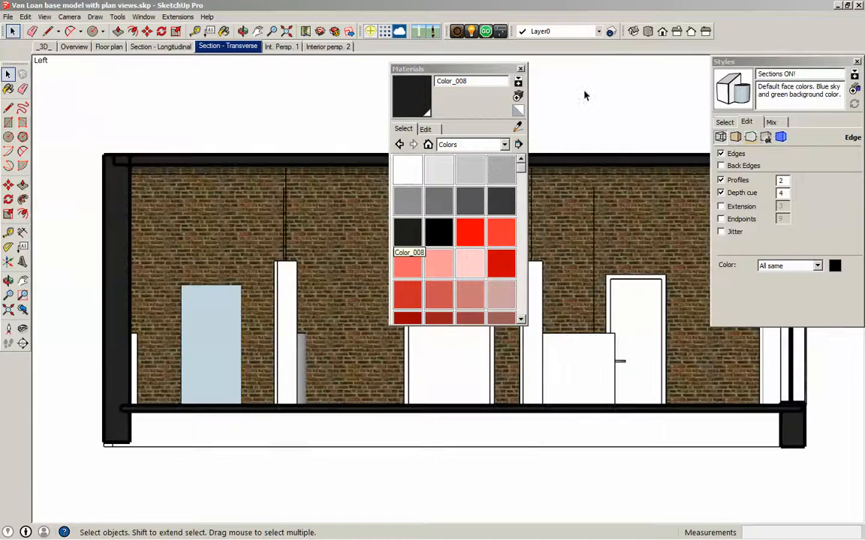
click(520, 69)
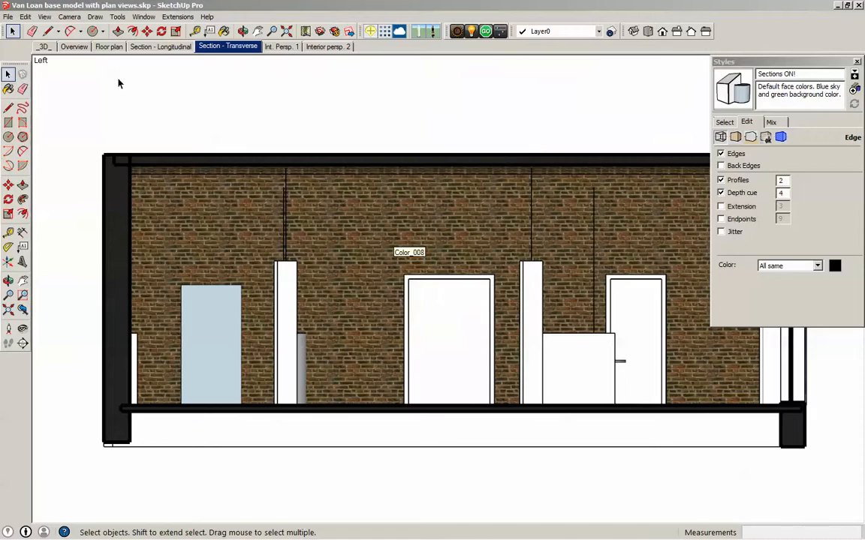
click(78, 47)
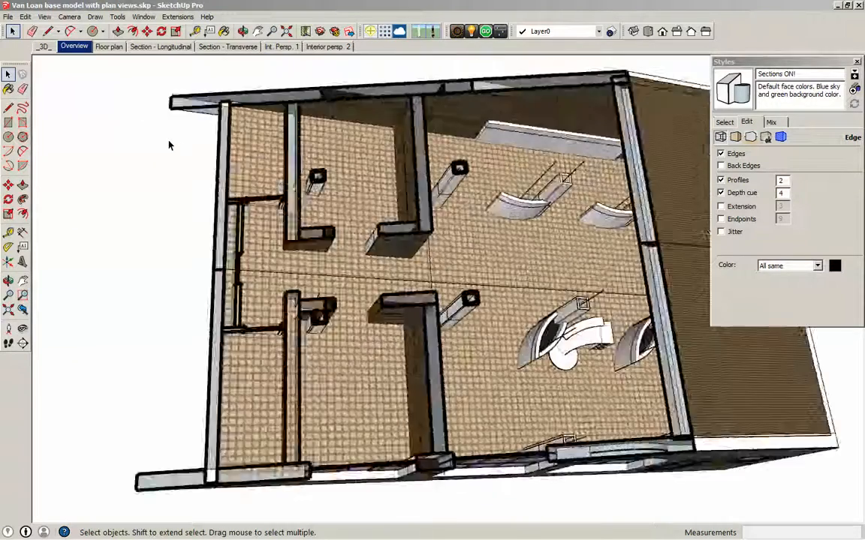